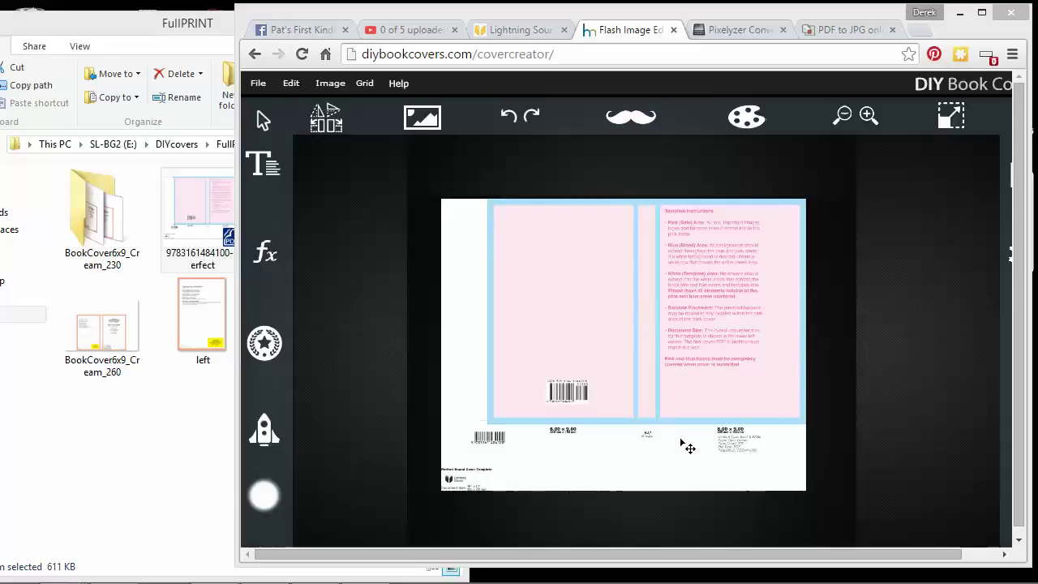
Bring up the Lightning Source cover generator form filled for a 6x9, 300-page PDF template.
left_click(556, 54)
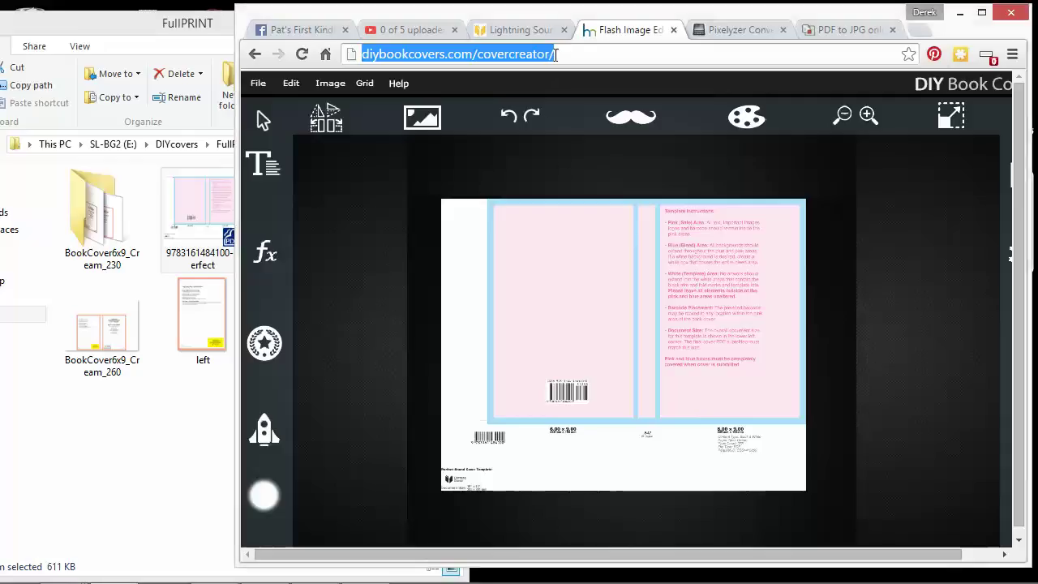
left_click(557, 53)
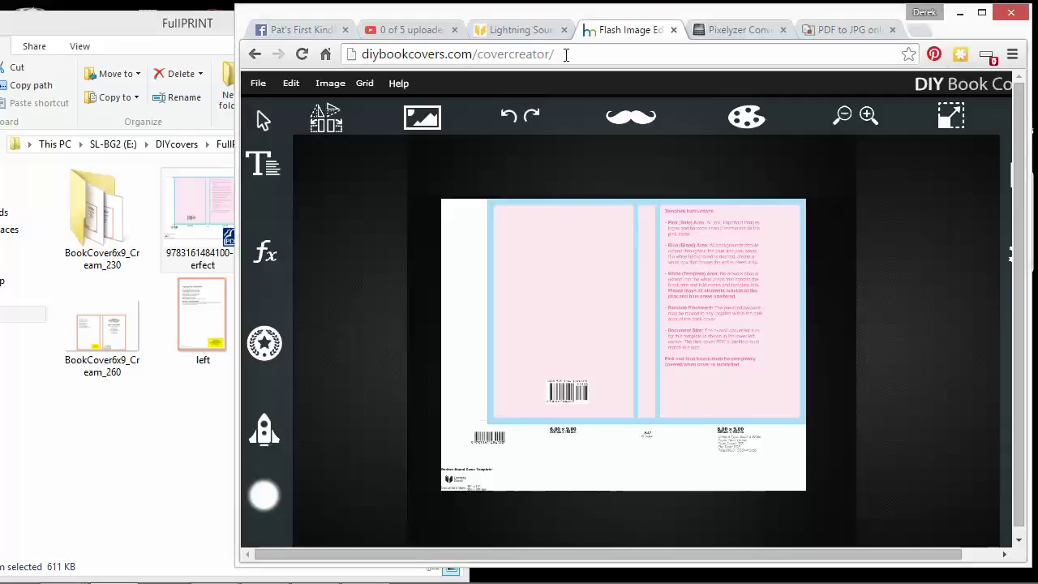
left_click(528, 30)
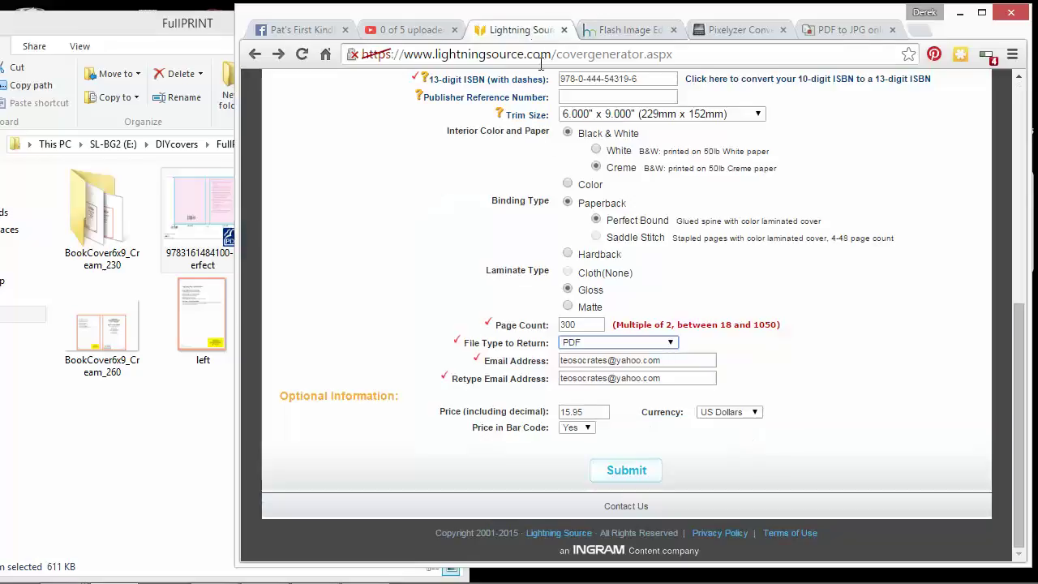
Open the BookCover6x9_Cream_260 template from the FullPRINT folder, first as PDF, then as image.
left_click(207, 28)
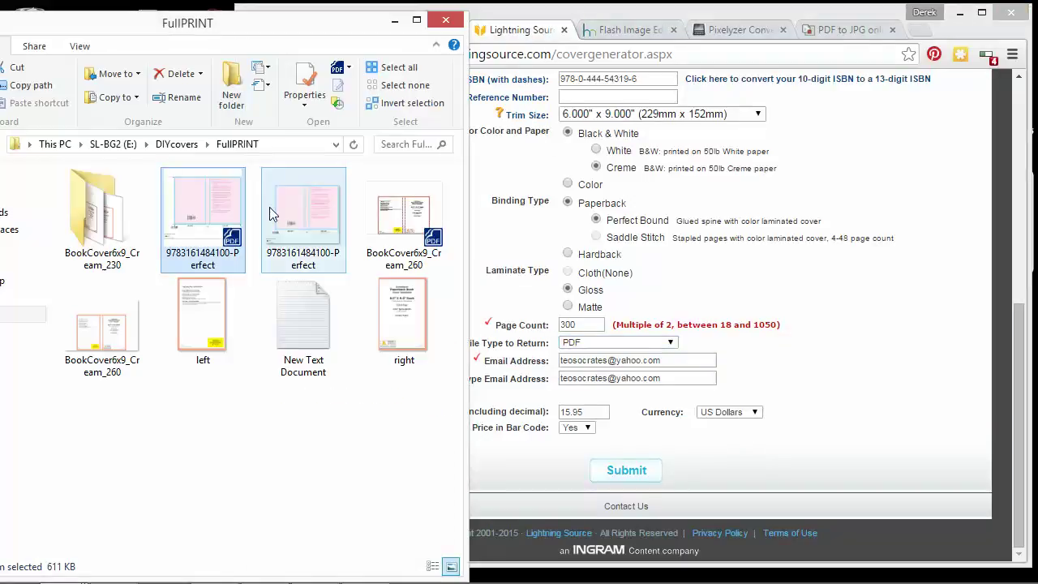
left_click(379, 250)
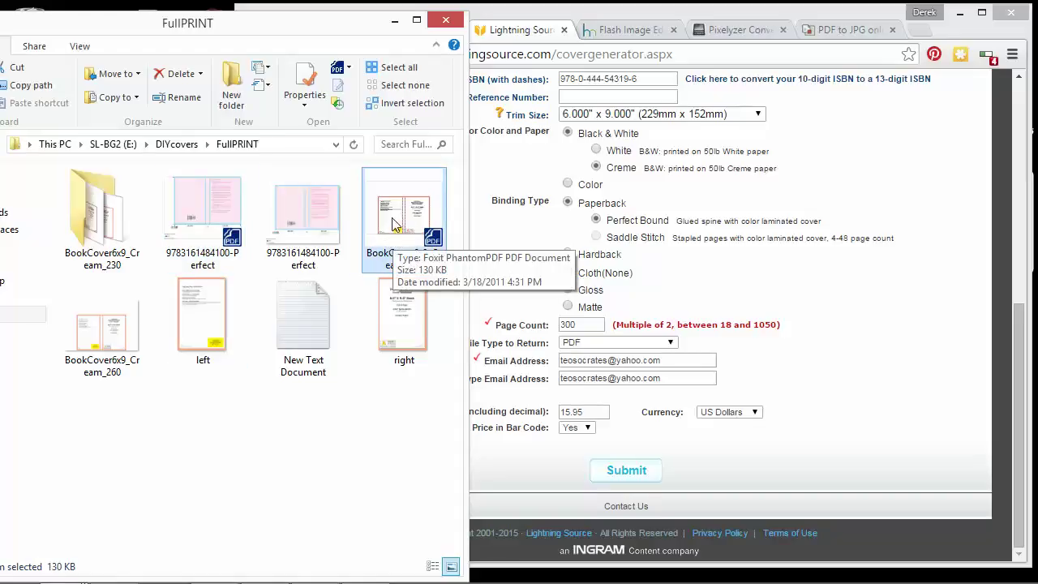
double_click(394, 225)
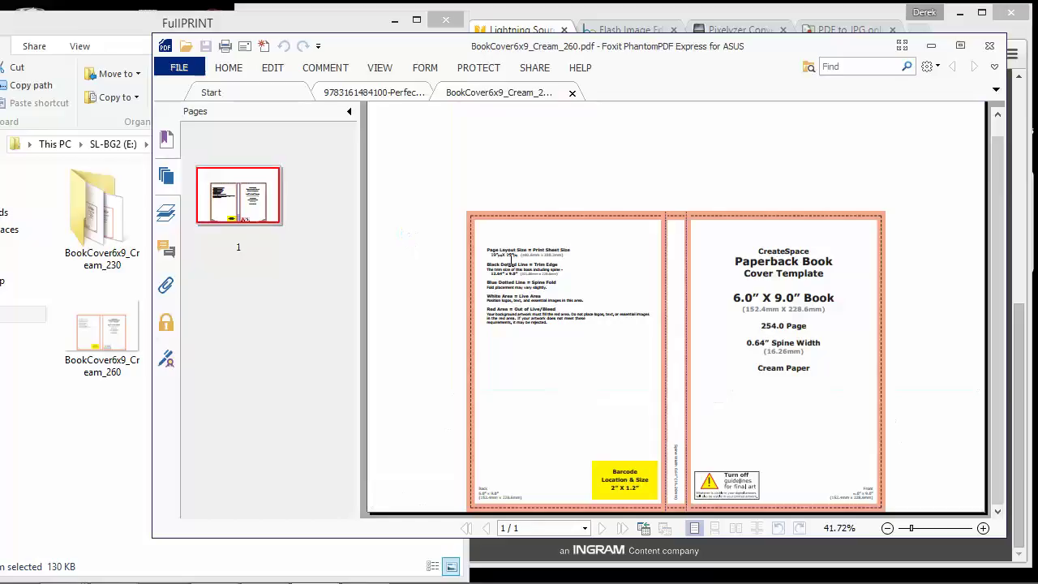
left_click(122, 349)
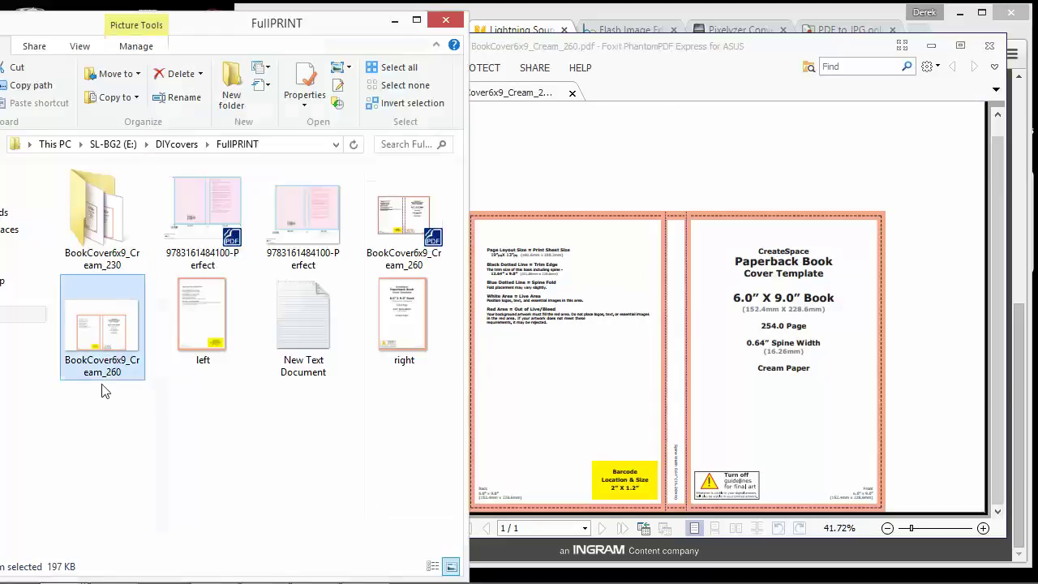
double_click(119, 339)
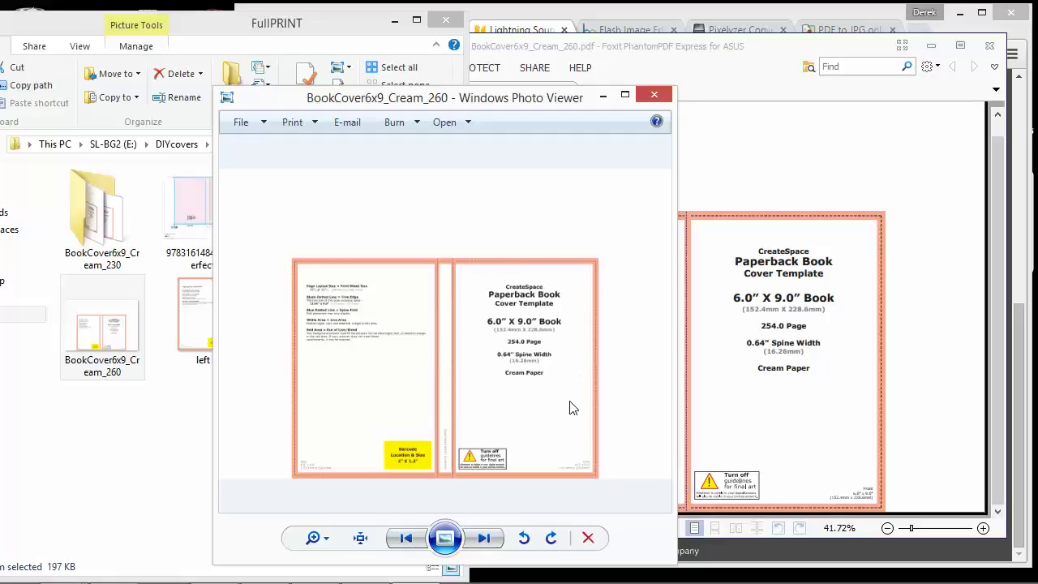
Zoom and pan across the template to inspect the title, borders, spine, barcode box and back-cover text.
scroll(401, 361, "up", 3)
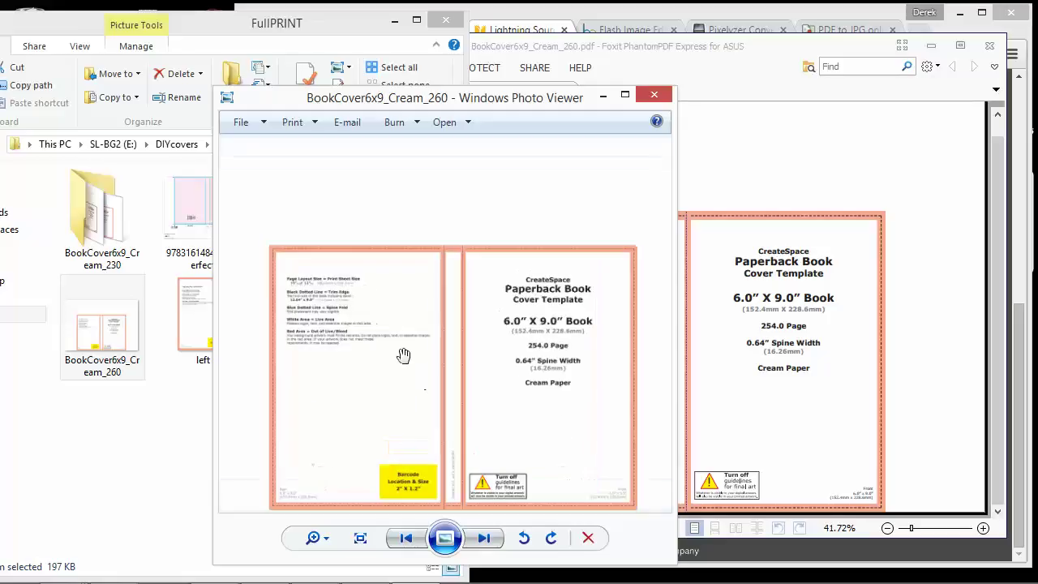
scroll(398, 360, "down", 2)
scroll(422, 382, "up", 3)
left_click_drag(436, 401, 467, 250)
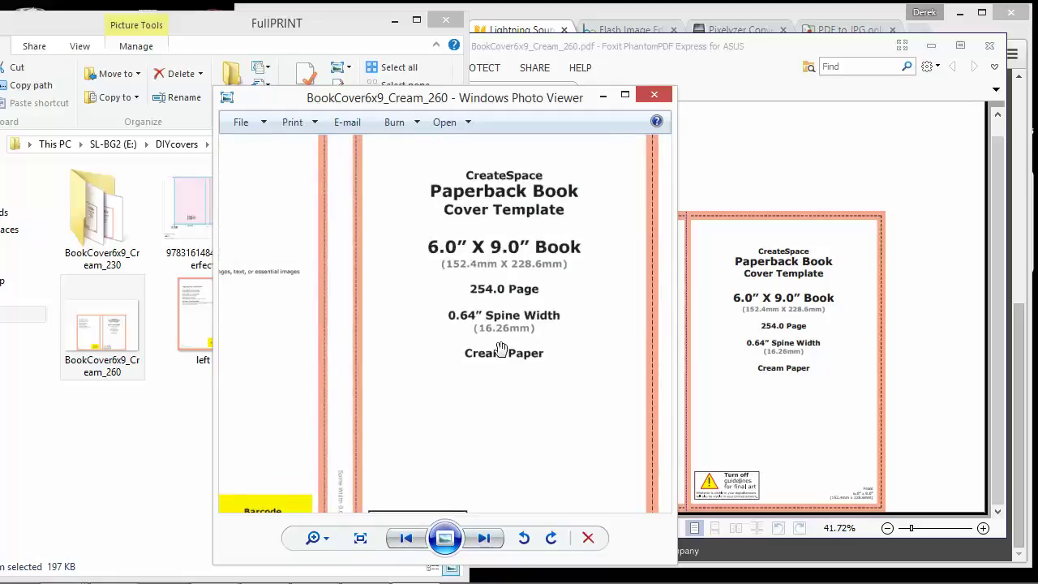
left_click_drag(469, 387, 519, 390)
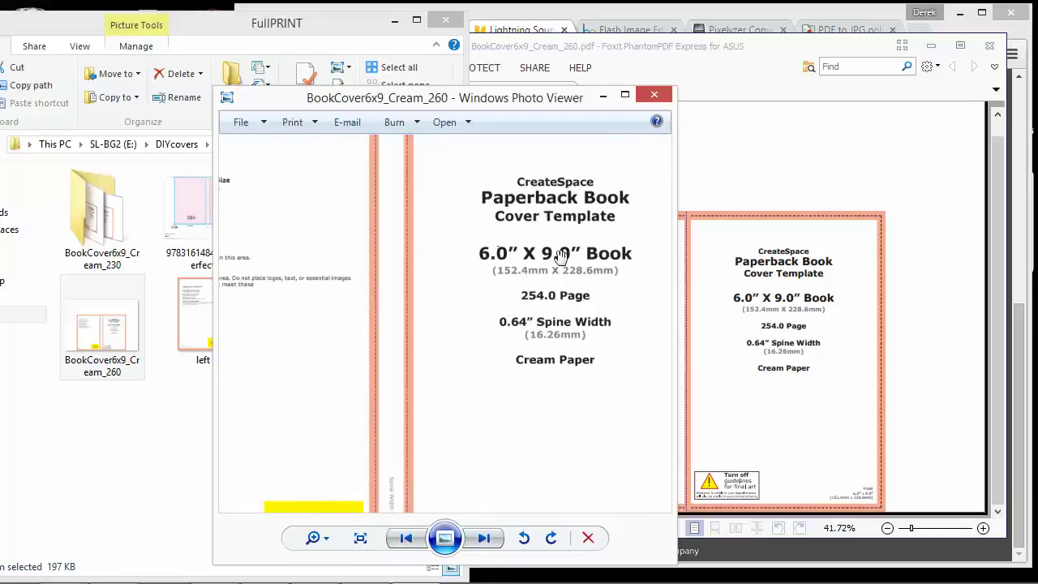
left_click_drag(558, 258, 448, 294)
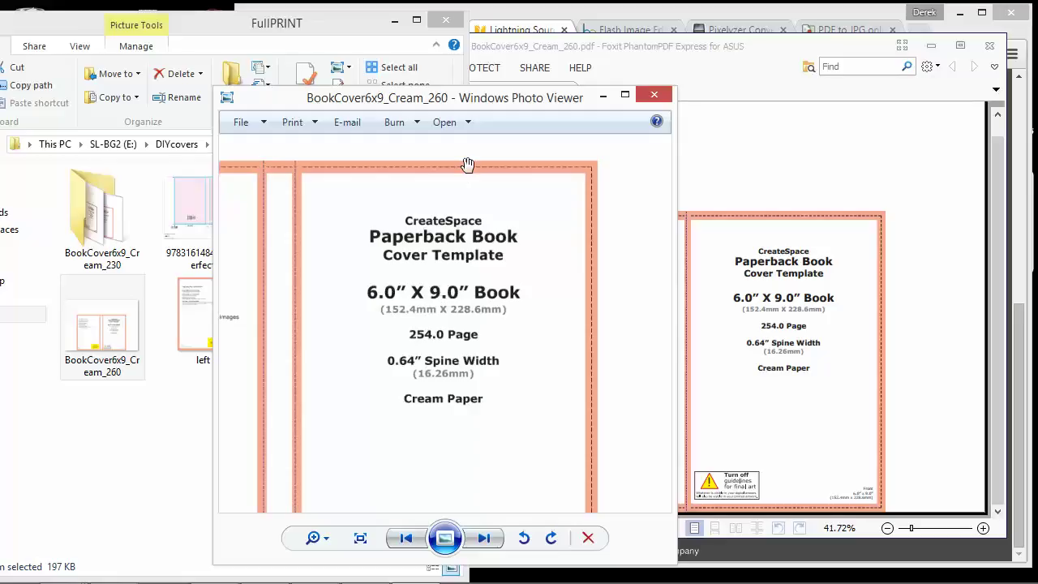
left_click_drag(442, 426, 473, 249)
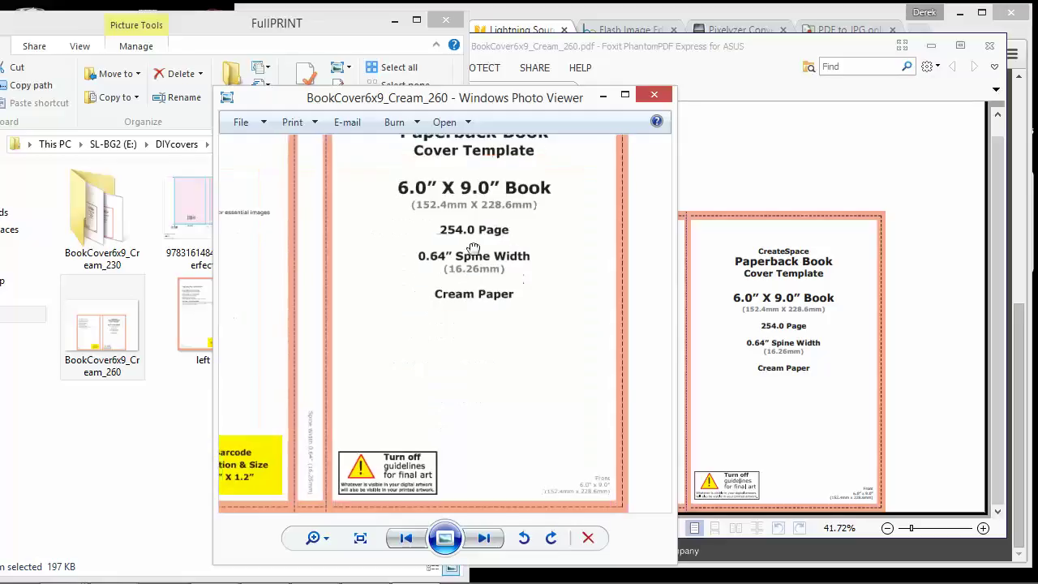
left_click_drag(486, 316, 472, 366)
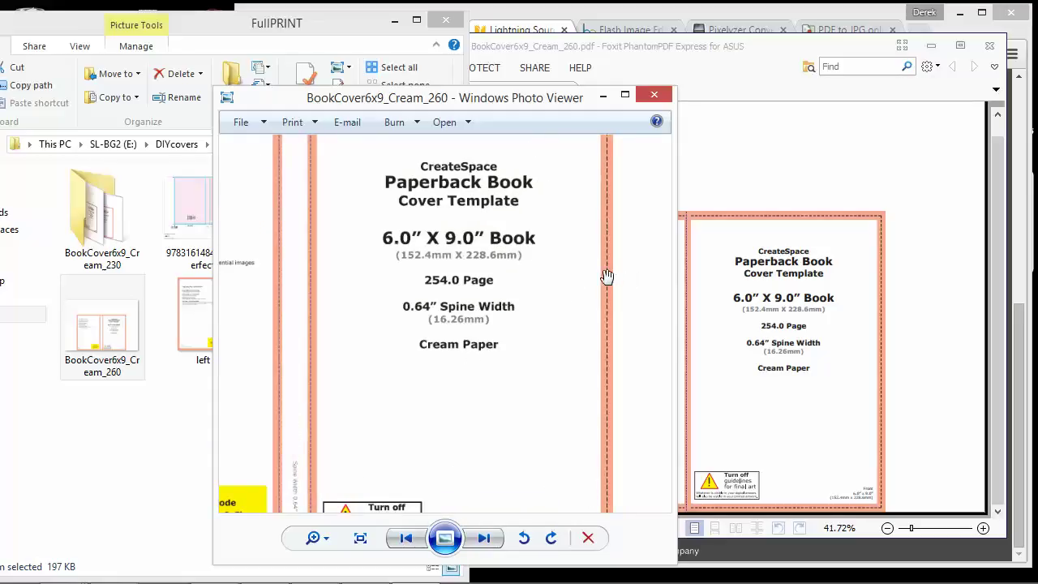
key("Left")
key("Left")
key("Left")
key("Left")
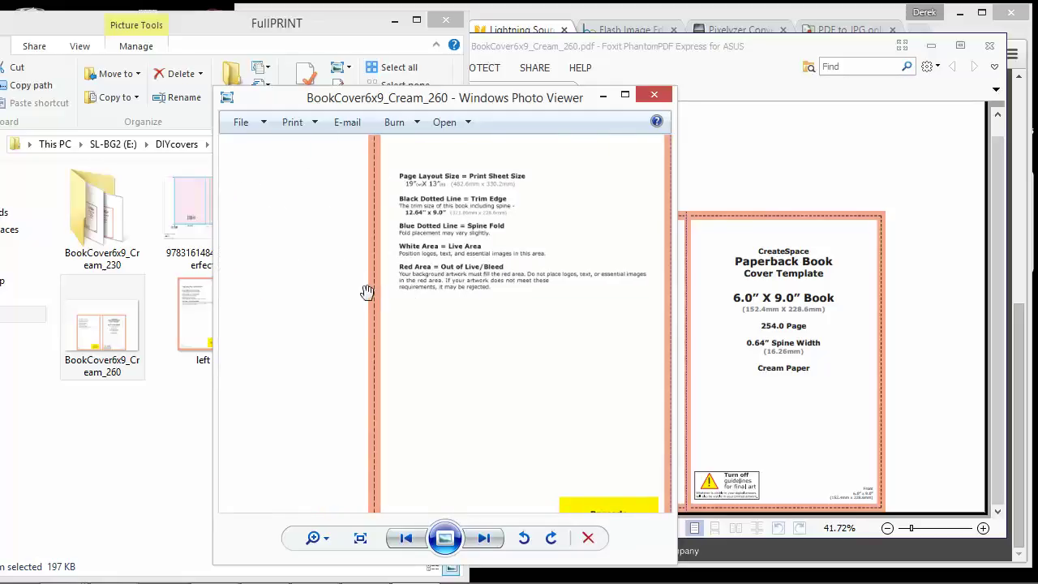
key("Right")
key("Right")
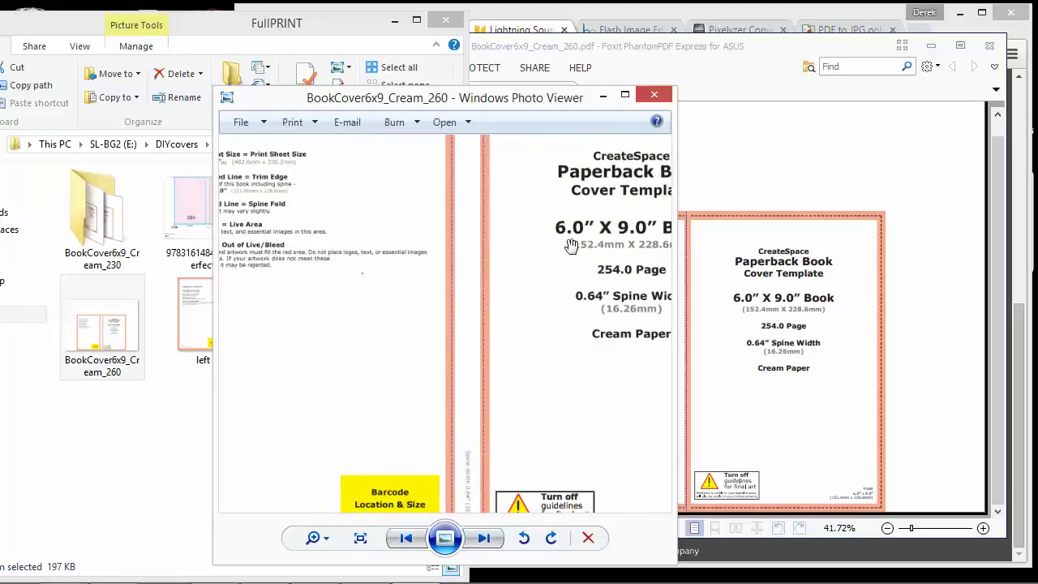
key("Left")
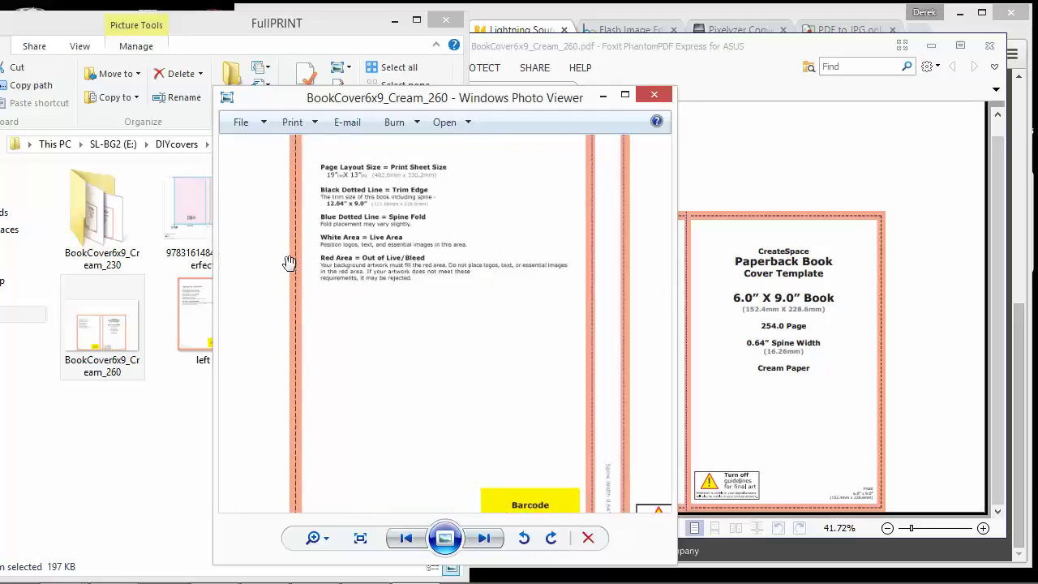
left_click_drag(342, 256, 298, 297)
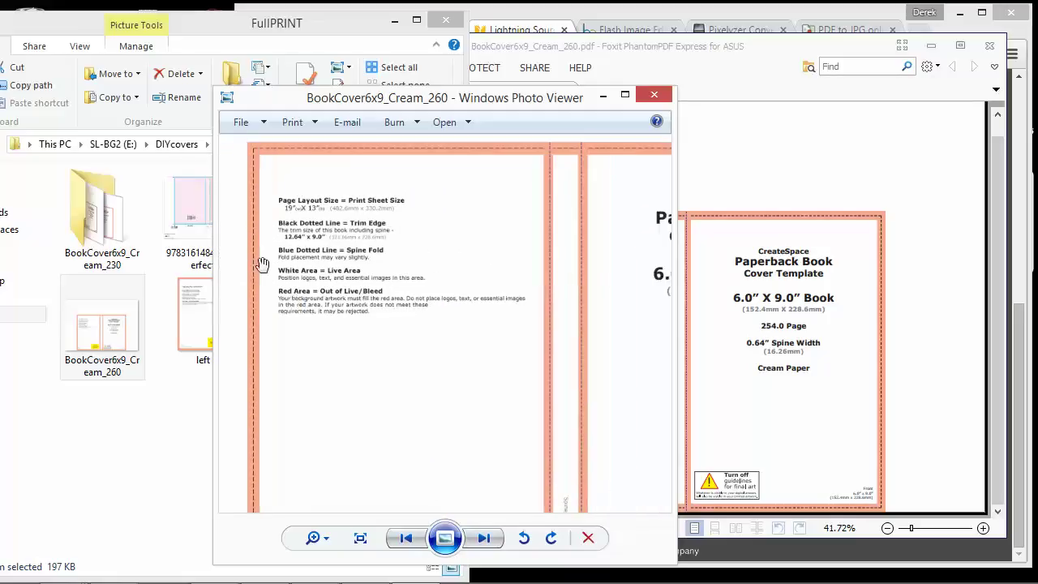
key("Right")
key("Right")
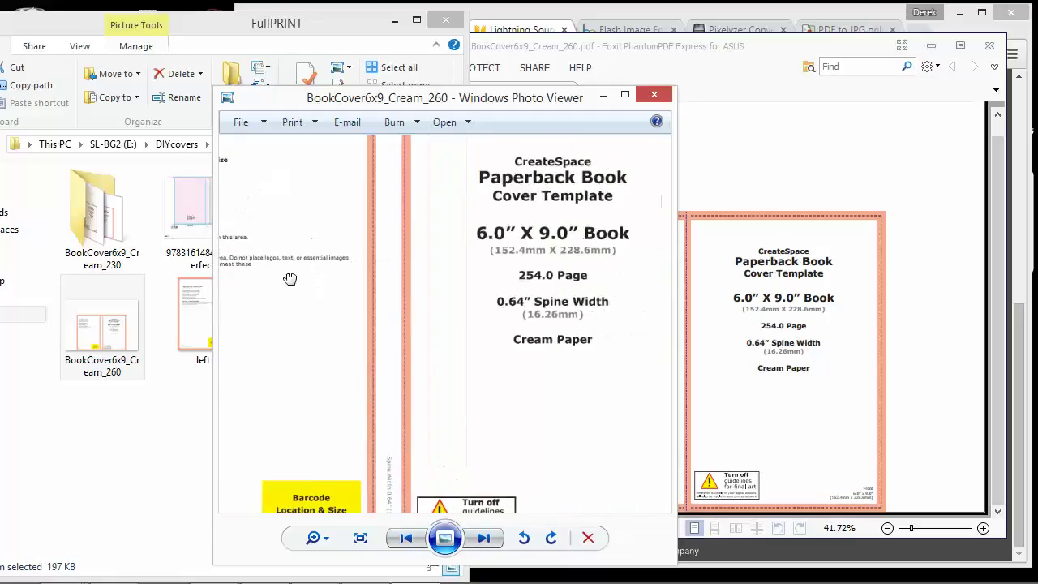
key("Left")
key("Left")
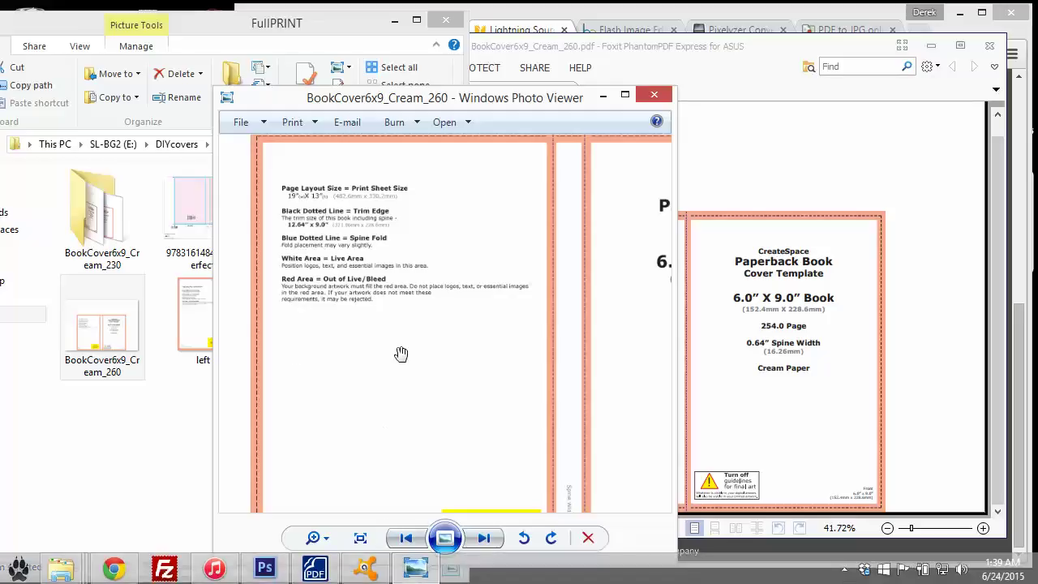
left_click_drag(399, 354, 313, 295)
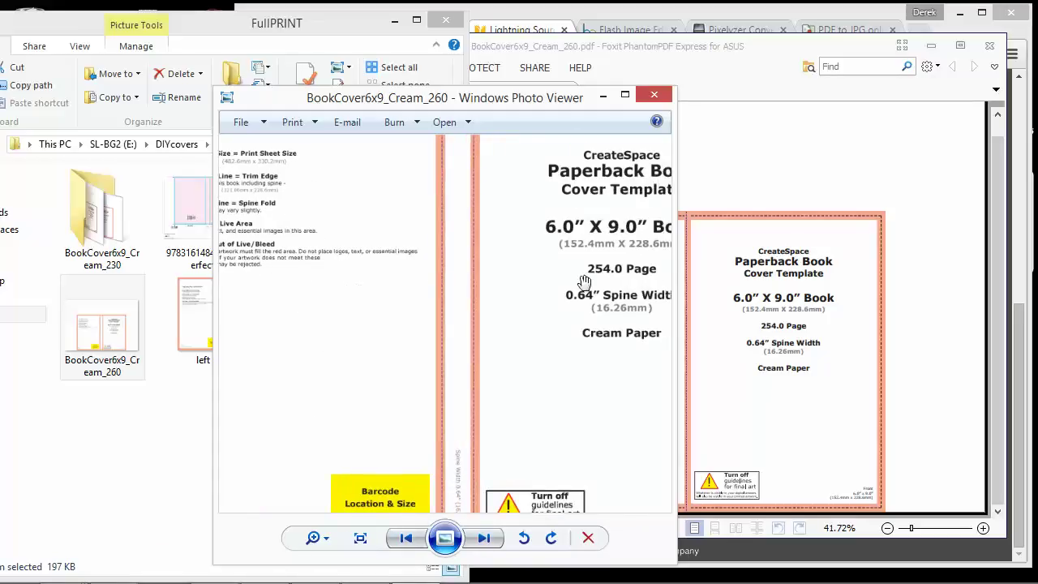
scroll(559, 363, "down", 1)
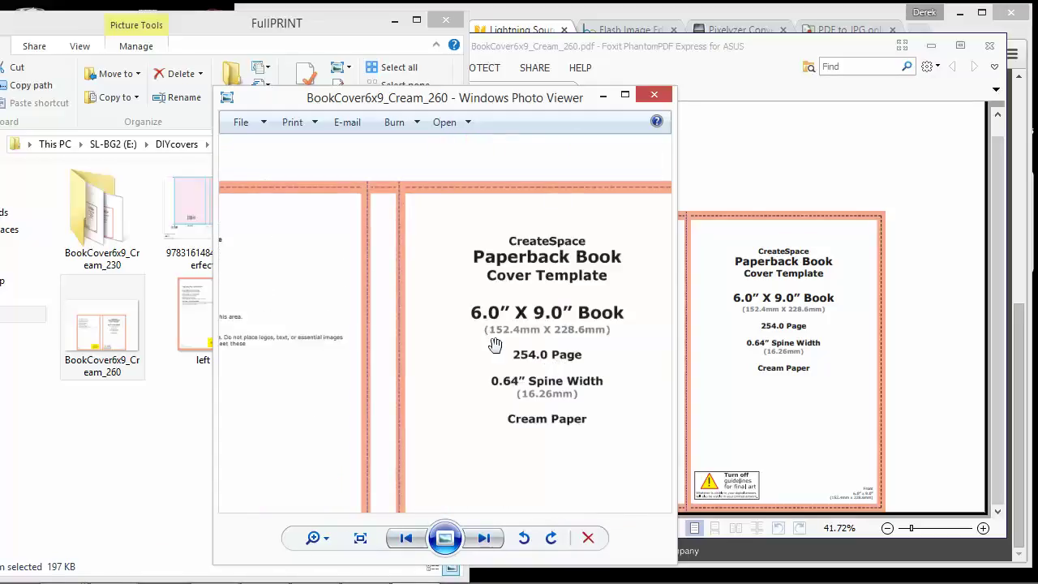
left_click_drag(496, 345, 425, 324)
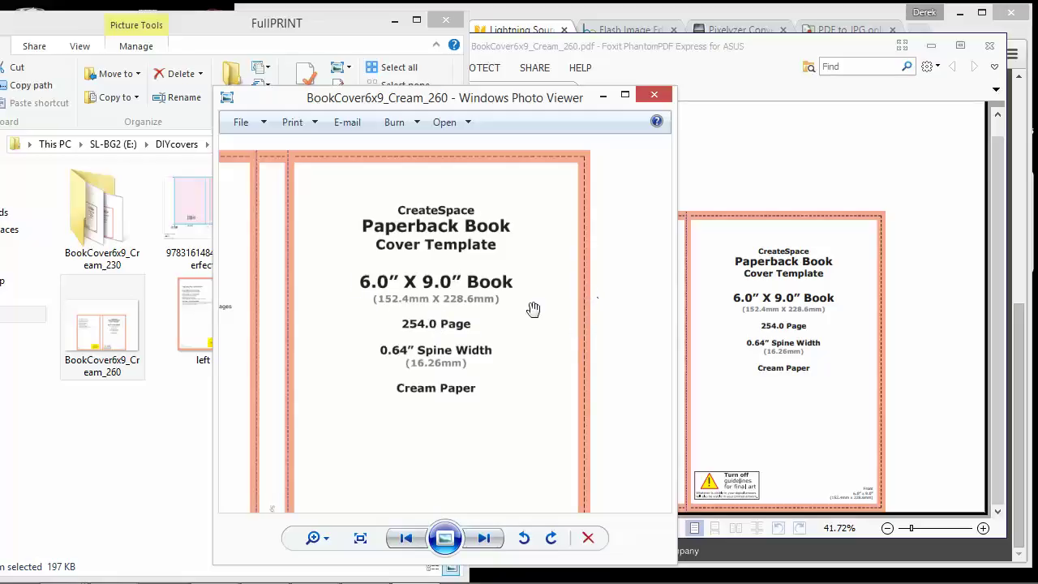
left_click_drag(417, 304, 462, 255)
scroll(417, 315, "up", 1)
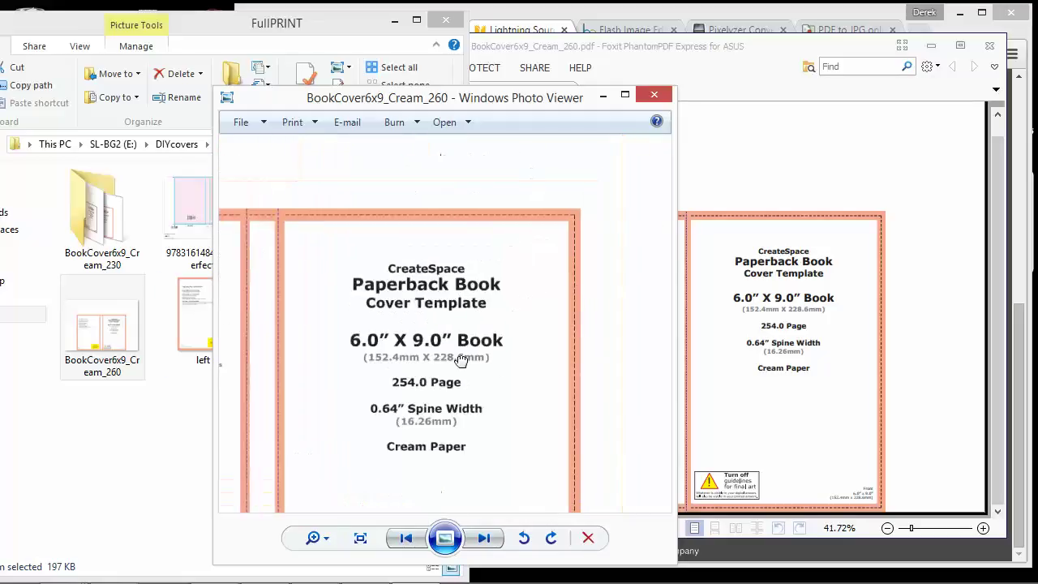
scroll(535, 318, "down", 1)
left_click_drag(449, 457, 523, 307)
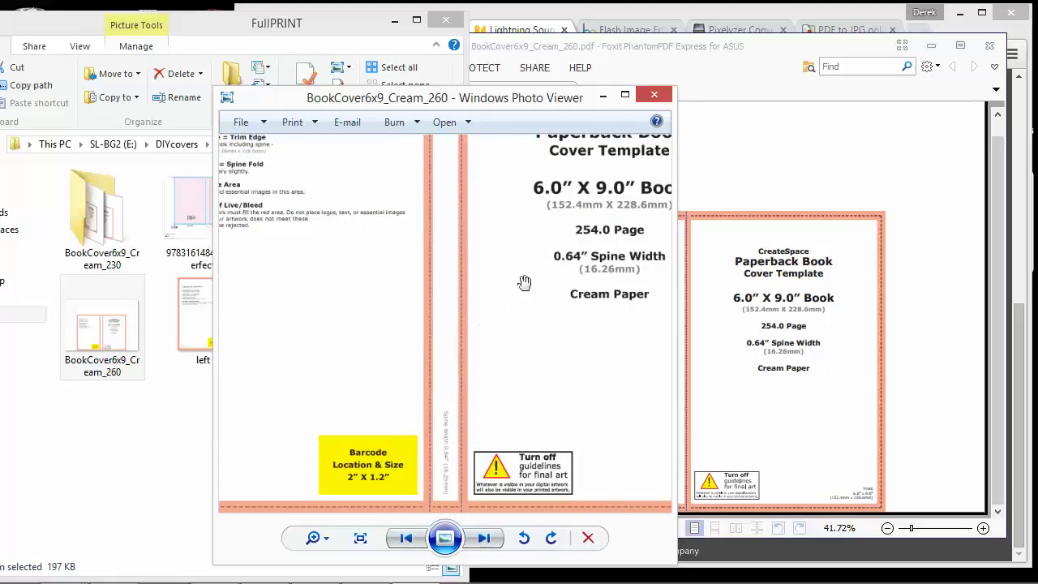
left_click_drag(547, 266, 482, 280)
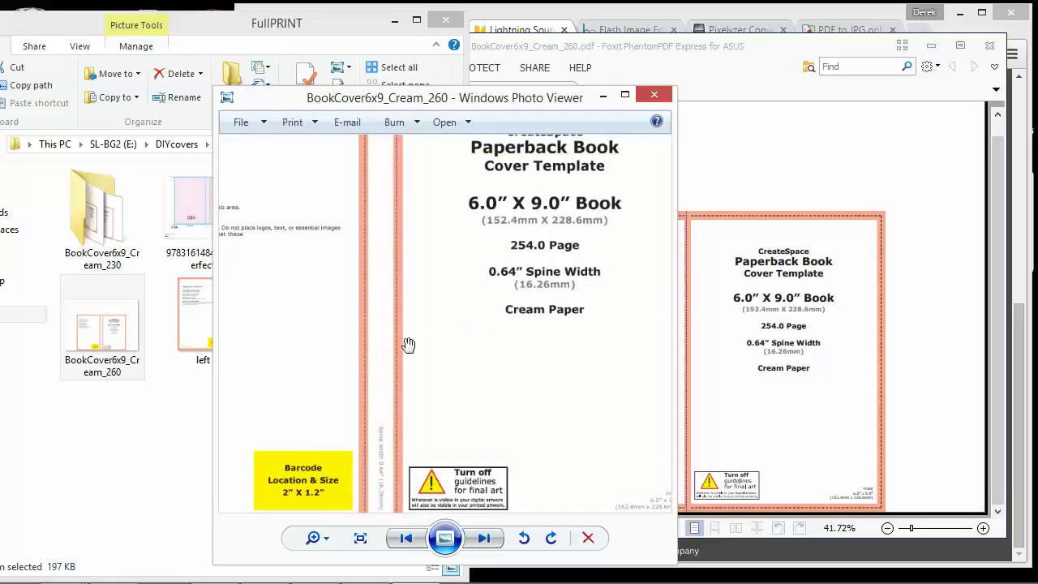
left_click_drag(514, 327, 475, 342)
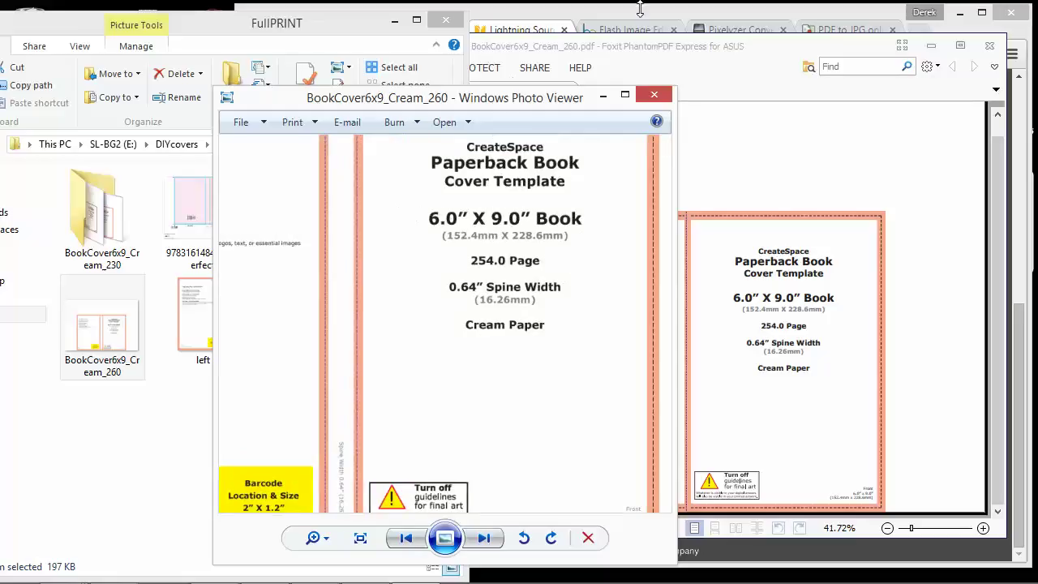
Return to the DIY Book Covers editor with its Custom Size options showing.
left_click(649, 17)
left_click(639, 30)
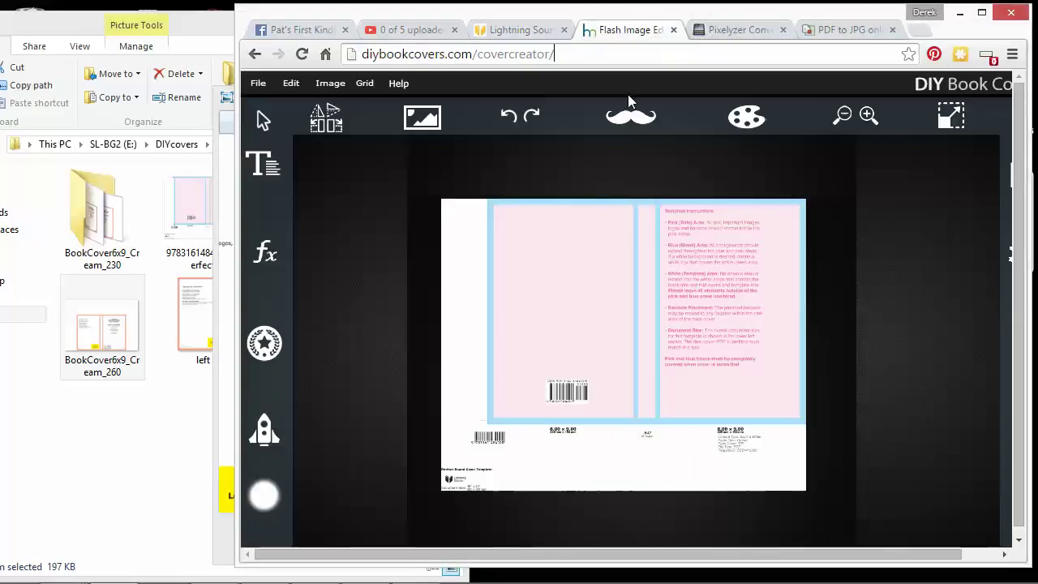
left_click(953, 116)
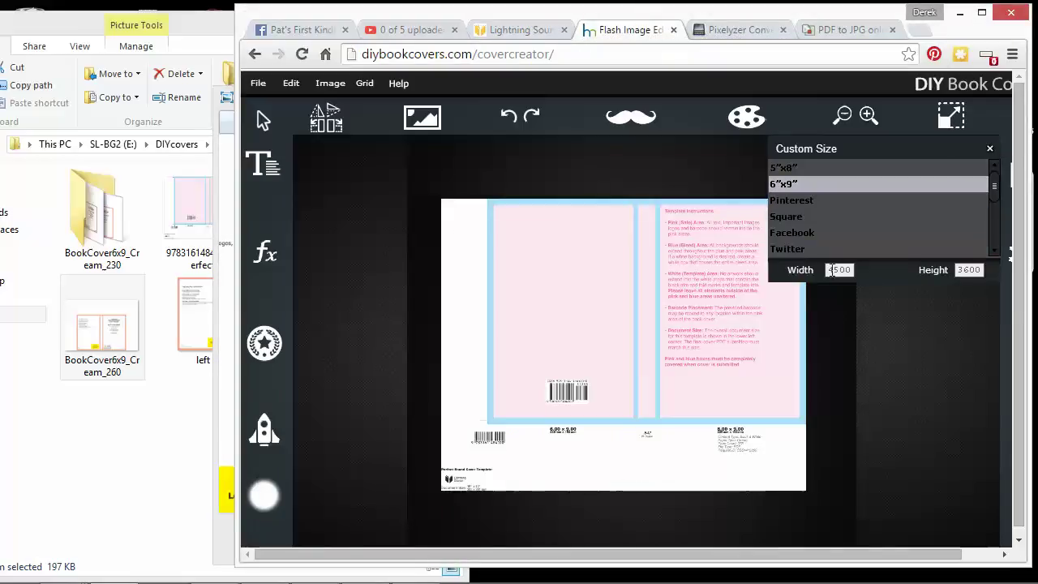
Enter a 12.75-inch Photo Width and 9.25-inch Photo Height in Pixelyzer's inches-to-pixels calculator.
left_click(745, 33)
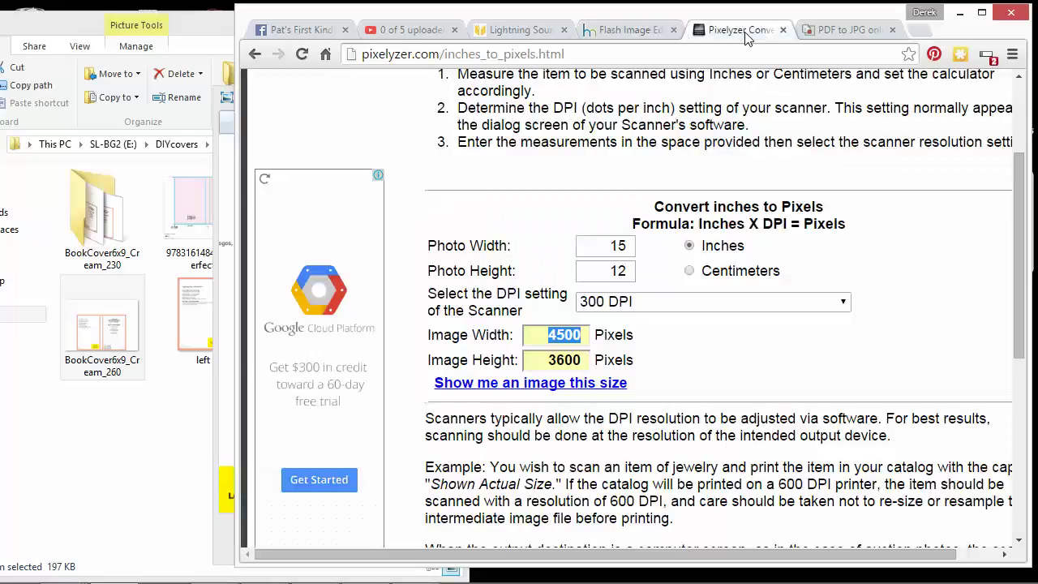
scroll(654, 179, "up", 2)
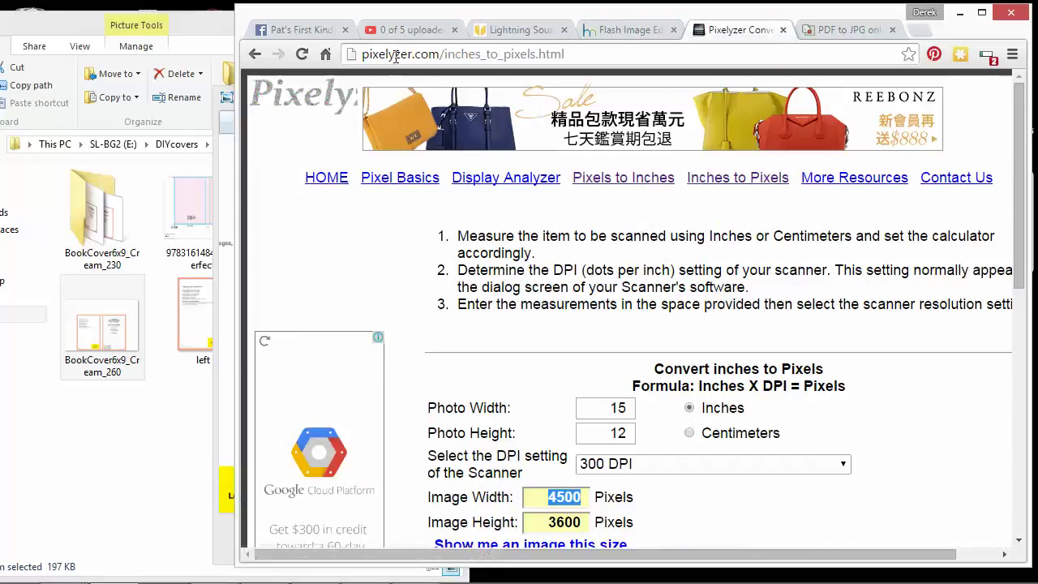
scroll(654, 197, "down", 3)
scroll(642, 174, "up", 3)
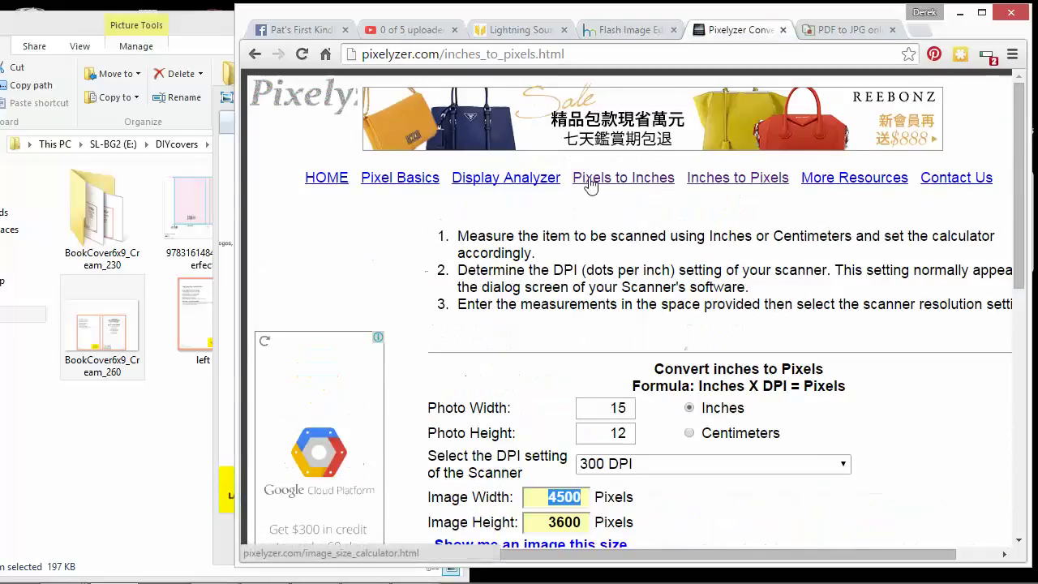
scroll(721, 194, "down", 4)
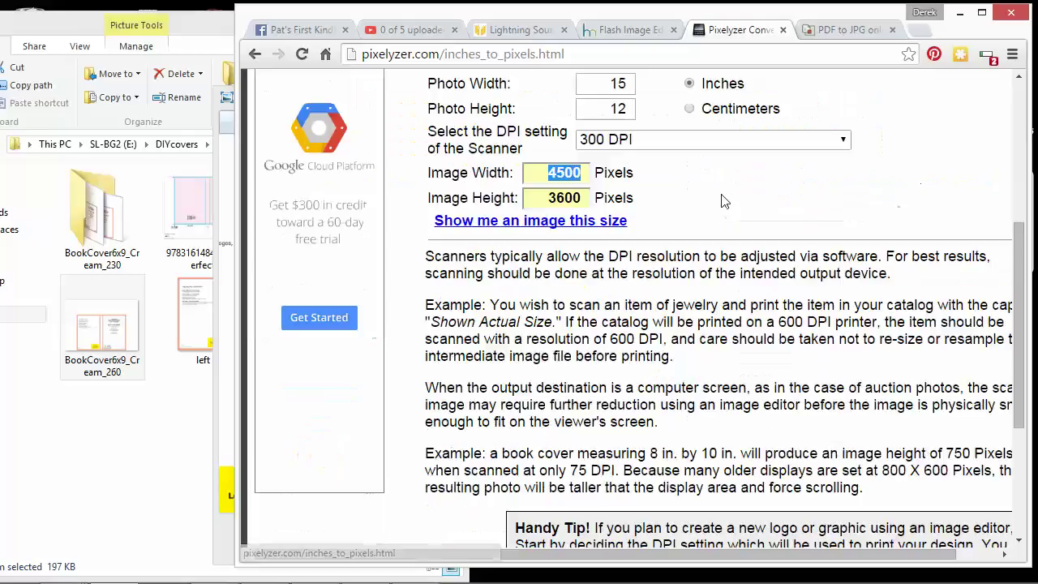
scroll(706, 202, "up", 2)
left_click(607, 245)
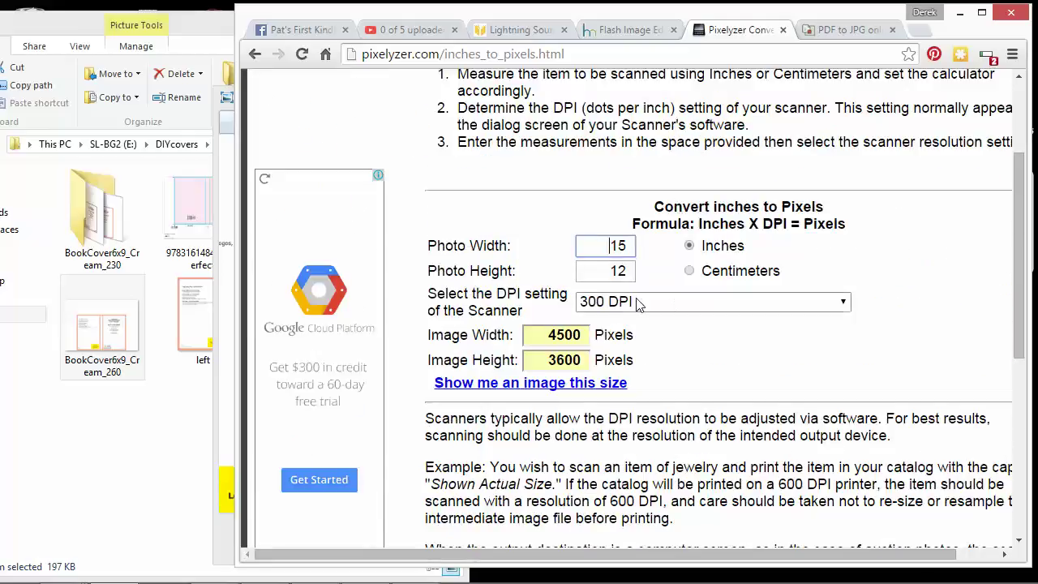
left_click_drag(610, 246, 661, 242)
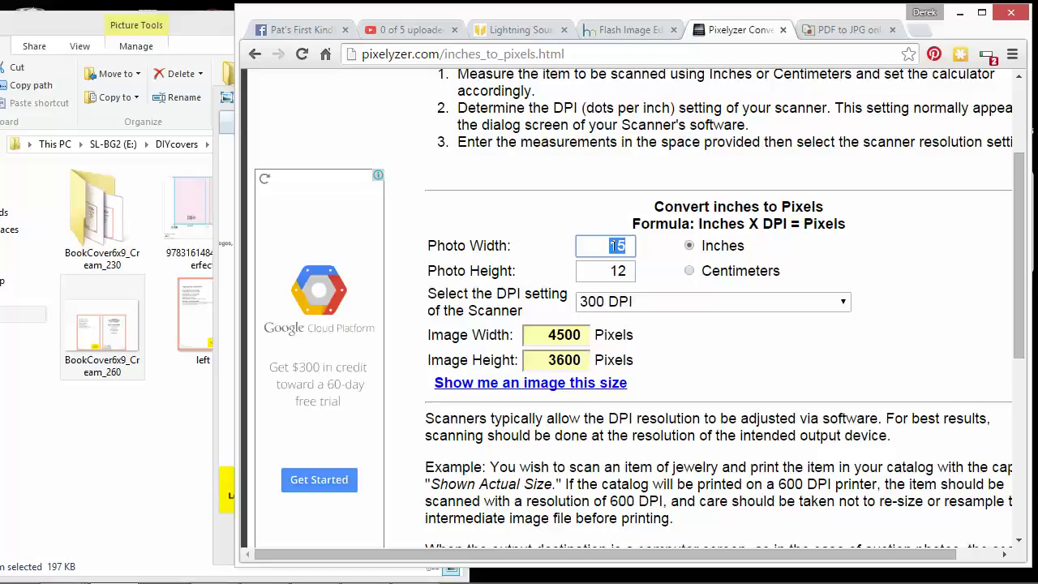
type("12.75")
key("Tab")
type("9.")
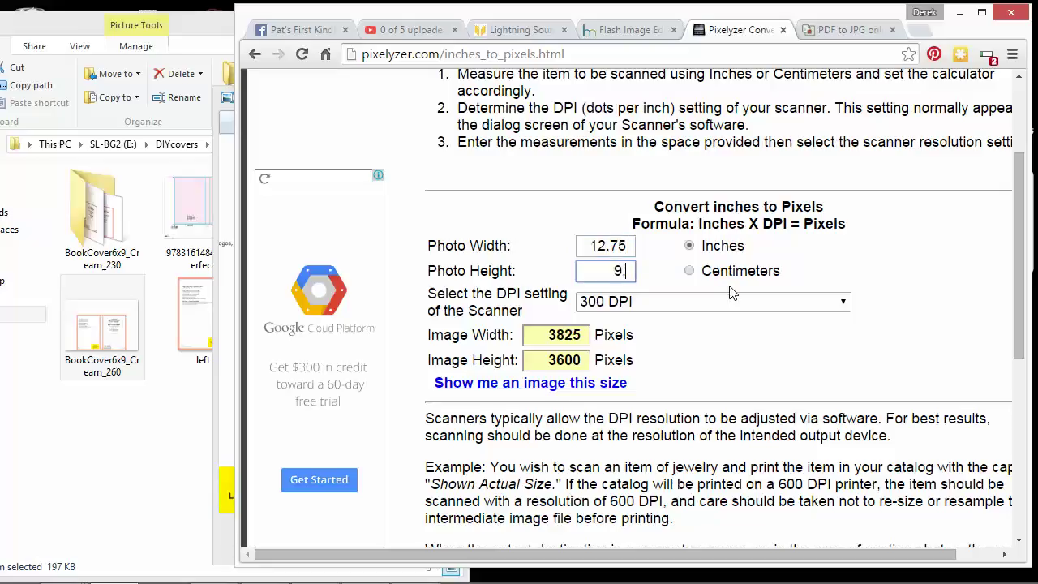
type("25")
Keep 300 DPI and read off the 3825 × 2775 pixel result.
left_click(654, 303)
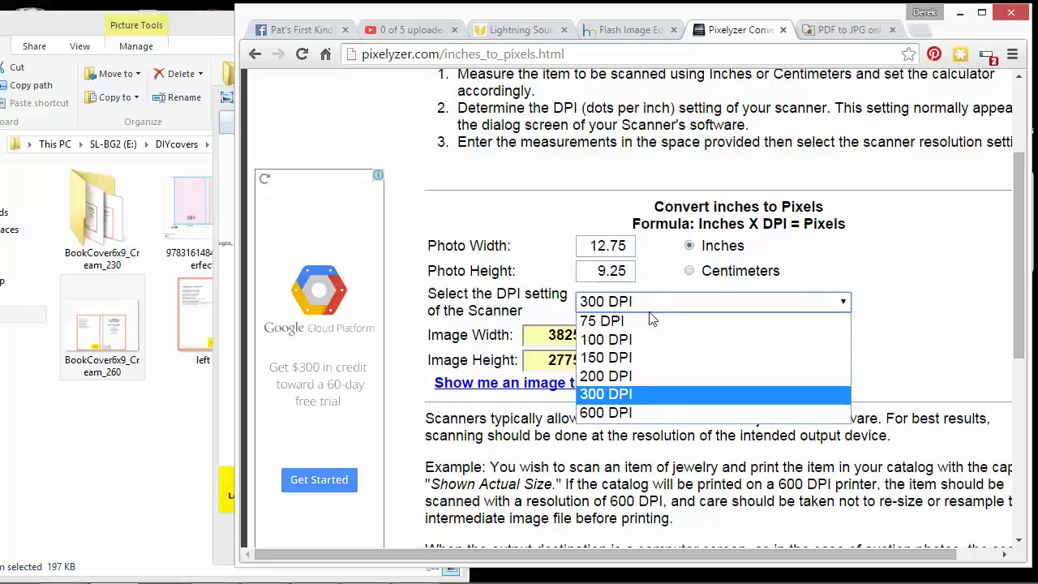
left_click(636, 394)
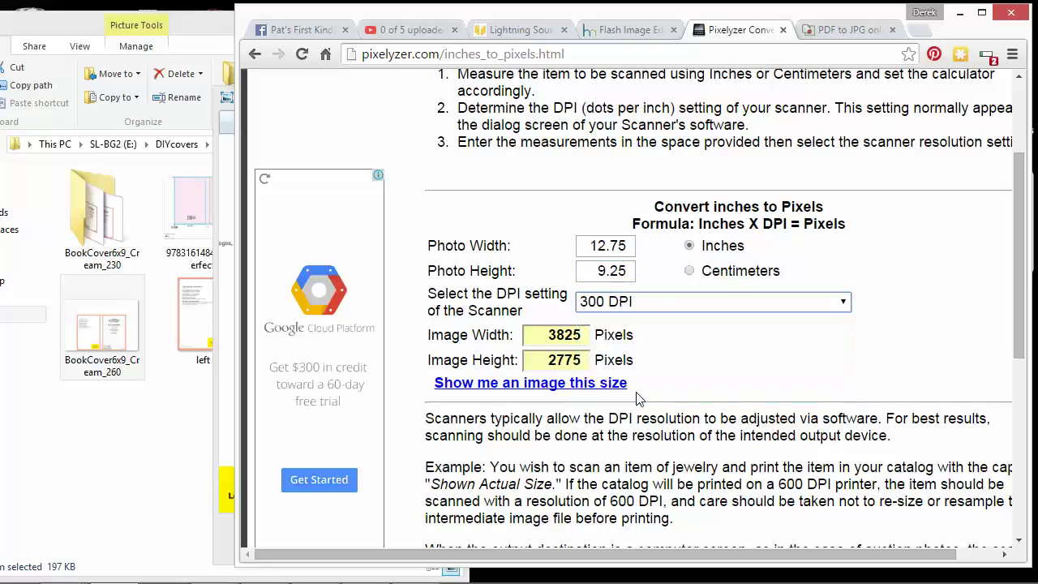
left_click_drag(552, 337, 621, 333)
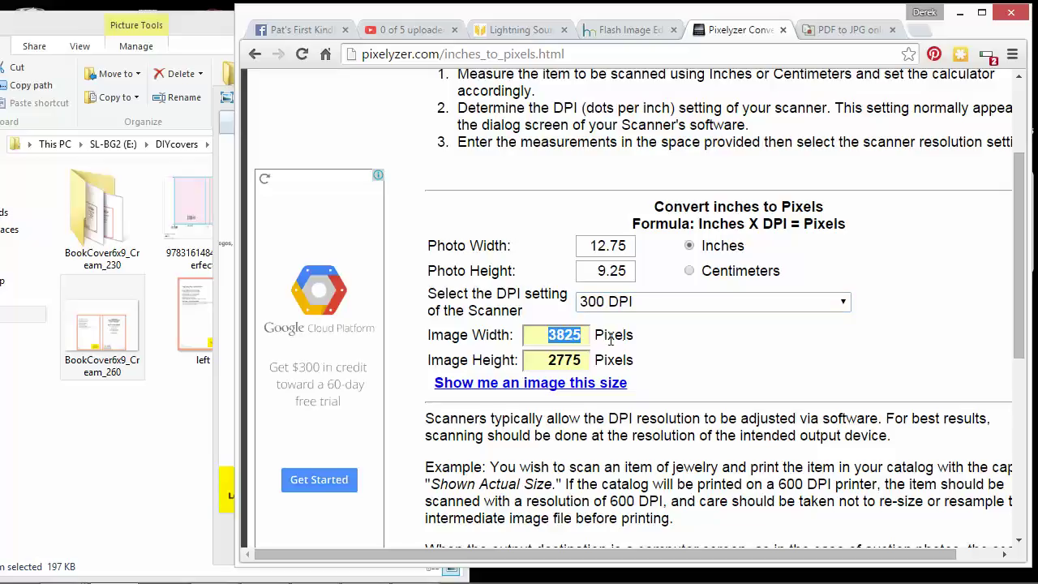
Apply the 5"x8" size preset to the cover canvas.
left_click(620, 30)
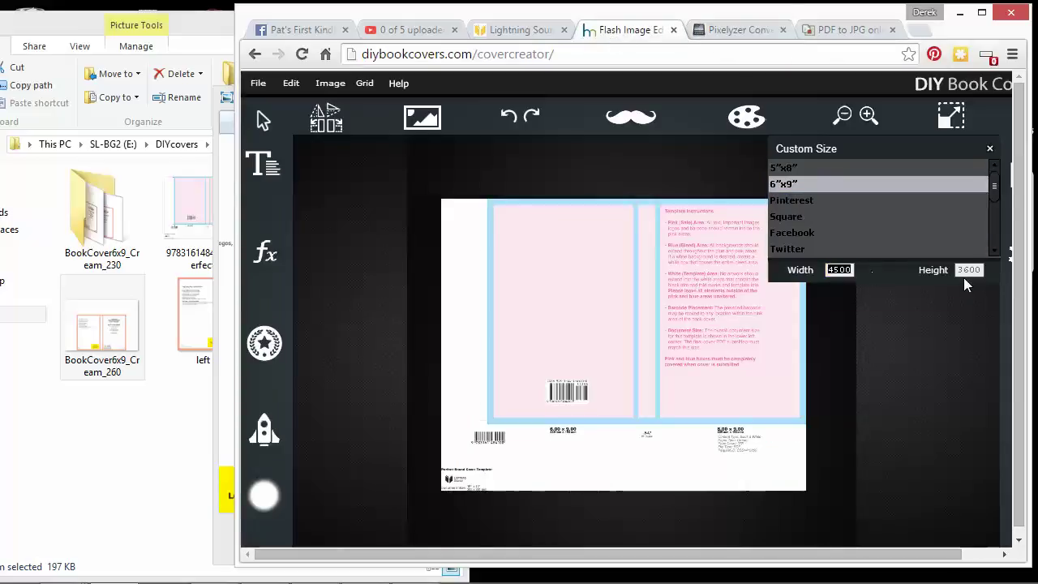
key("Tab")
left_click(790, 170)
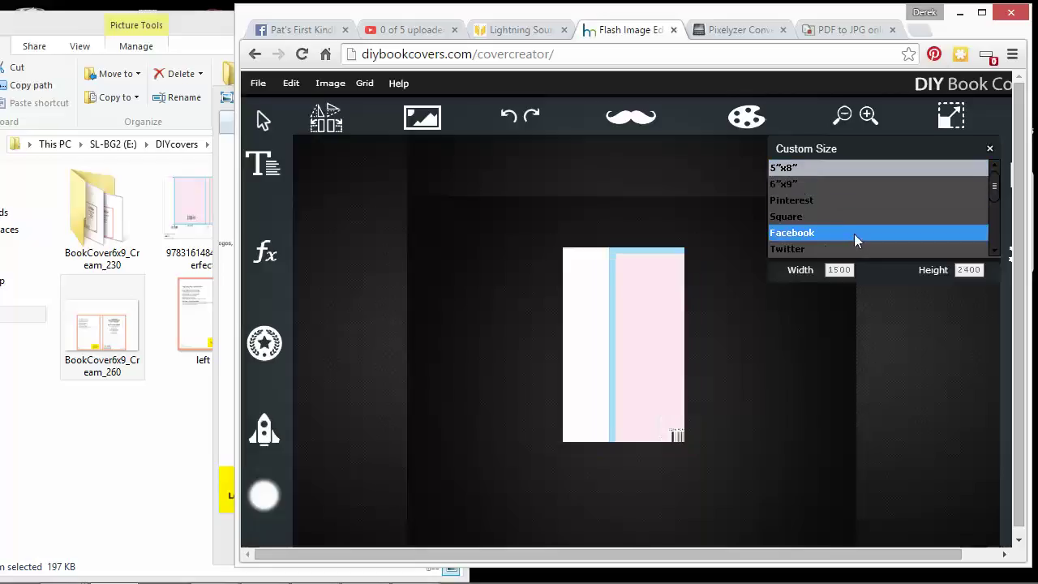
Undo to remove the template image, leaving a blank white 1500 × 2400 canvas.
scroll(854, 235, "down", 2)
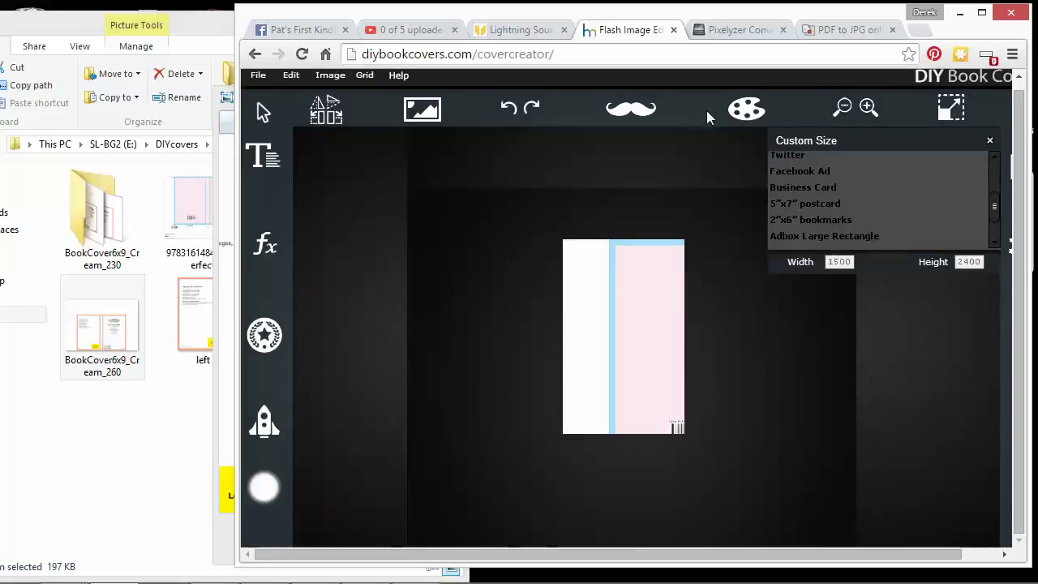
left_click(509, 109)
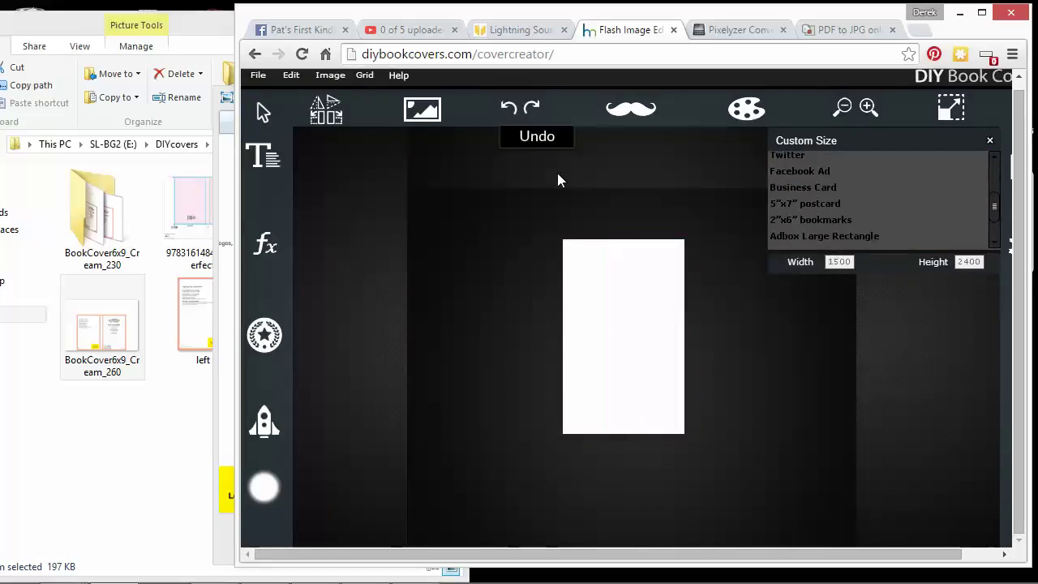
left_click(608, 244)
left_click(952, 110)
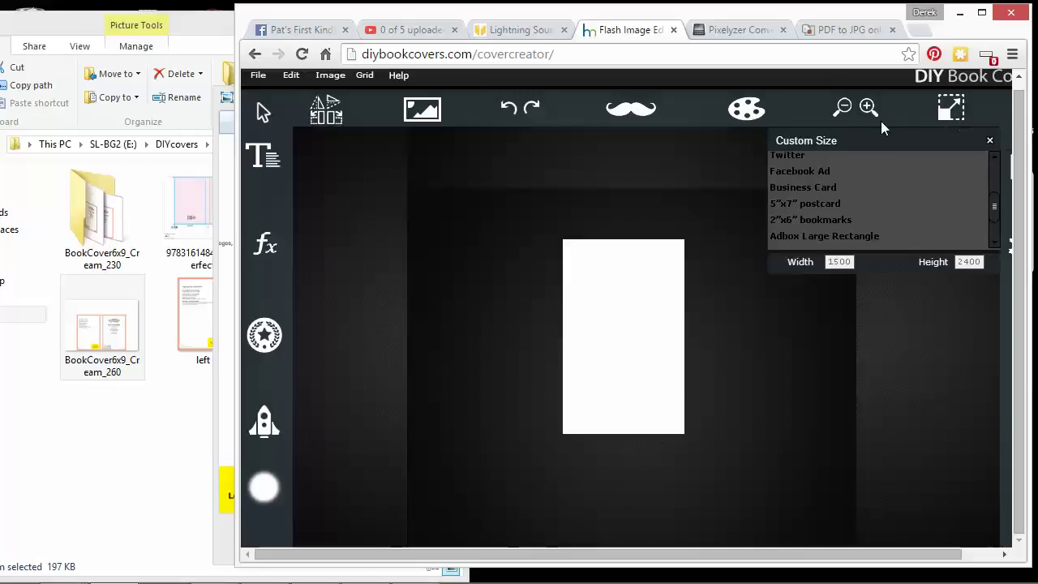
left_click(828, 33)
Copy 3825 from Pixelyzer and paste it as the canvas width.
scroll(581, 146, "up", 3)
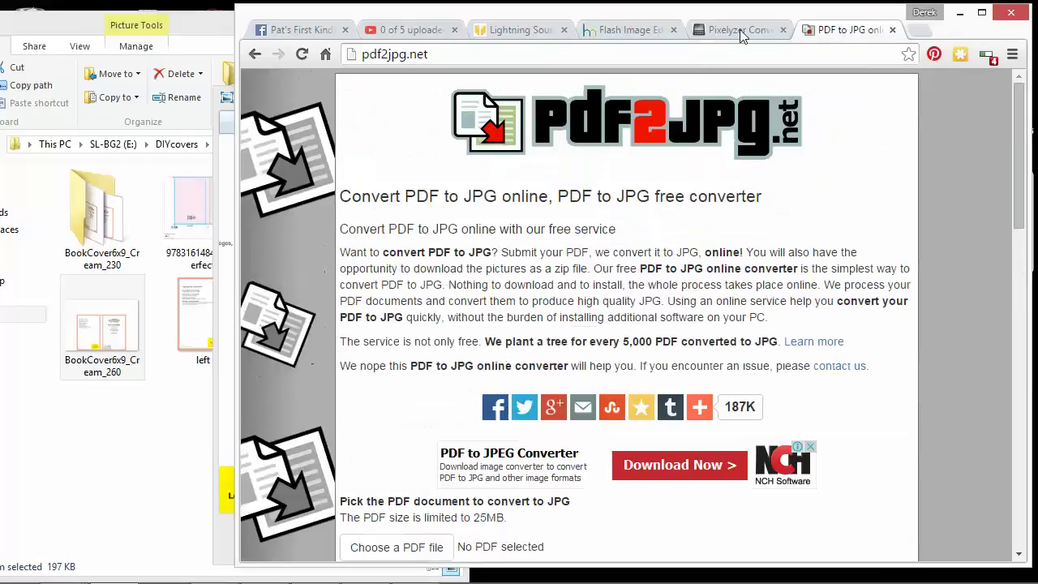
left_click(740, 29)
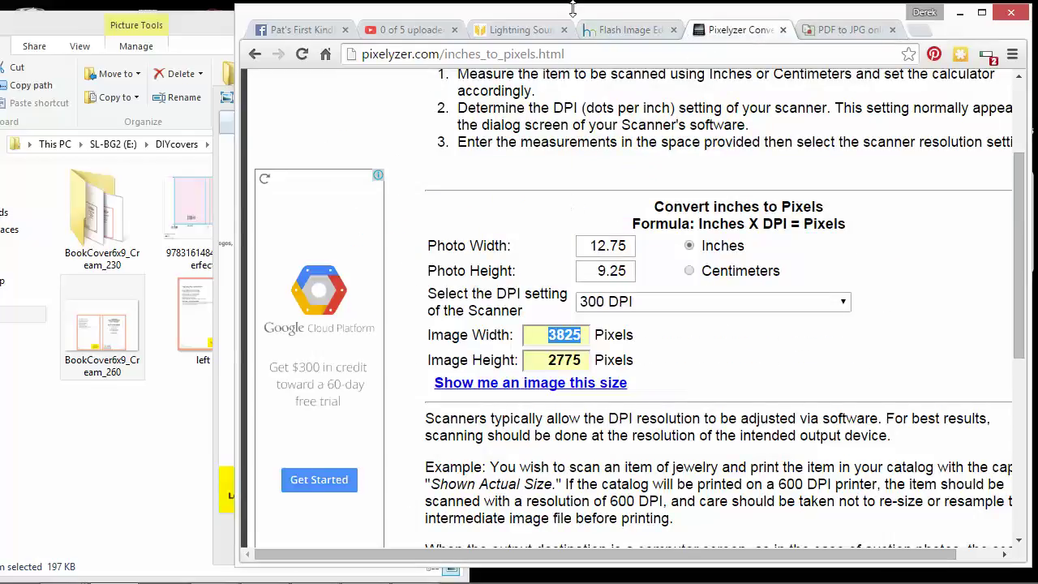
left_click_drag(545, 339, 606, 333)
key("ctrl+c")
left_click(620, 30)
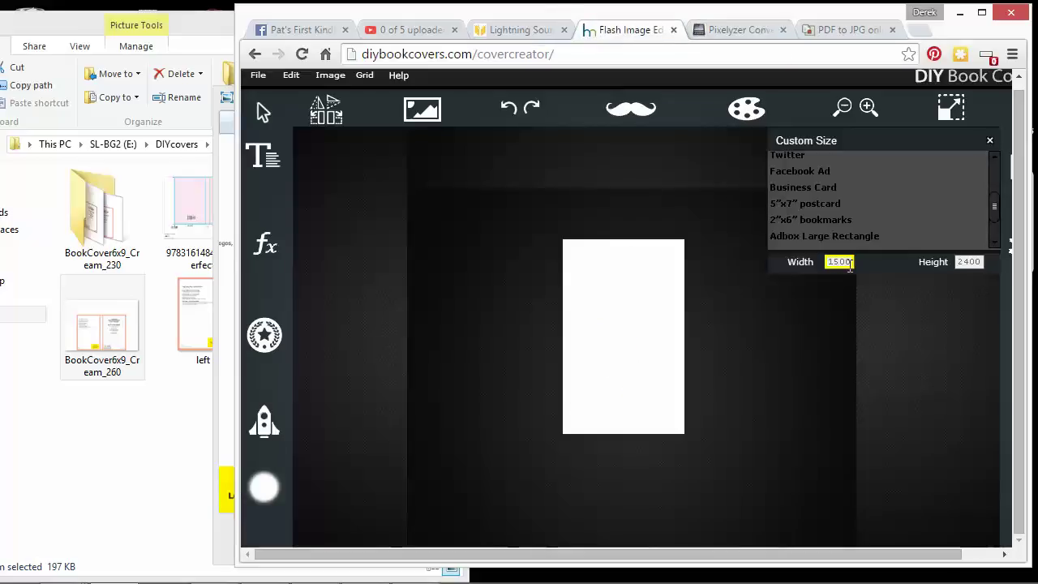
left_click_drag(849, 266, 781, 263)
key("ctrl+v")
Copy 2775 from Pixelyzer into the canvas height and apply it.
left_click(754, 30)
left_click_drag(548, 359, 630, 363)
key("ctrl+c")
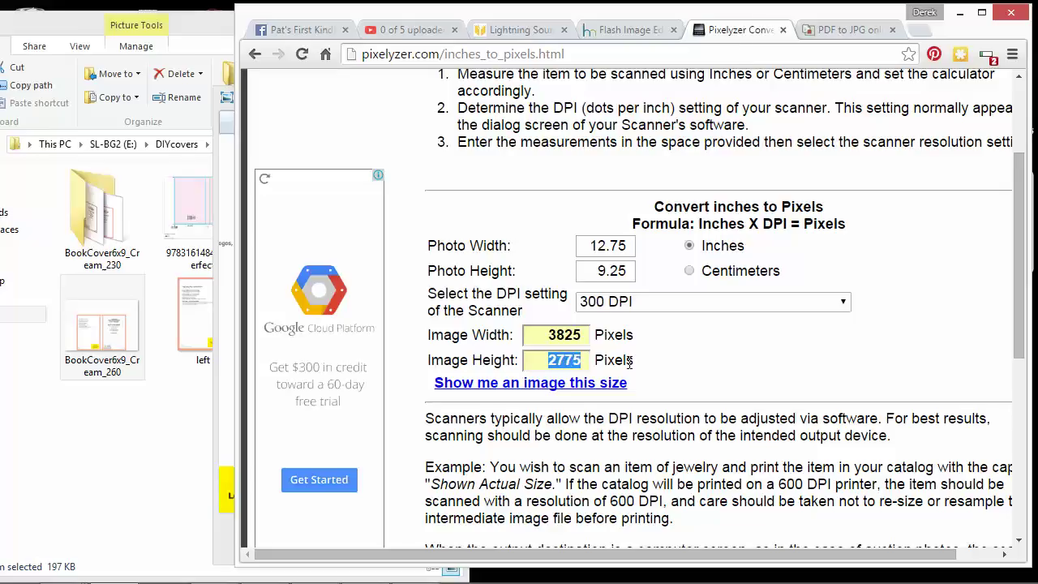
left_click(631, 30)
left_click_drag(959, 261, 998, 264)
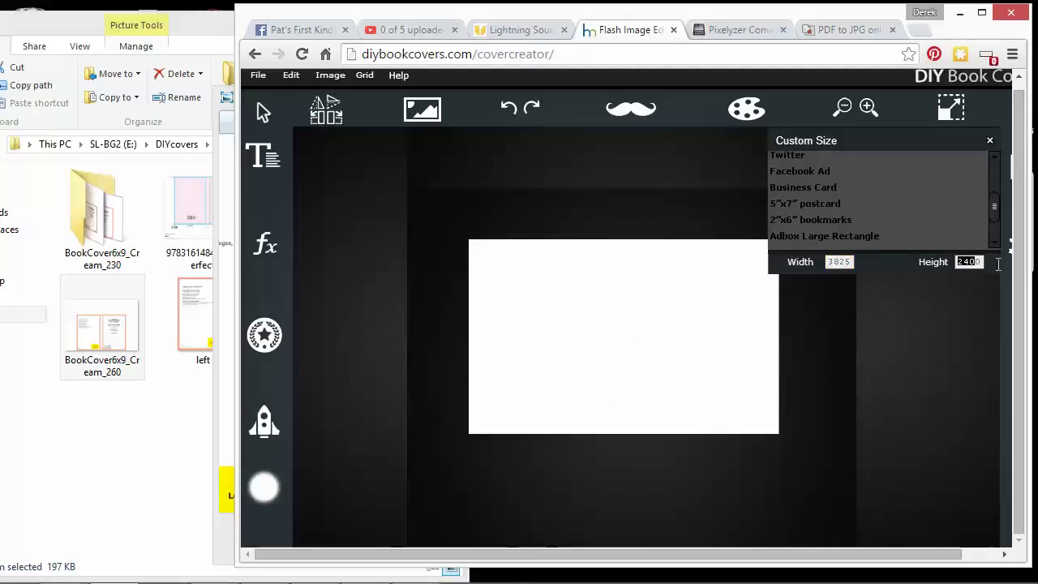
key("ctrl+v")
left_click(932, 323)
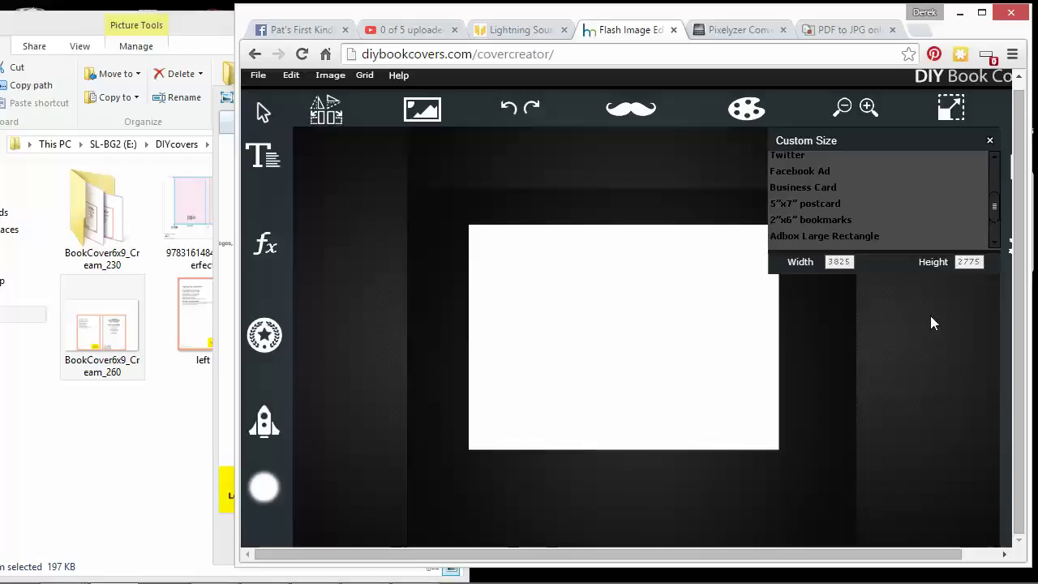
left_click(422, 108)
Import the 'left' template page and drag it to the canvas's left edge.
left_click(429, 156)
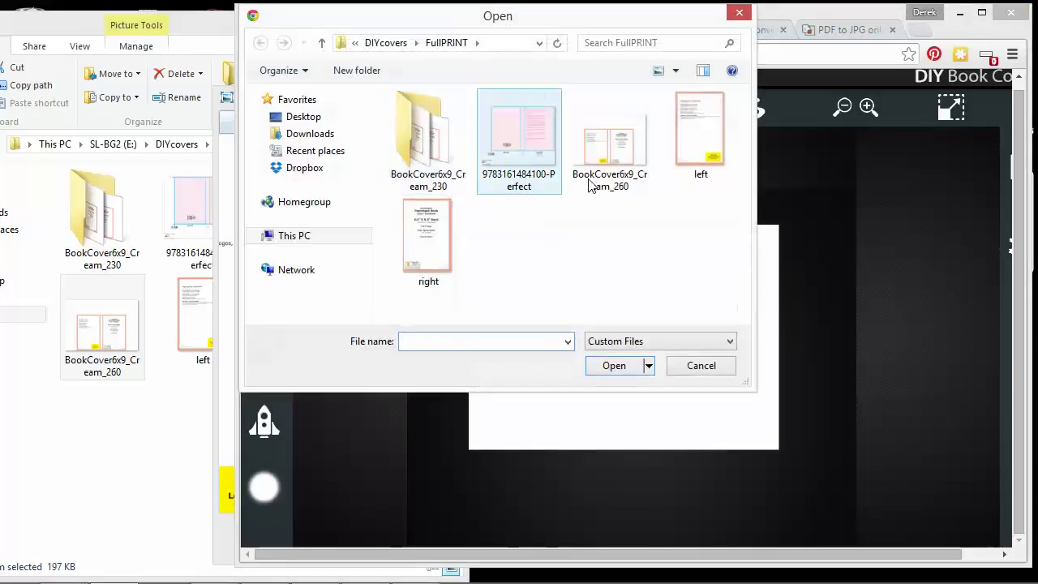
left_click(686, 154)
left_click(618, 371)
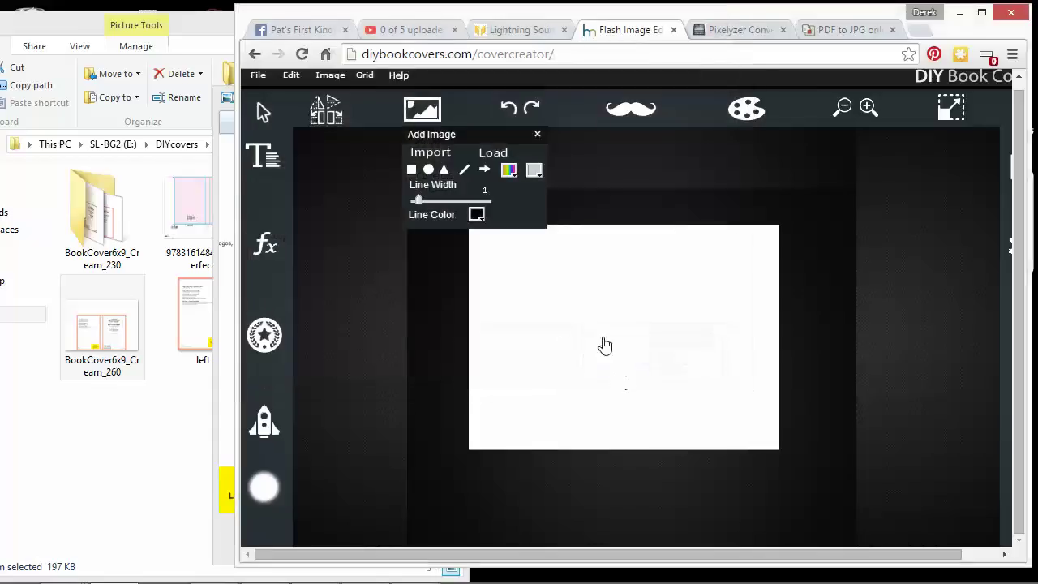
left_click(610, 222)
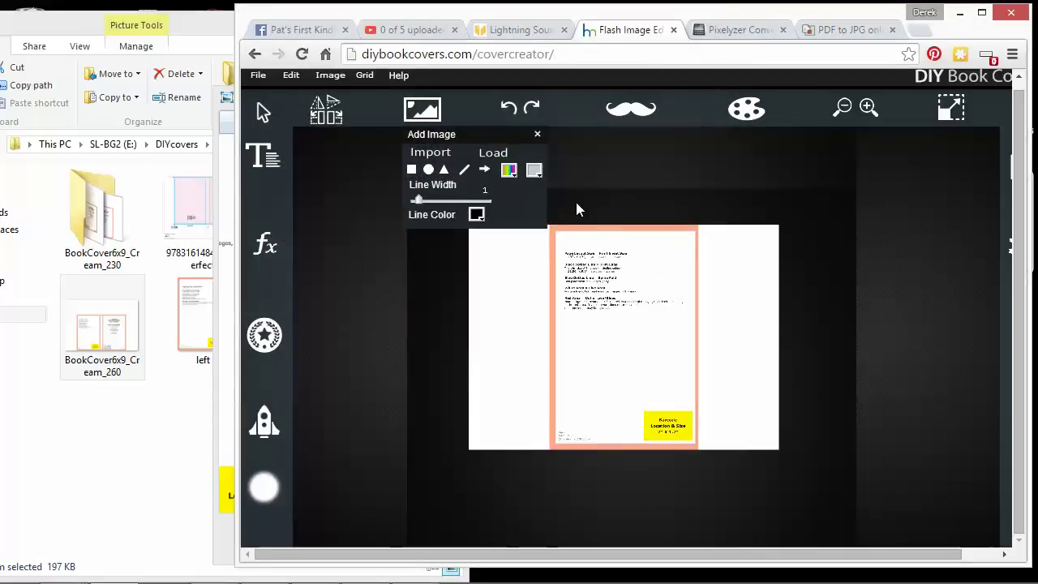
left_click_drag(598, 280, 517, 284)
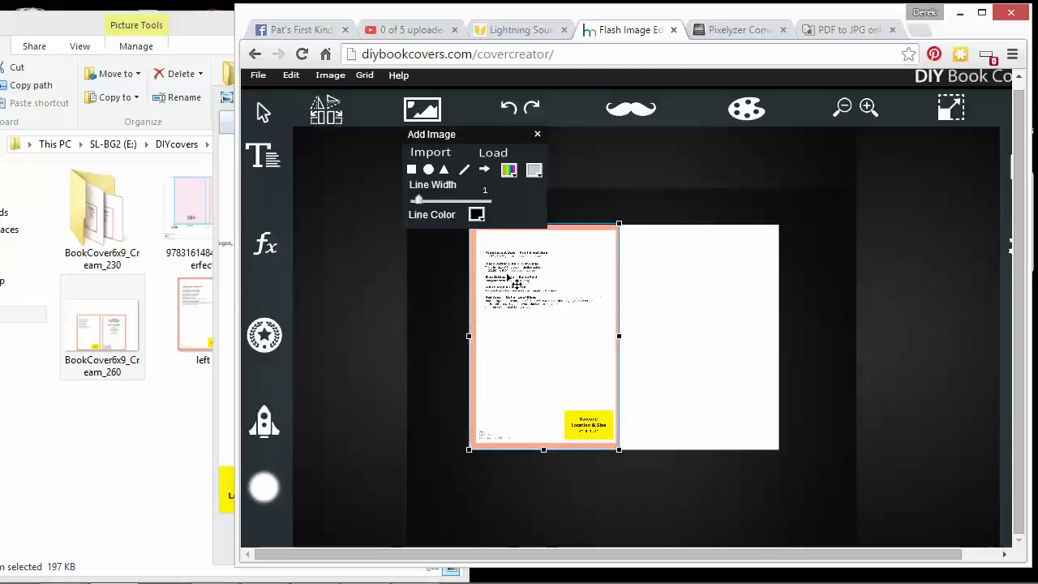
Zoom in, nudge the left page one pixel left to sit flush, then zoom back out.
left_click(866, 107)
left_click(529, 233)
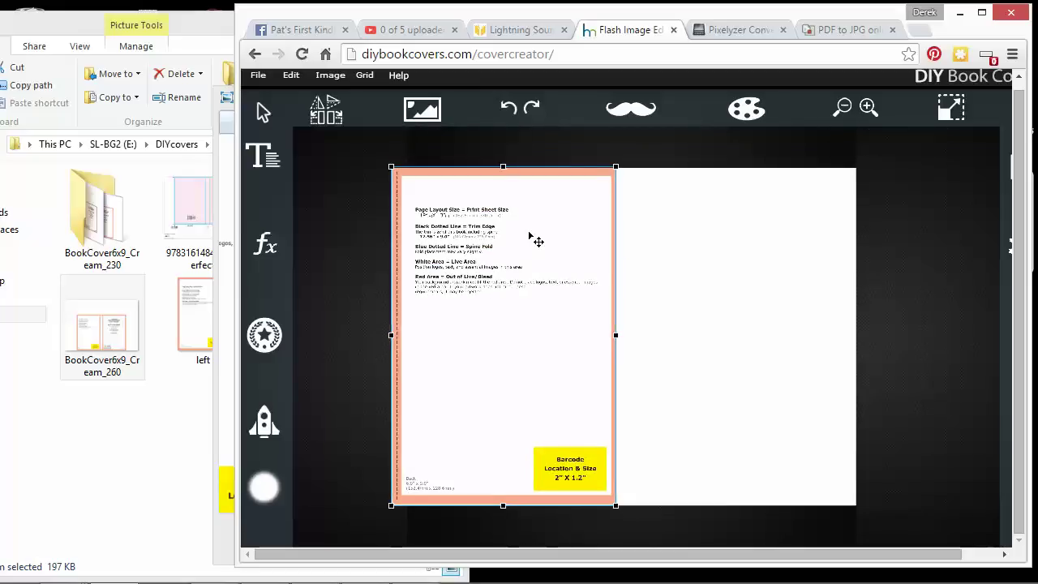
key("Left")
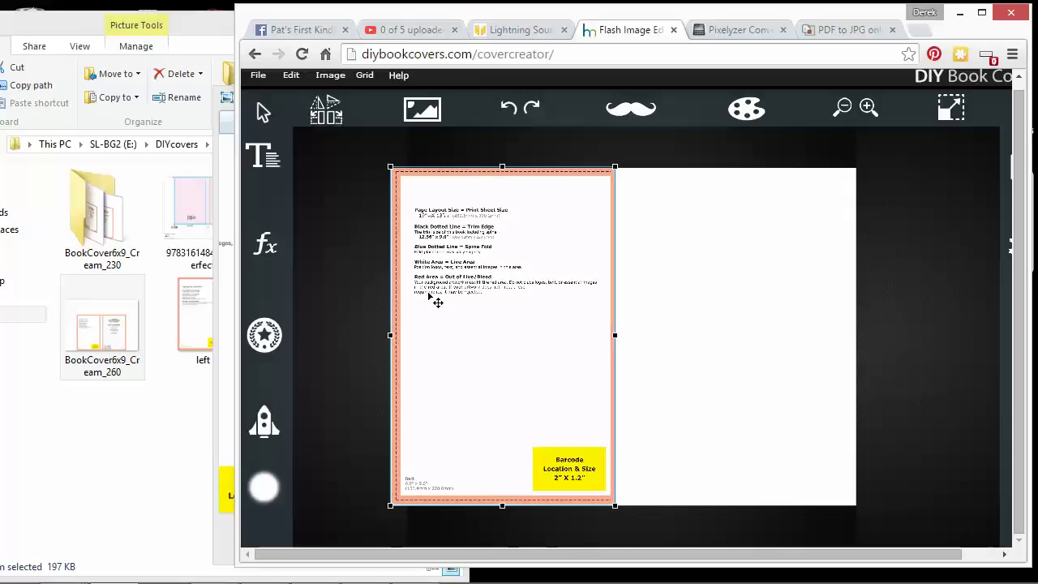
left_click(882, 309)
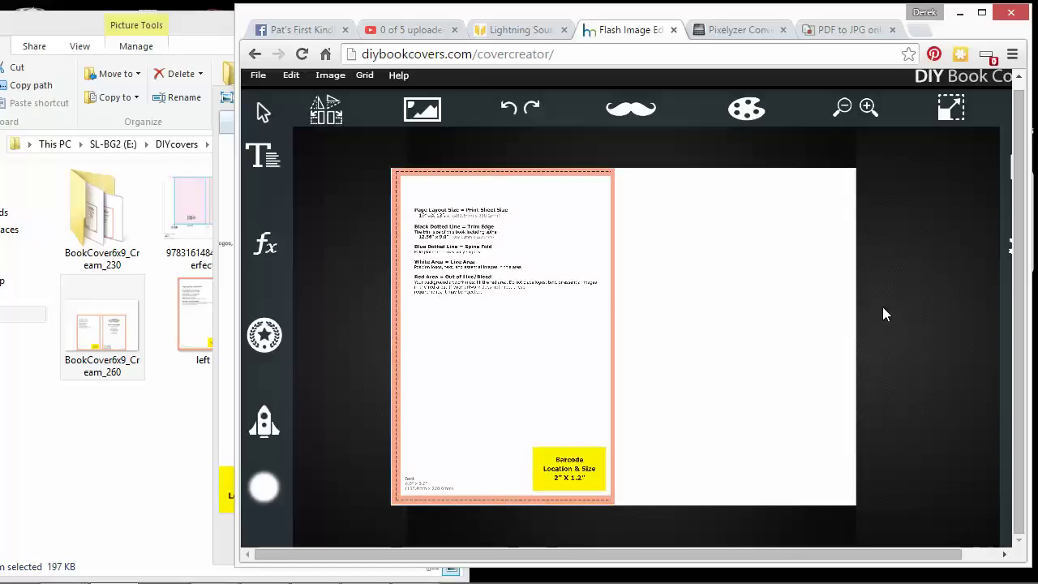
left_click(868, 106)
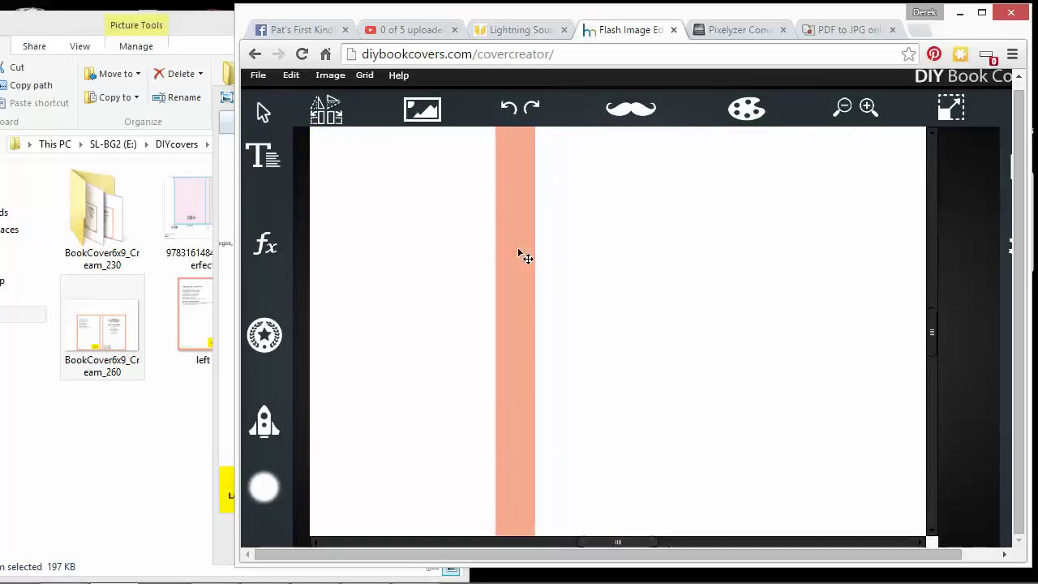
left_click_drag(659, 545, 484, 542)
left_click(436, 405)
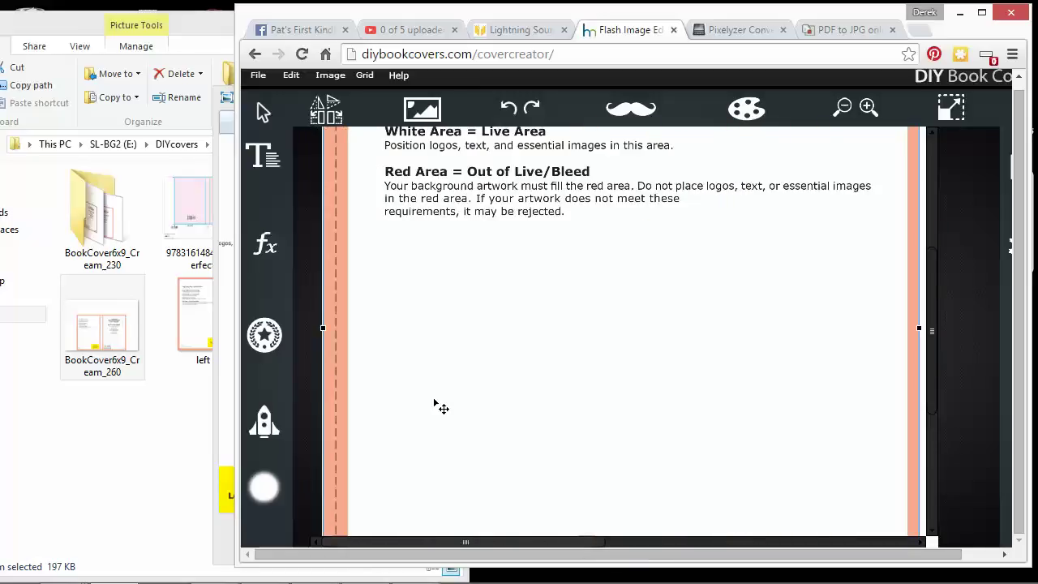
left_click(842, 109)
left_click(842, 109)
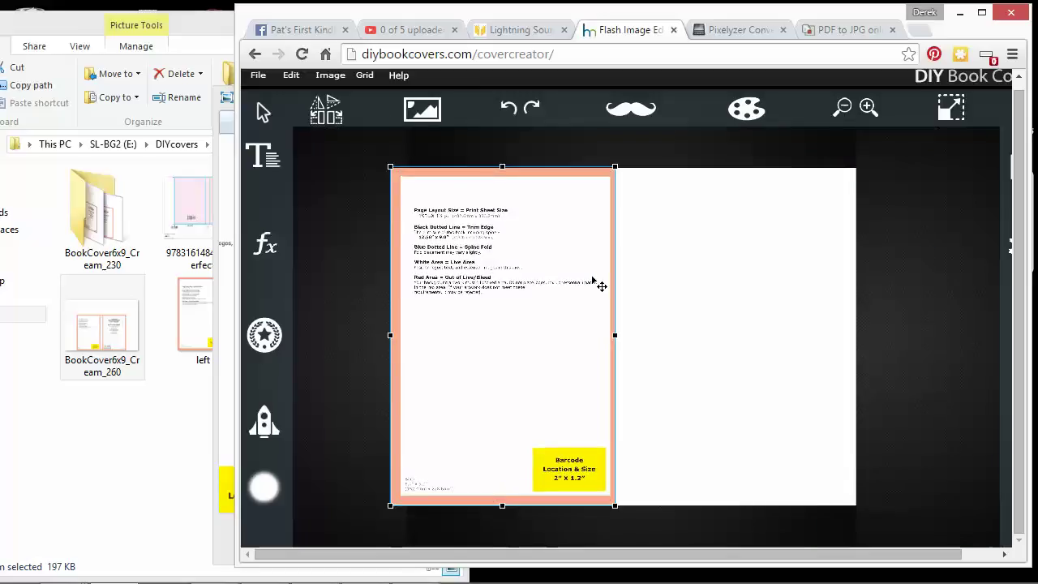
Import the 'right' template page from FullPRINT and slide it onto the front-cover half.
left_click(821, 249)
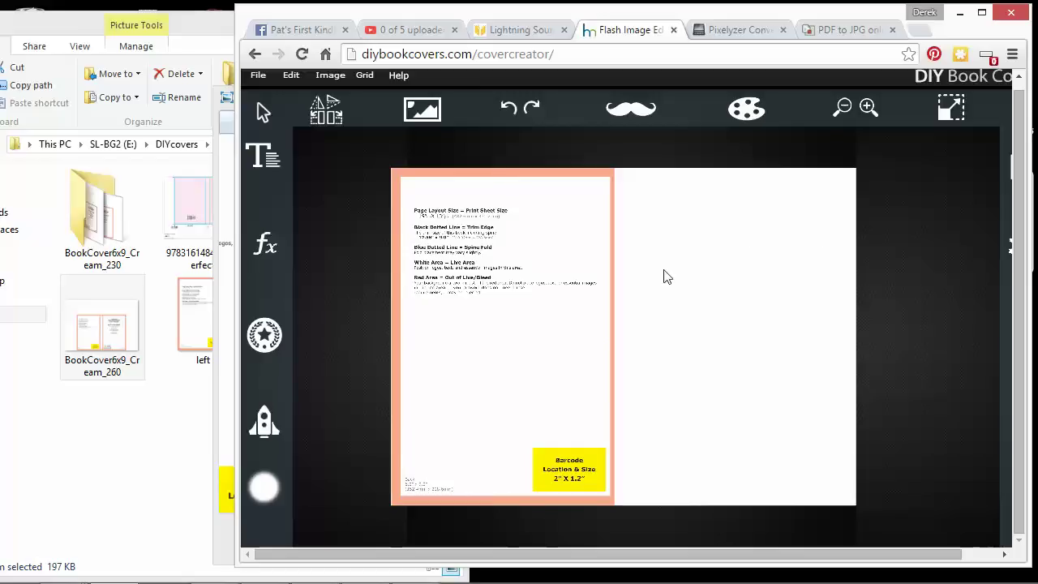
left_click(474, 221)
left_click(422, 109)
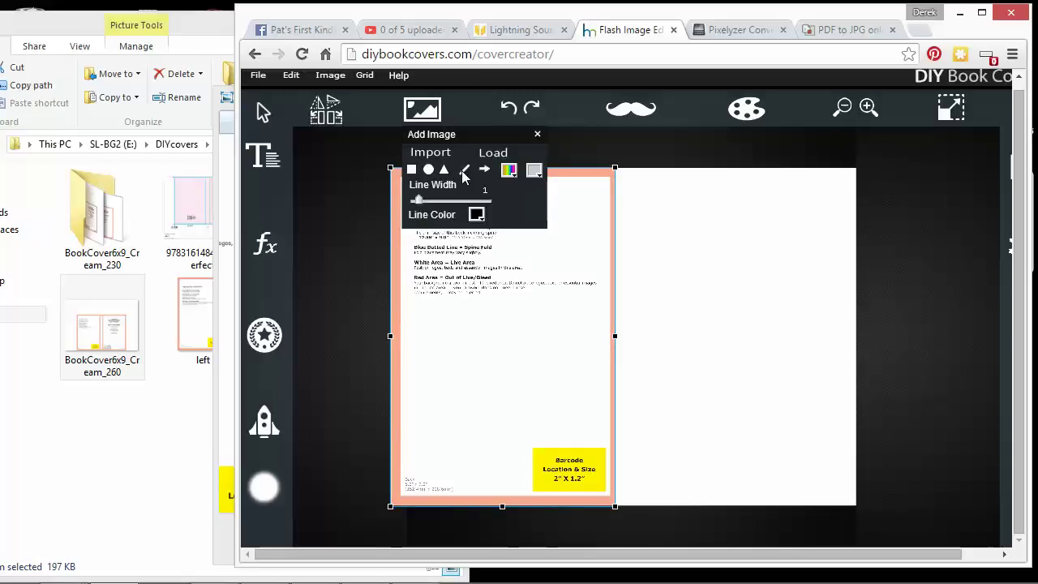
left_click(412, 170)
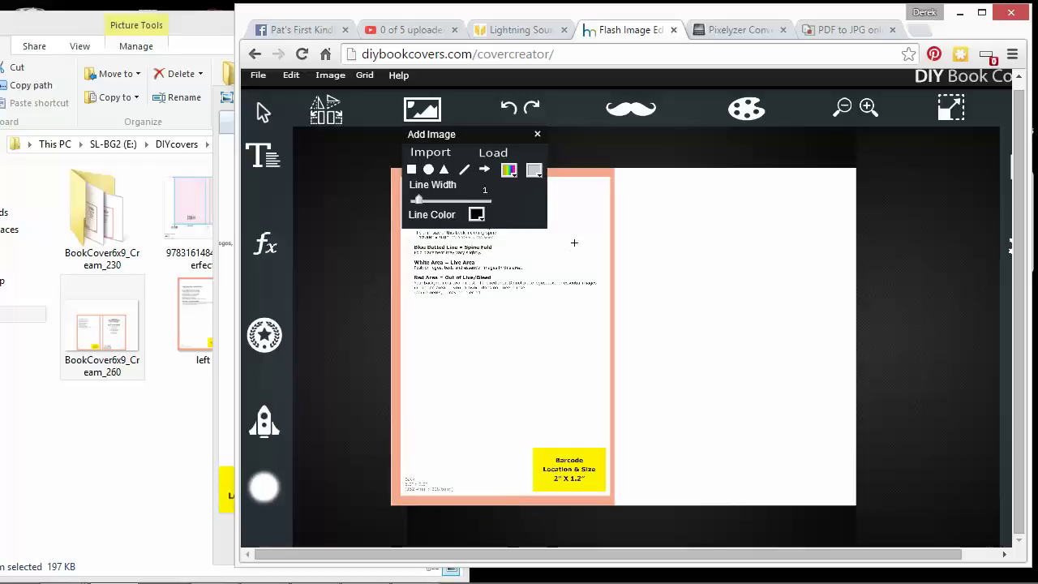
left_click(430, 153)
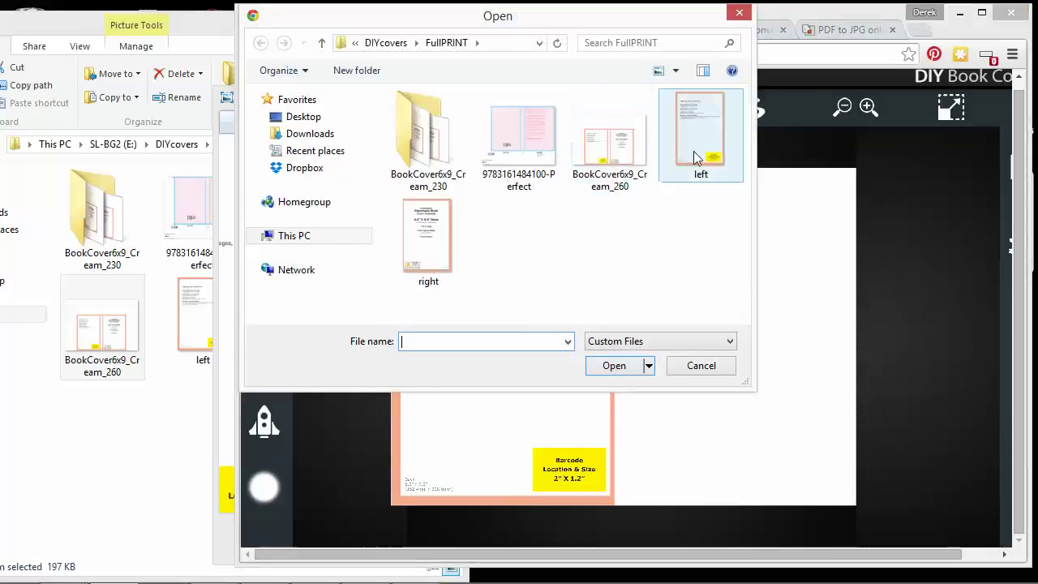
left_click(443, 240)
left_click(627, 367)
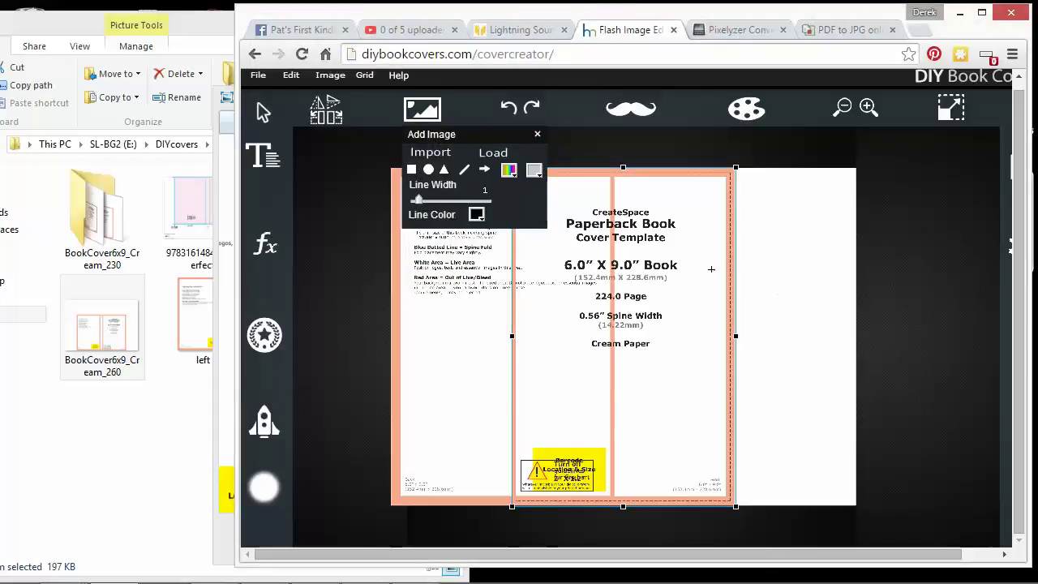
left_click(343, 206)
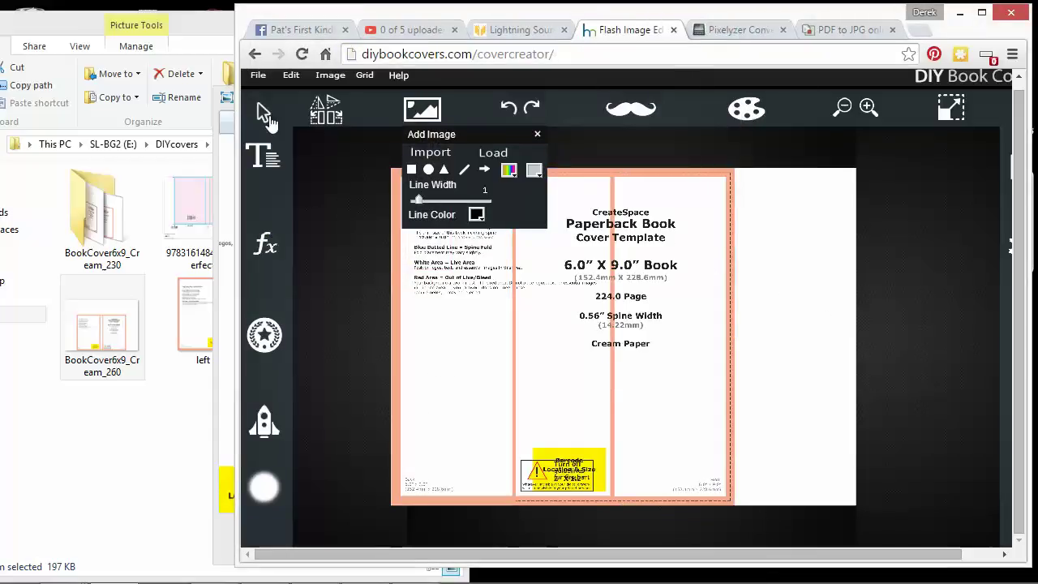
left_click_drag(601, 324, 720, 326)
left_click(913, 375)
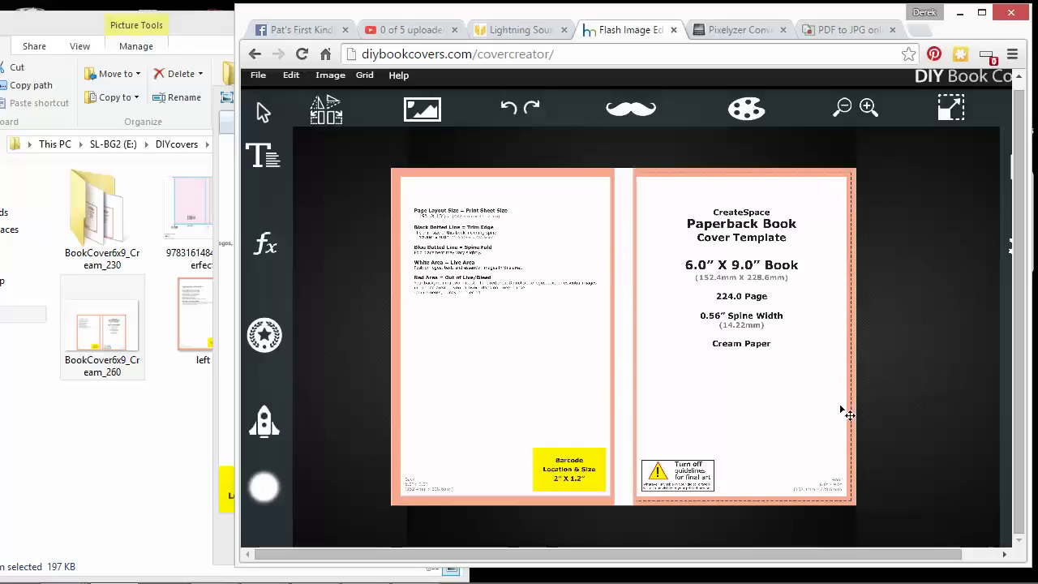
Go from DIYcovers into the nested newsamples folder and open boybridge in Photo Viewer.
left_click(96, 31)
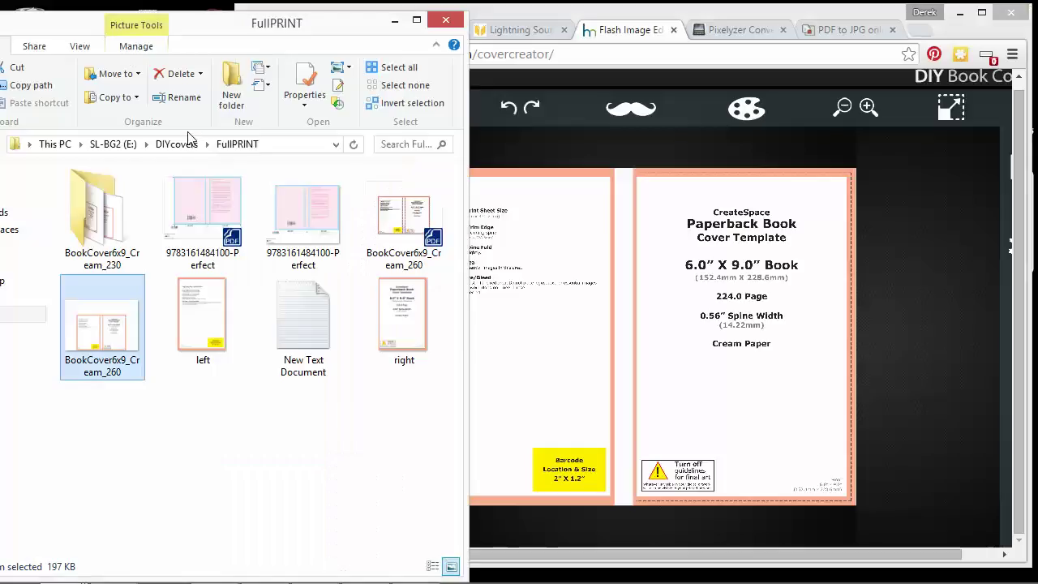
left_click(180, 145)
scroll(341, 311, "down", 5)
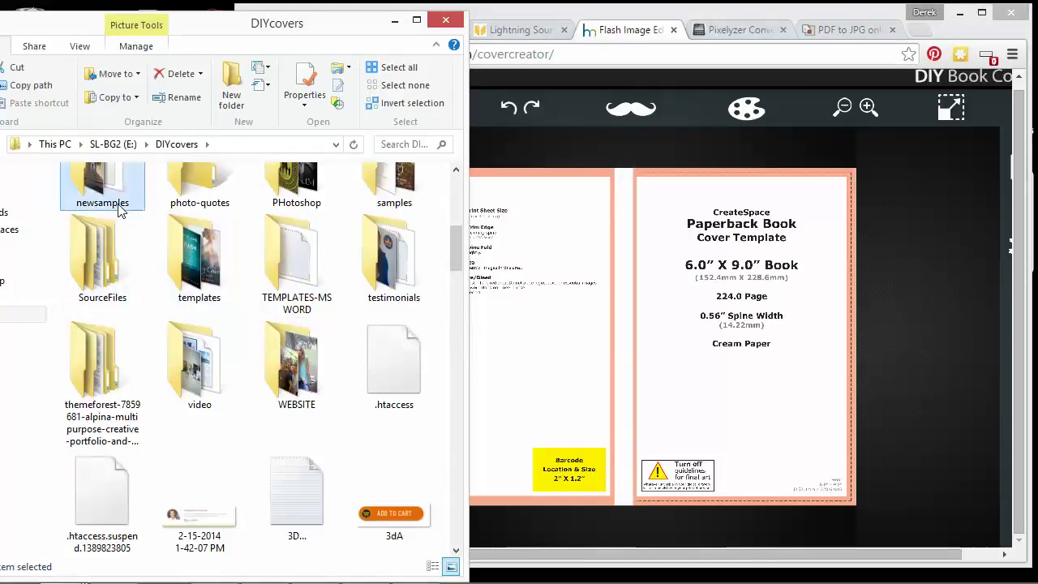
double_click(102, 183)
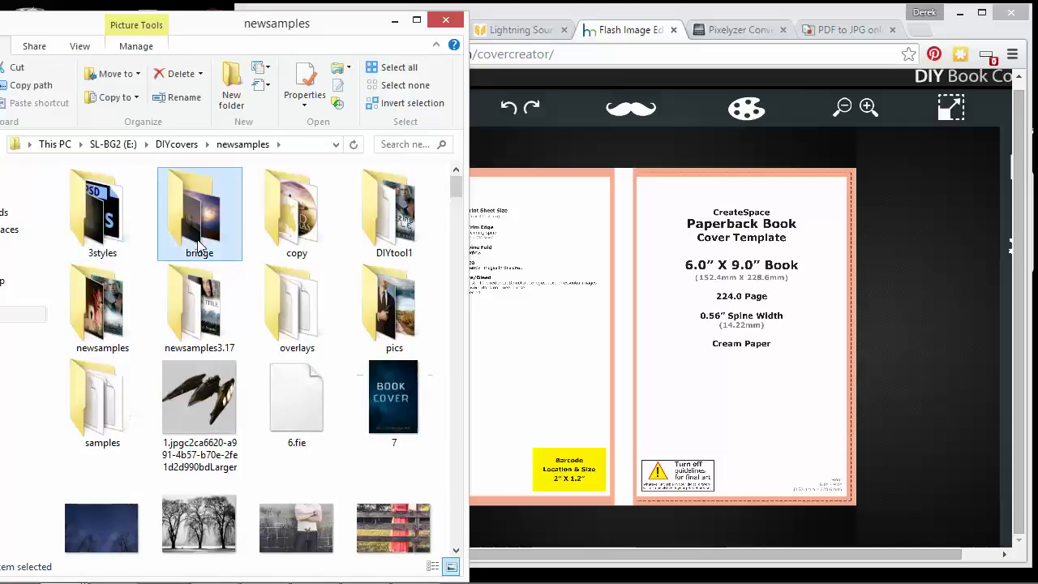
double_click(227, 251)
left_click_drag(99, 24, 179, 36)
left_click(14, 155)
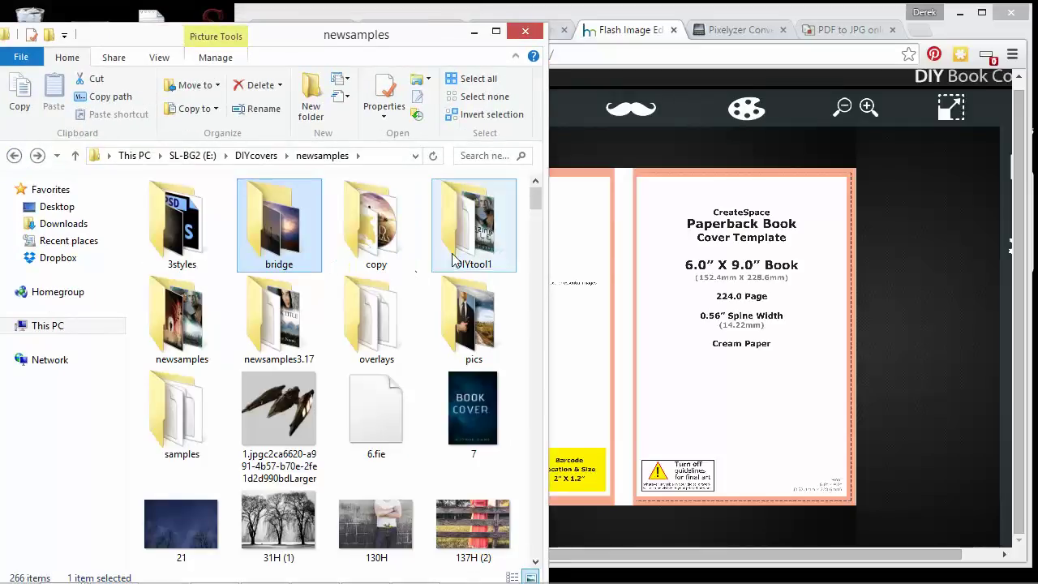
double_click(188, 344)
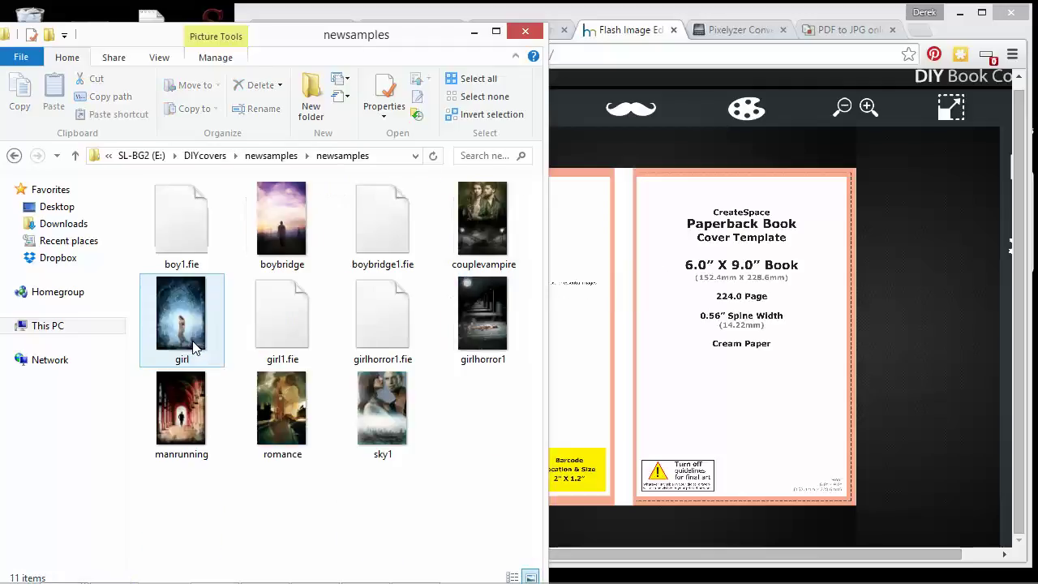
double_click(270, 231)
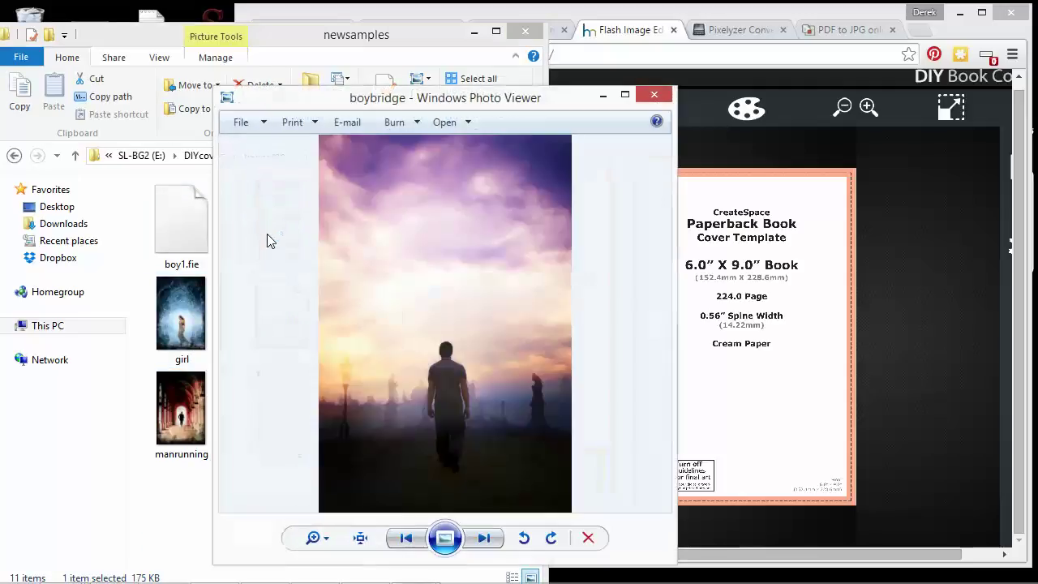
View the couplevampire and girl samples, then close the viewer and bring the cover editor forward.
left_click(487, 537)
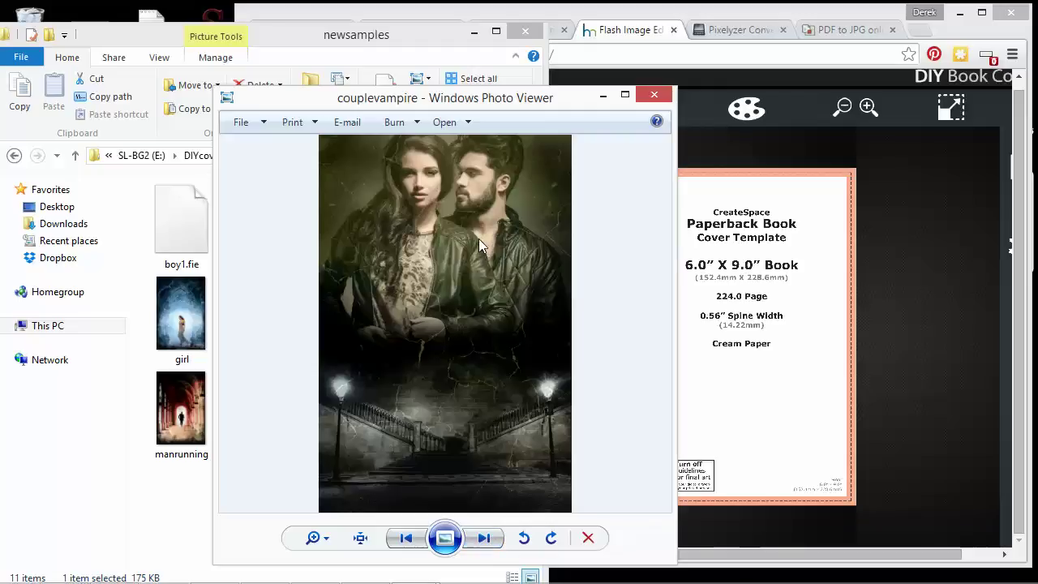
left_click(484, 537)
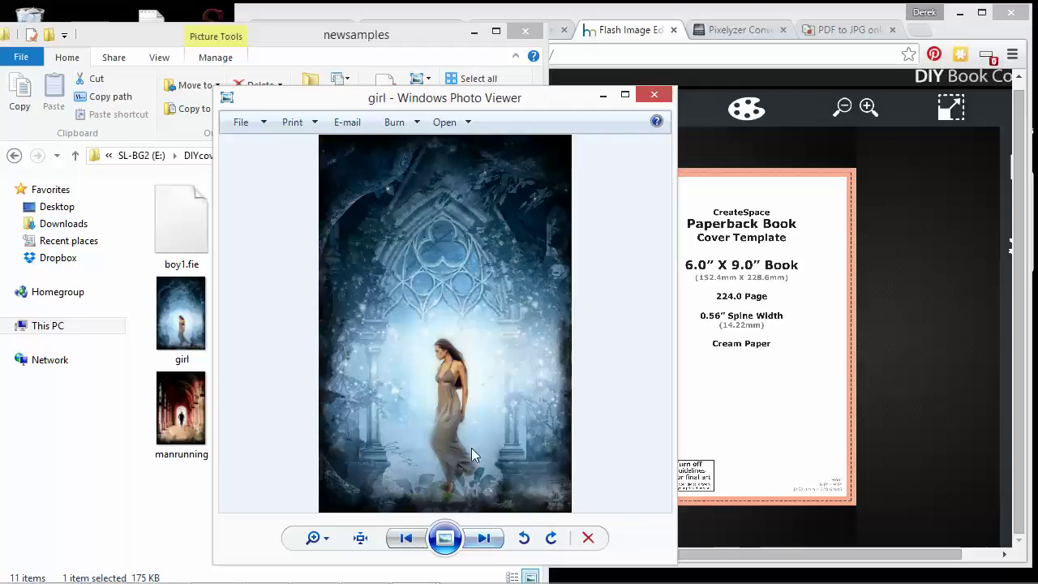
left_click(602, 94)
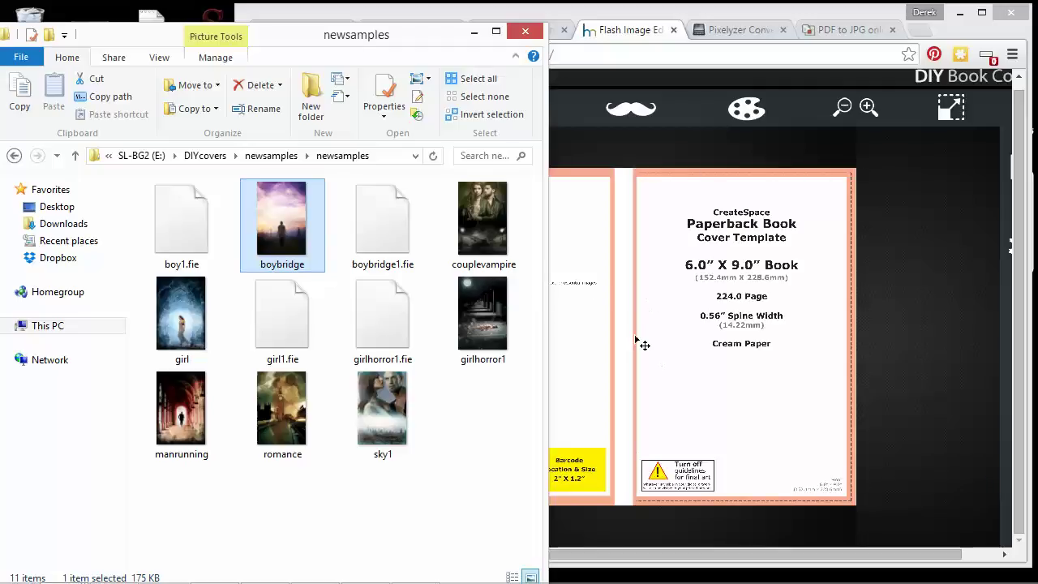
left_click(938, 349)
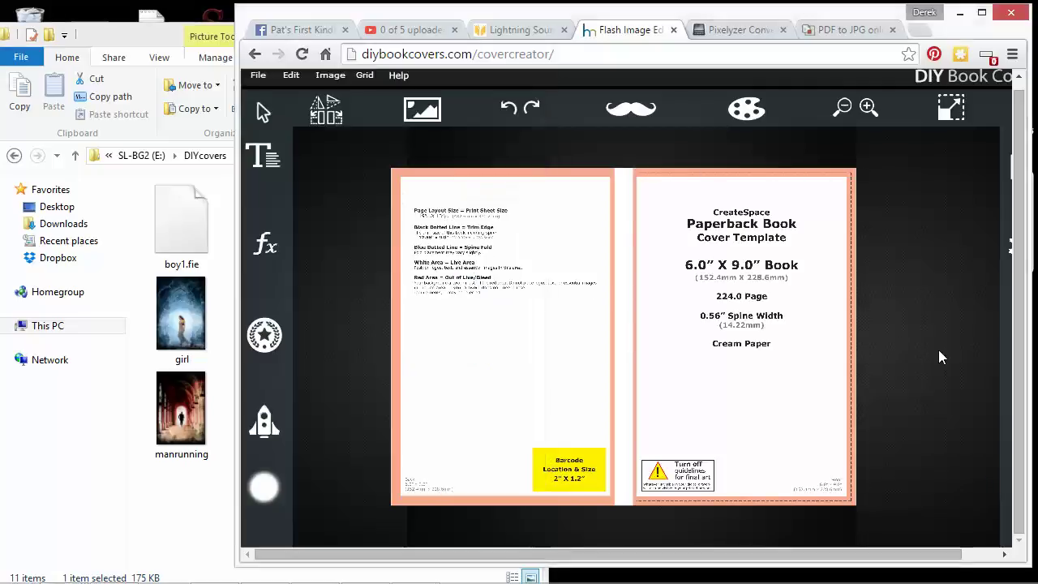
left_click(200, 311)
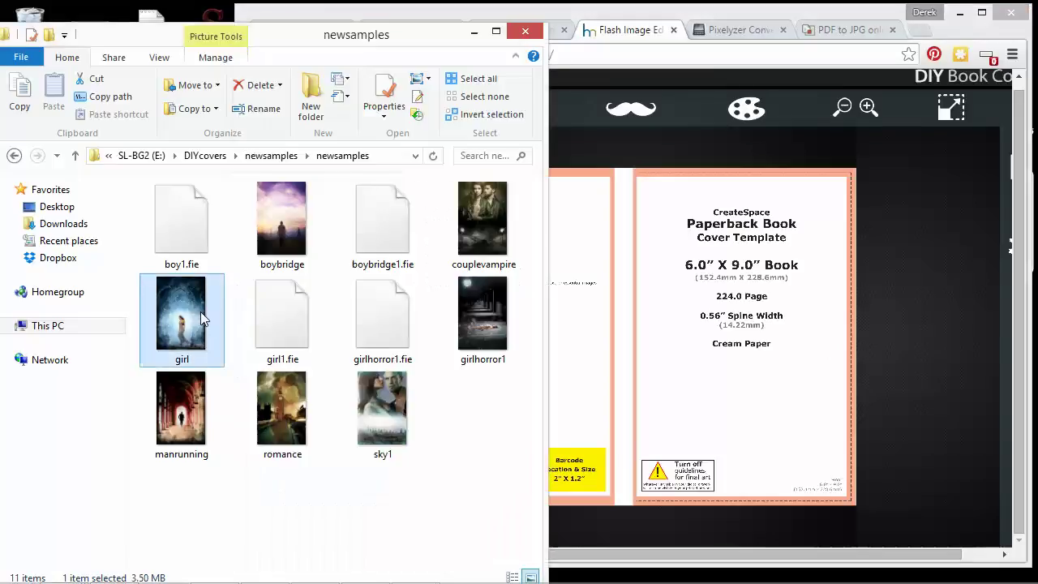
left_click(921, 301)
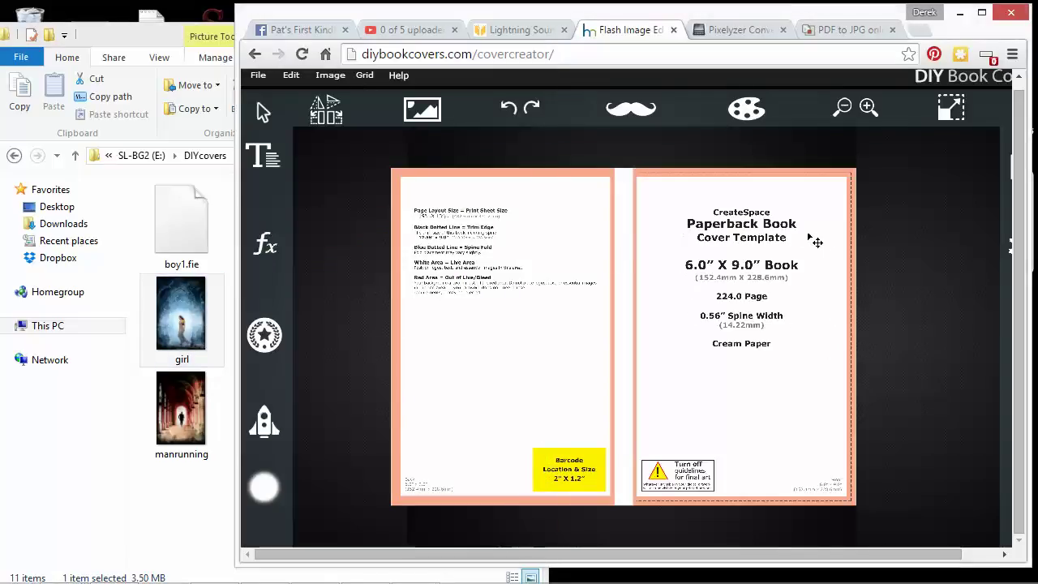
Import sample cover 3 from DIYcovers > newsamples > DIYtool1 onto the canvas.
left_click(411, 116)
left_click(430, 154)
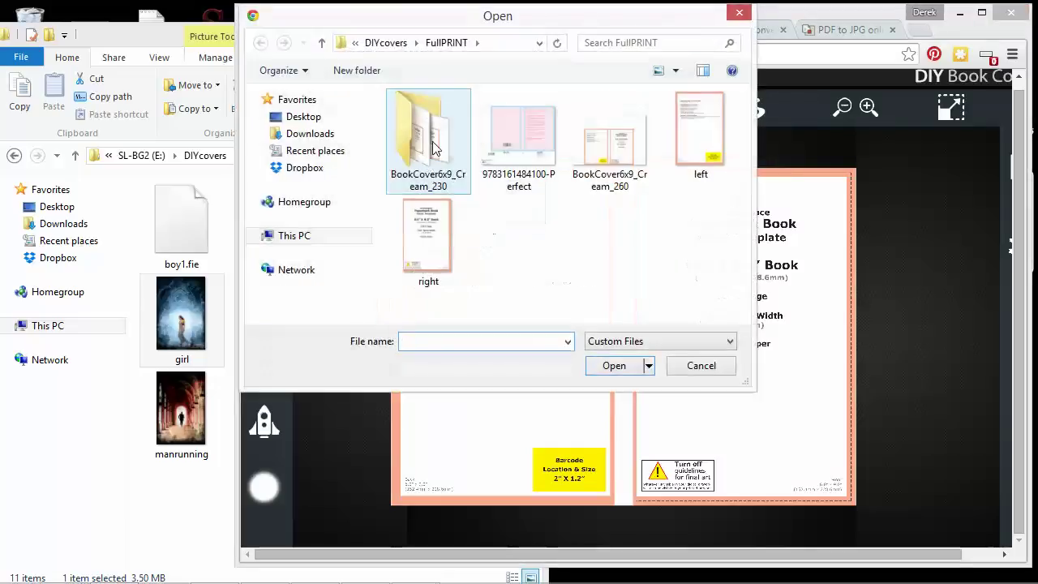
left_click(388, 42)
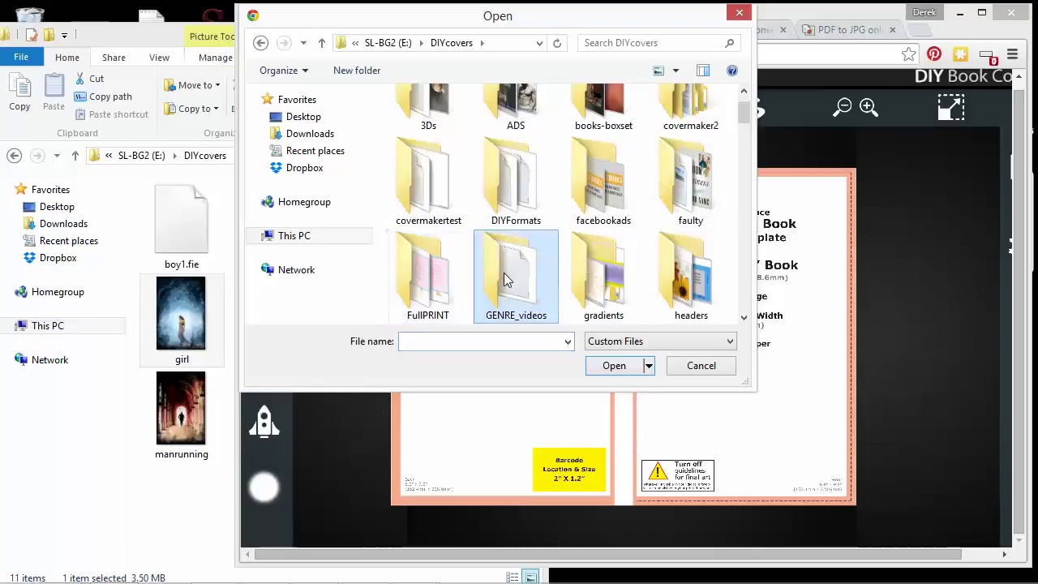
scroll(505, 280, "down", 1)
scroll(621, 271, "down", 2)
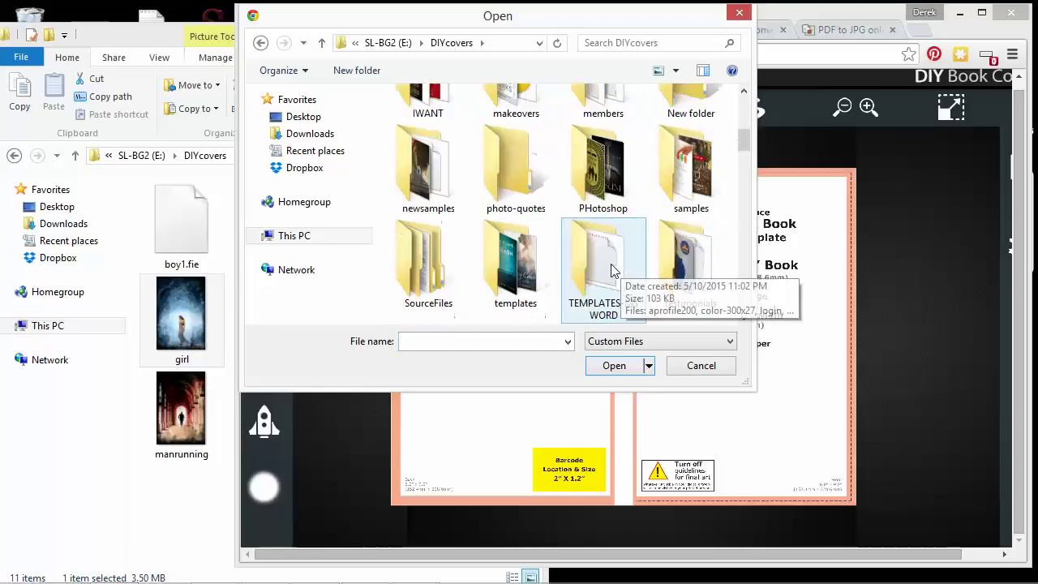
scroll(490, 272, "down", 2)
scroll(508, 275, "up", 1)
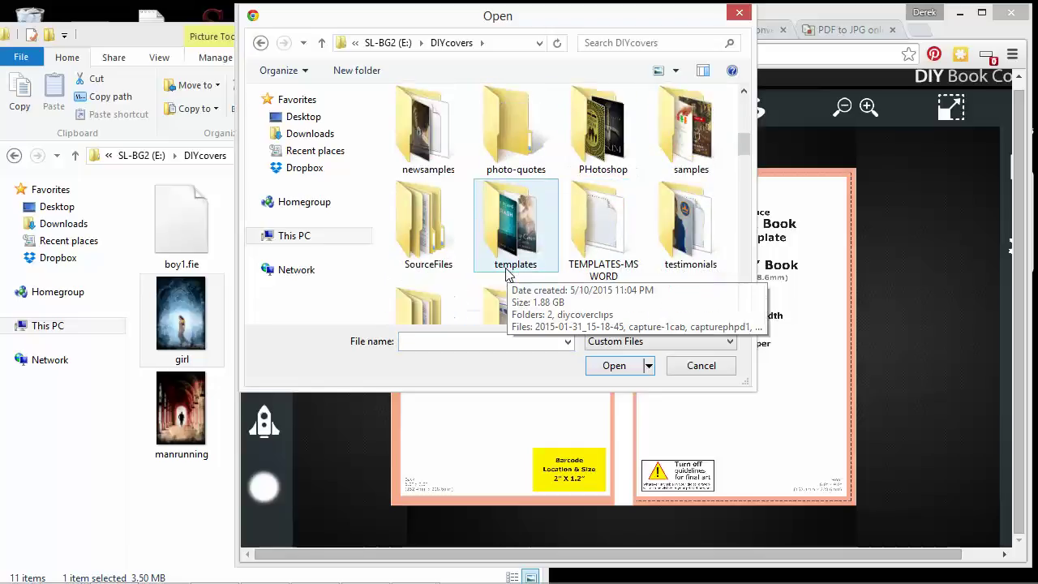
double_click(430, 172)
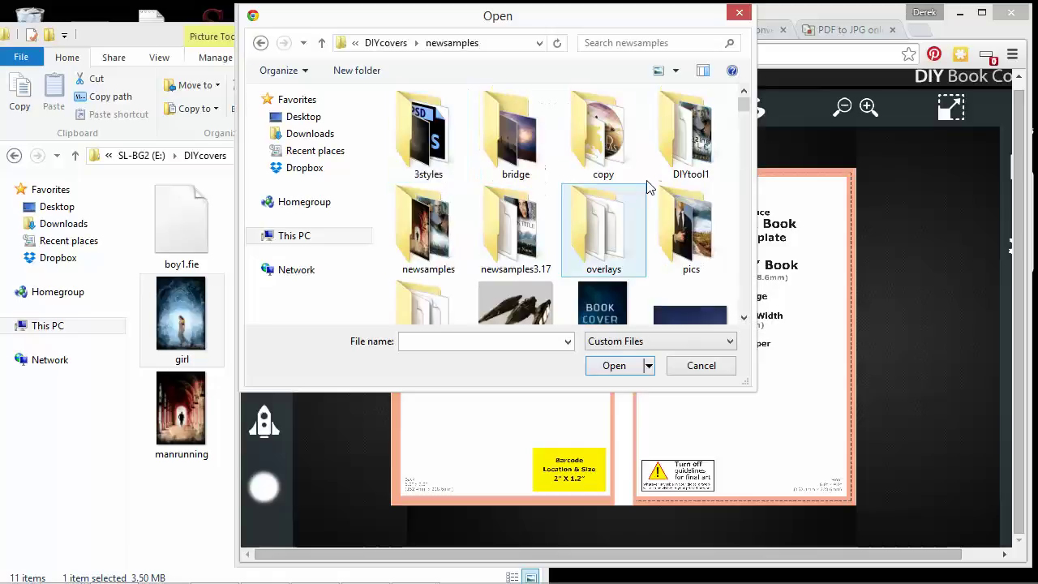
double_click(688, 130)
left_click(613, 142)
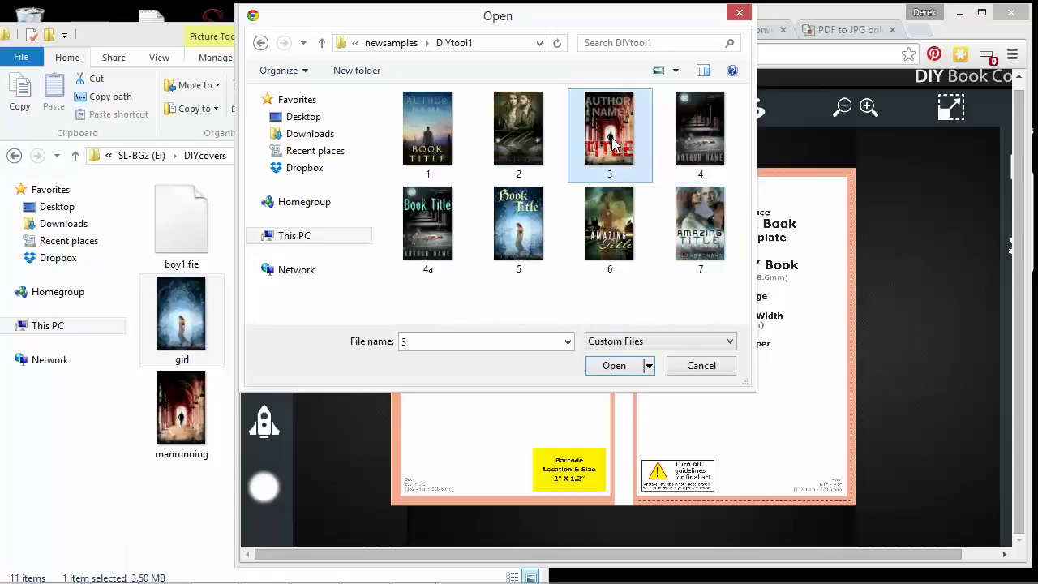
left_click(614, 365)
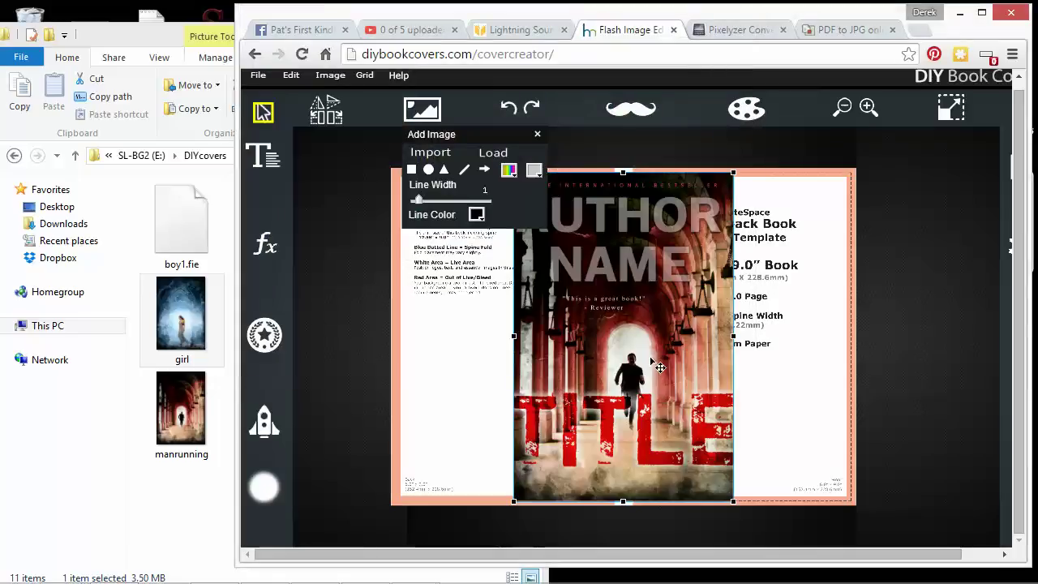
Move and enlarge the running-man cover image to fill the front-cover half.
left_click_drag(640, 368, 781, 392)
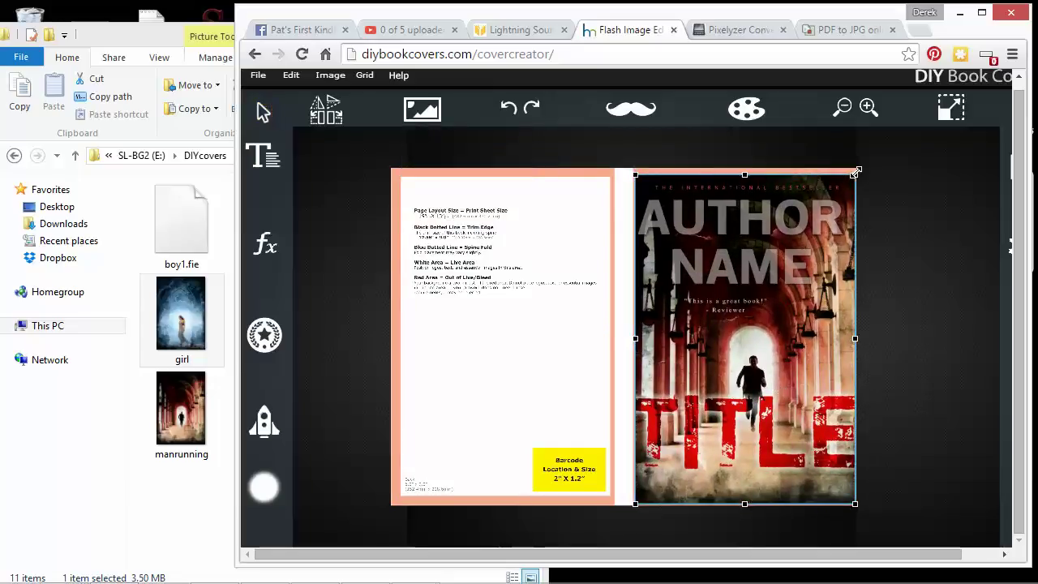
left_click_drag(858, 169, 863, 166)
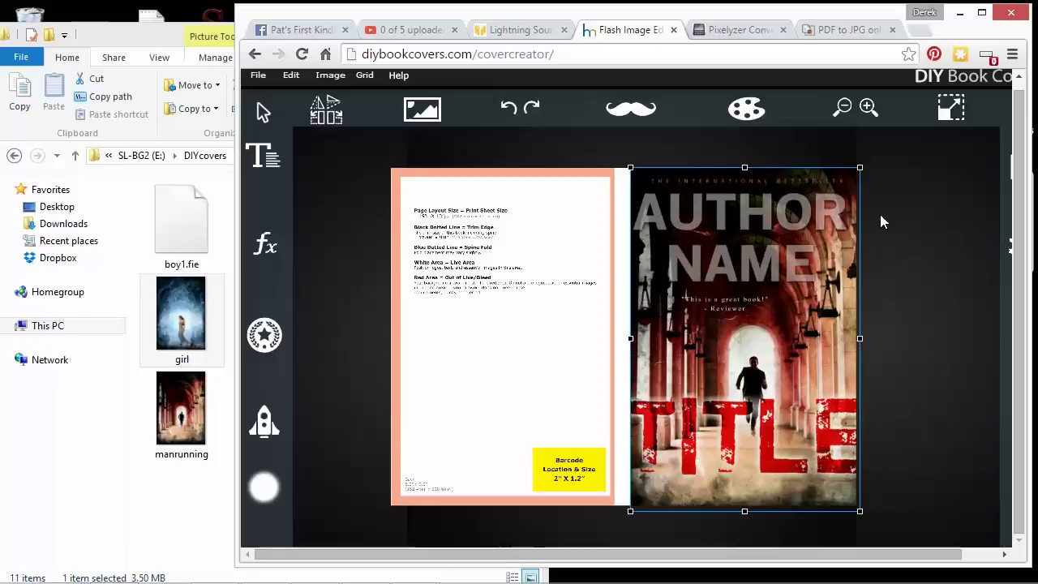
left_click(880, 214)
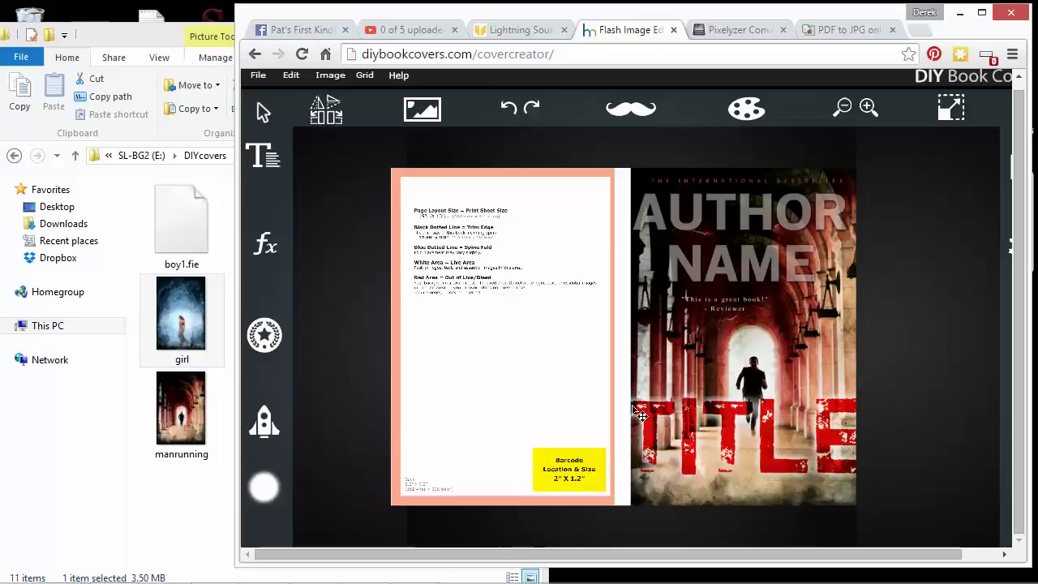
left_click_drag(644, 413, 661, 408)
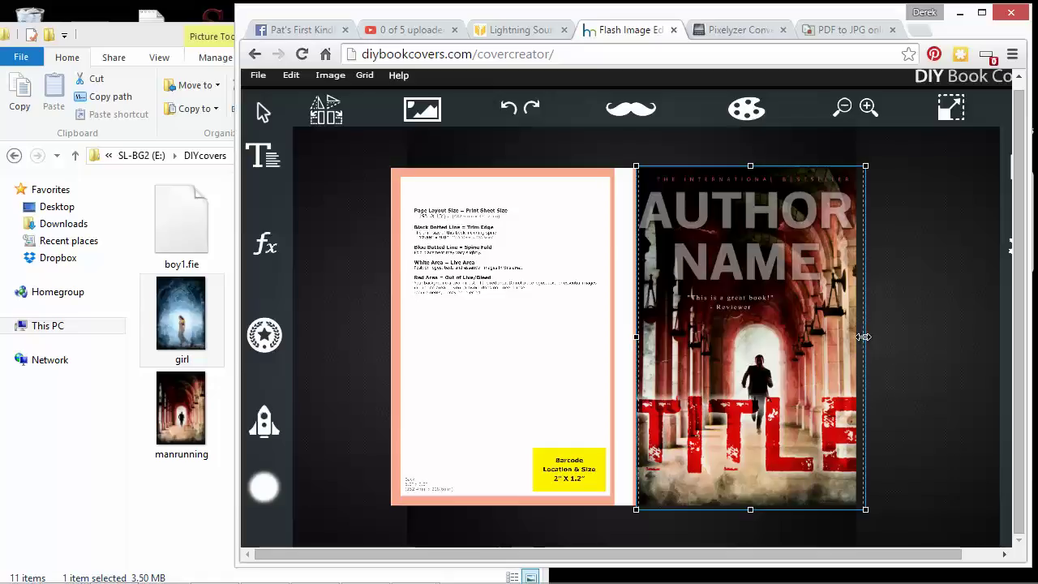
left_click_drag(863, 336, 856, 338)
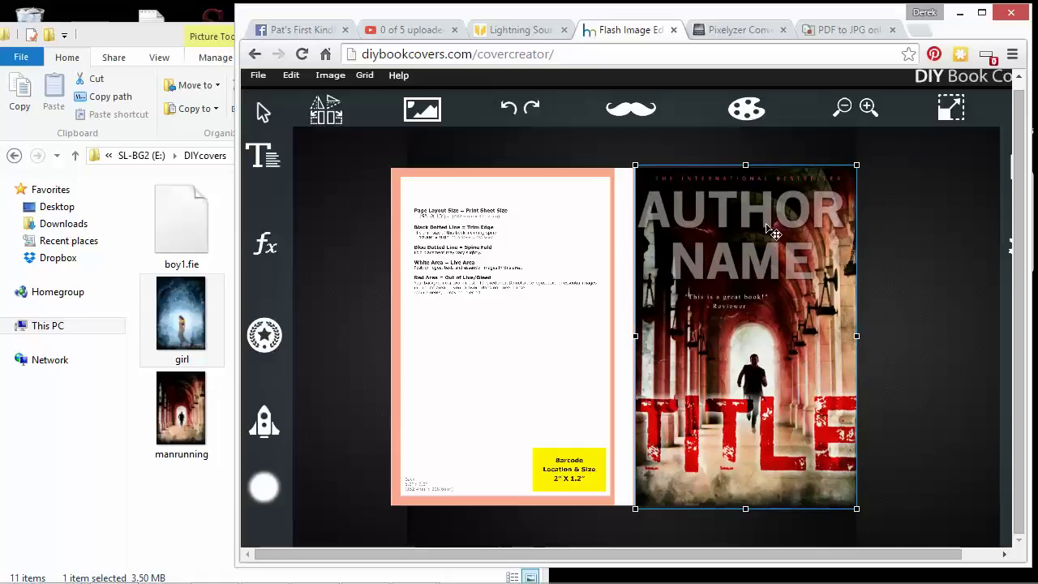
Zoom in, nudge the running-man image into alignment, then delete it from the canvas.
left_click(869, 107)
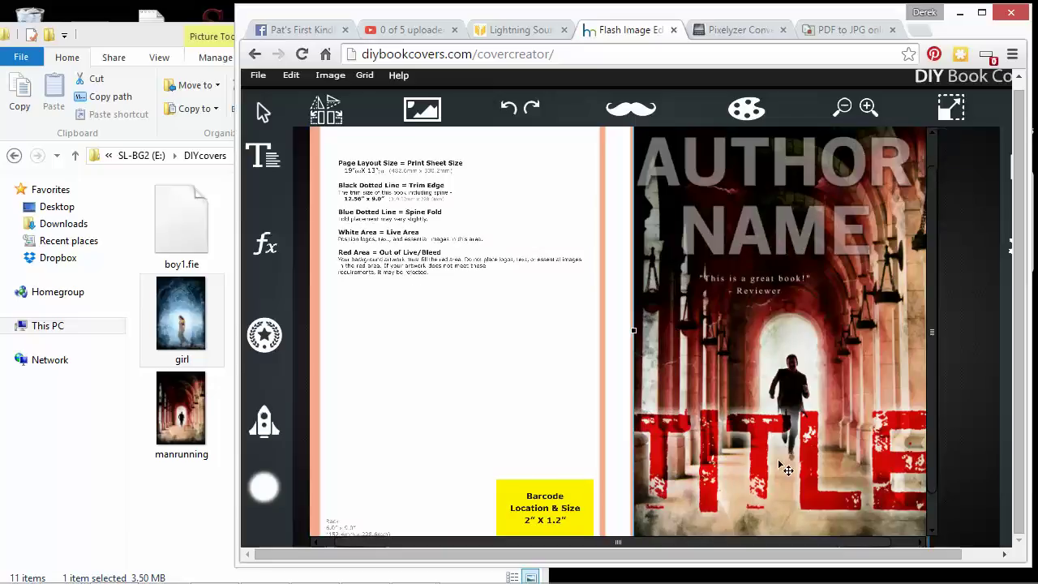
left_click_drag(779, 557, 883, 546)
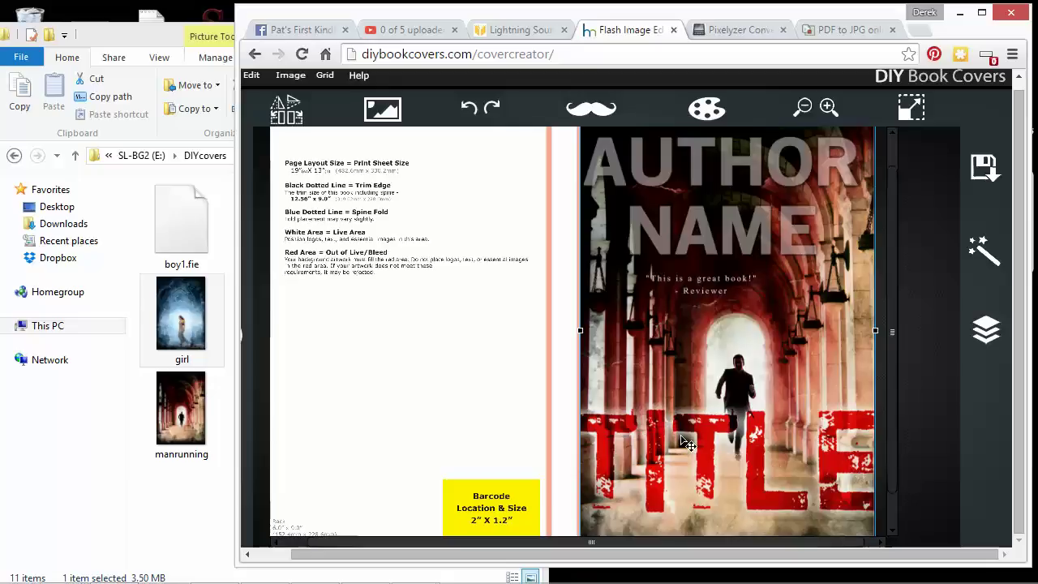
key("Right")
key("Right")
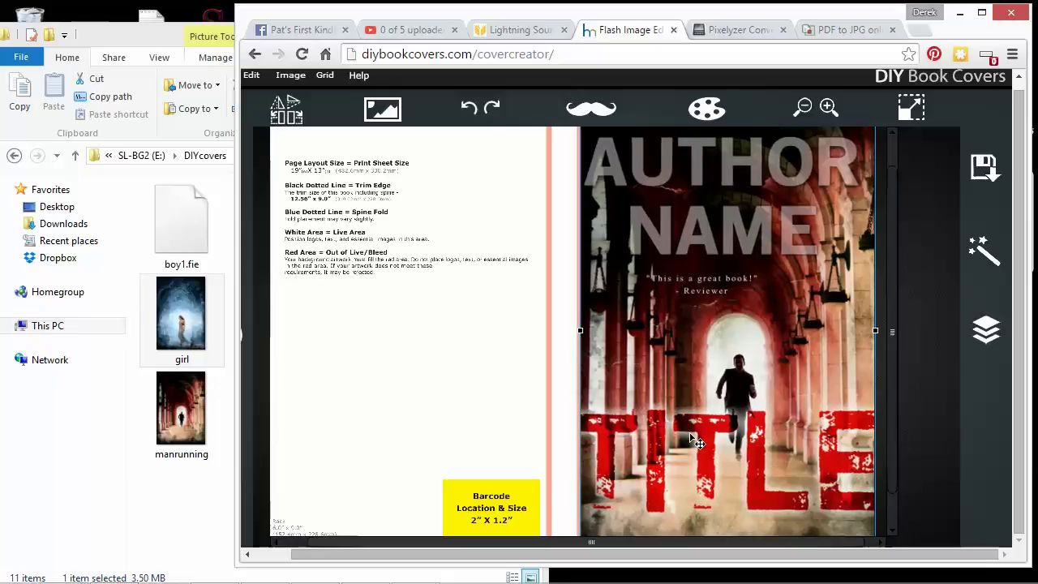
key("Right")
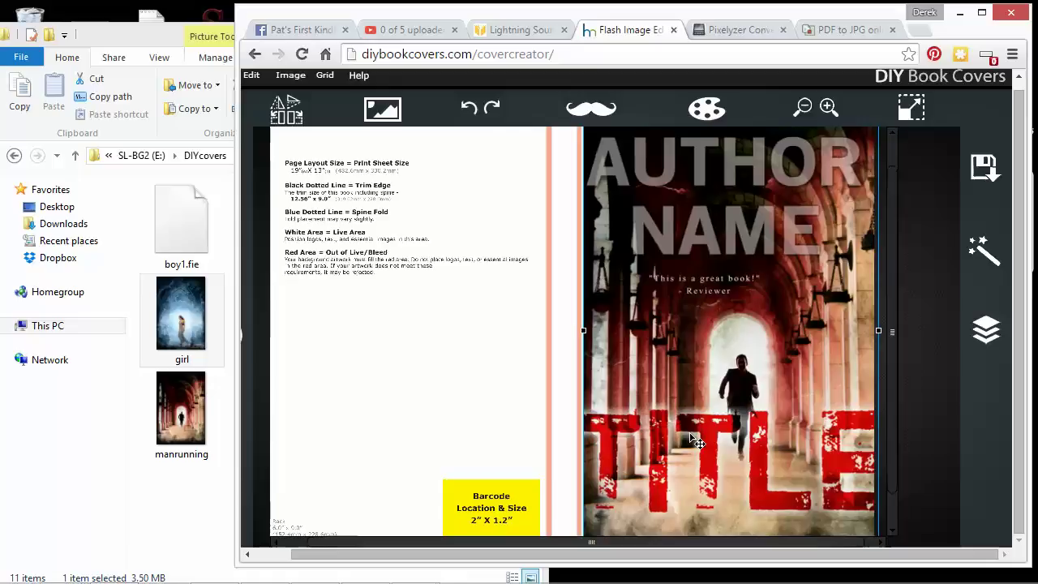
key("Left")
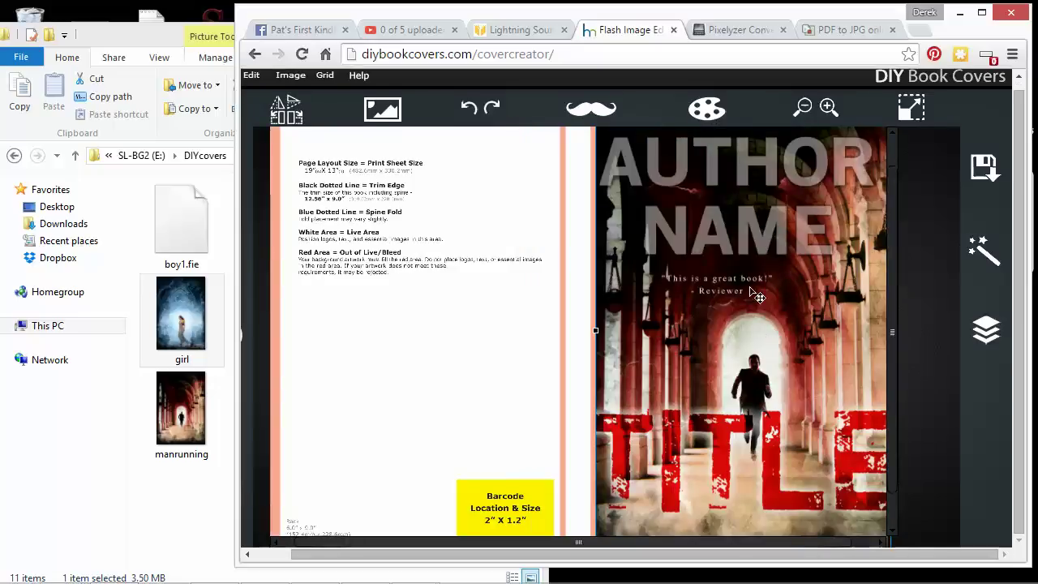
key("Delete")
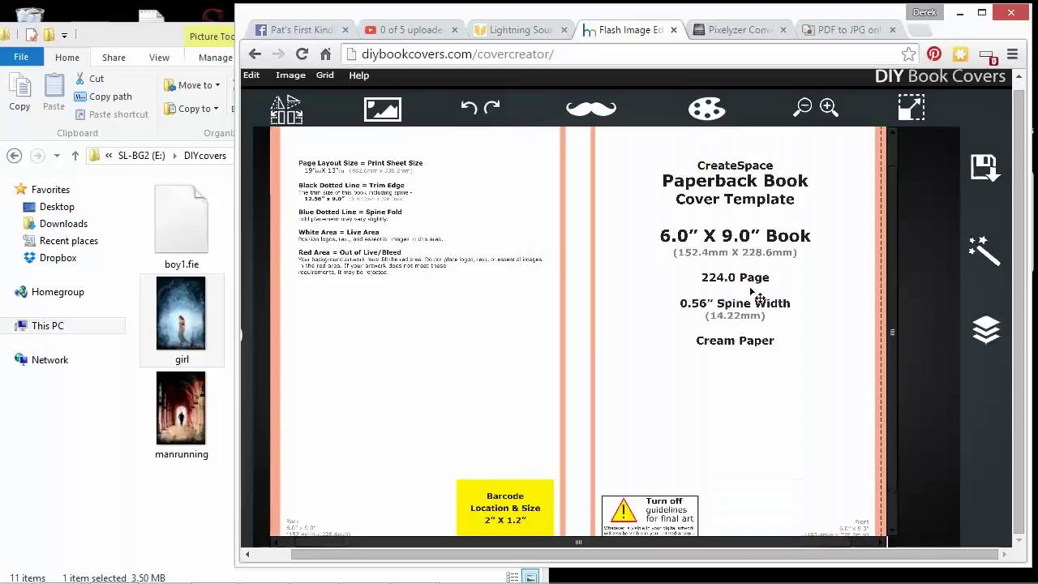
left_click(384, 123)
left_click(389, 154)
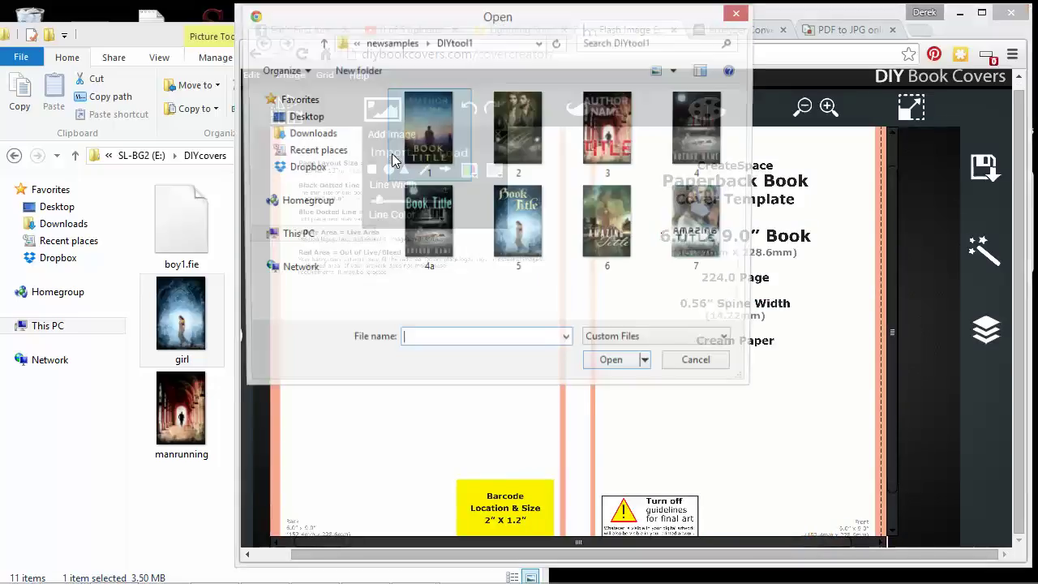
left_click(439, 165)
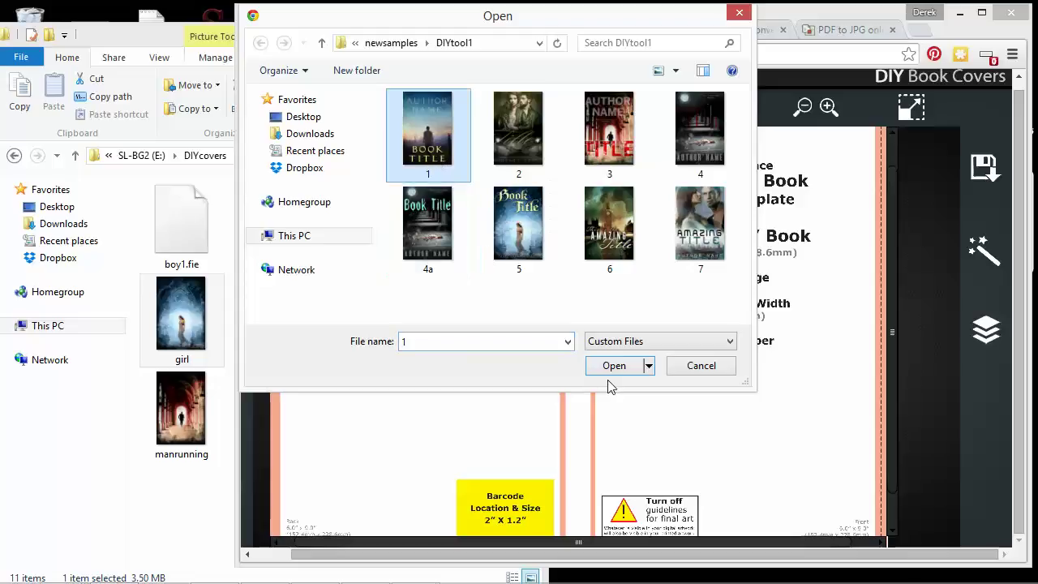
left_click(619, 366)
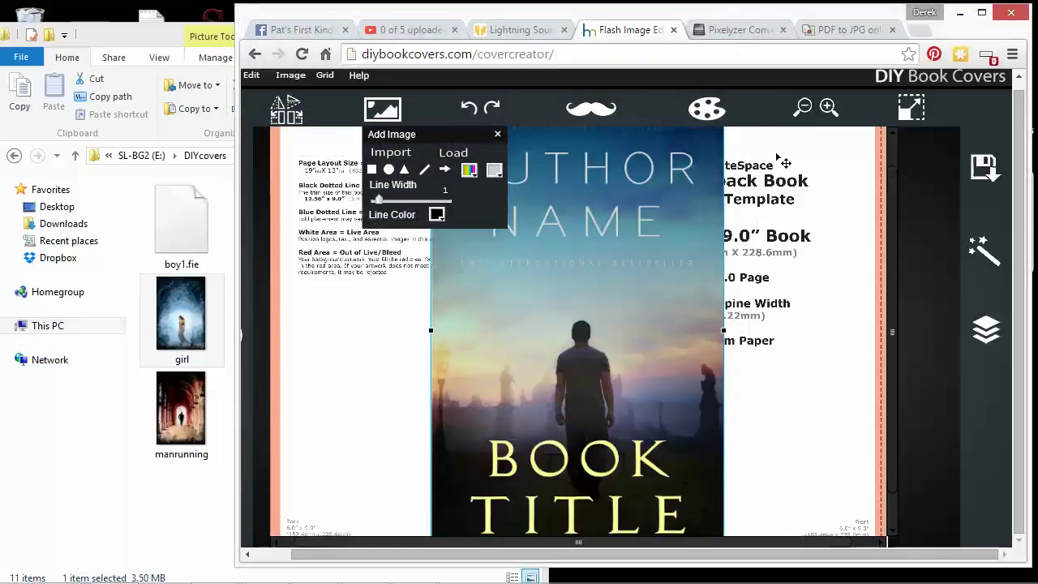
left_click(804, 107)
left_click(804, 107)
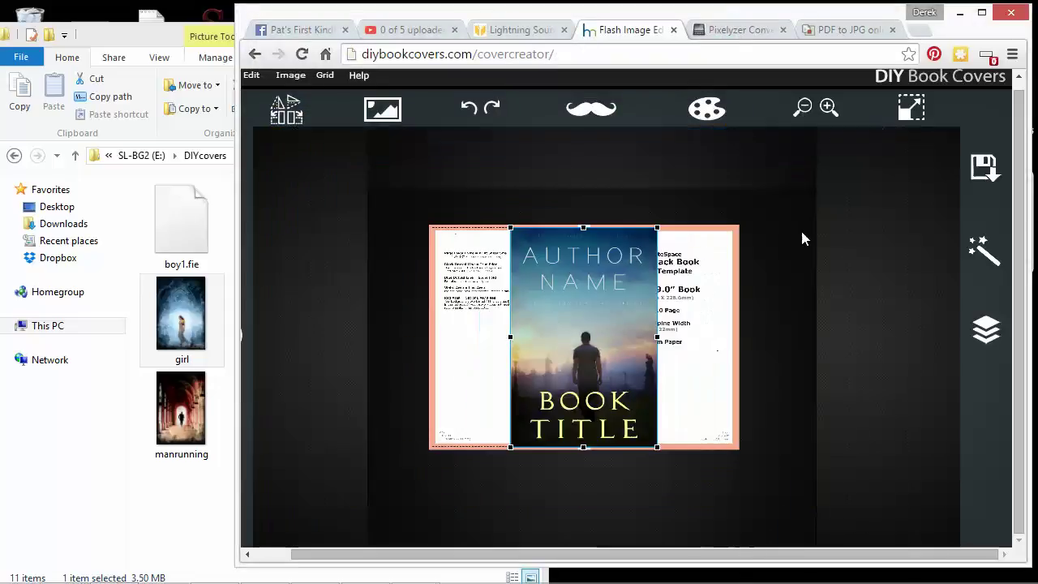
left_click(828, 107)
left_click(829, 107)
left_click(804, 107)
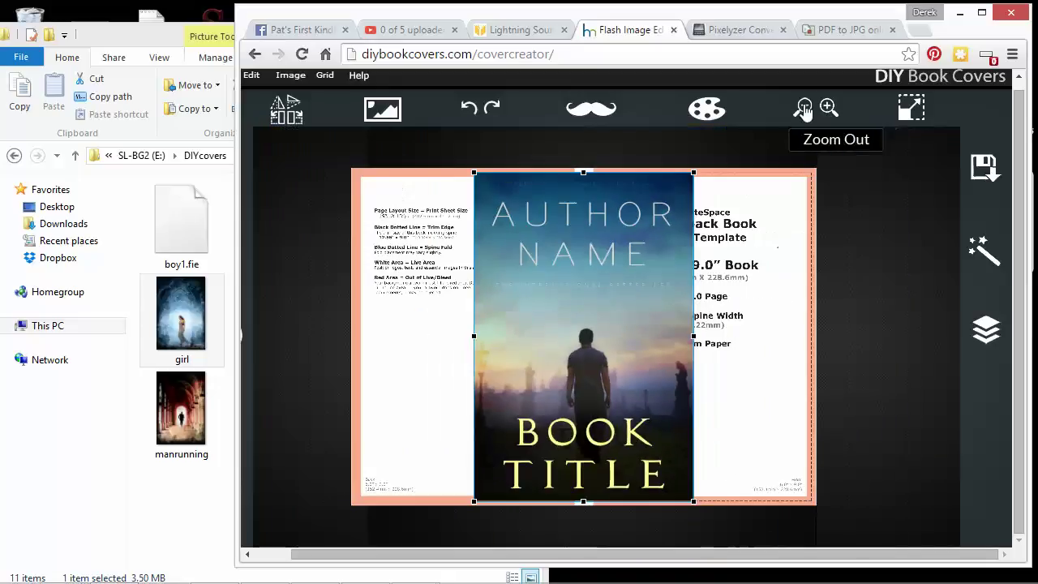
left_click(829, 250)
left_click_drag(622, 296, 747, 292)
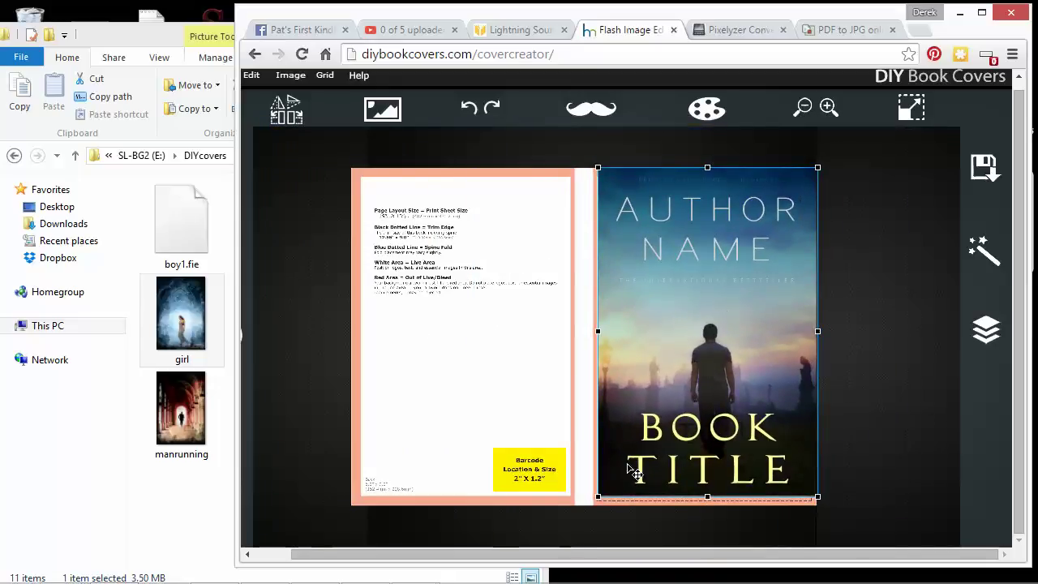
left_click_drag(598, 497, 591, 504)
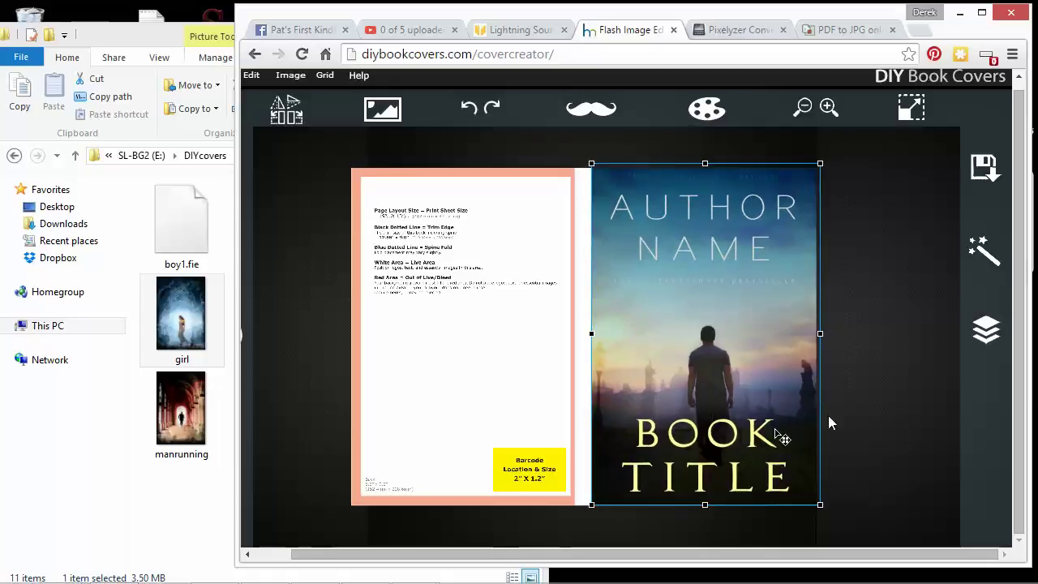
left_click(865, 391)
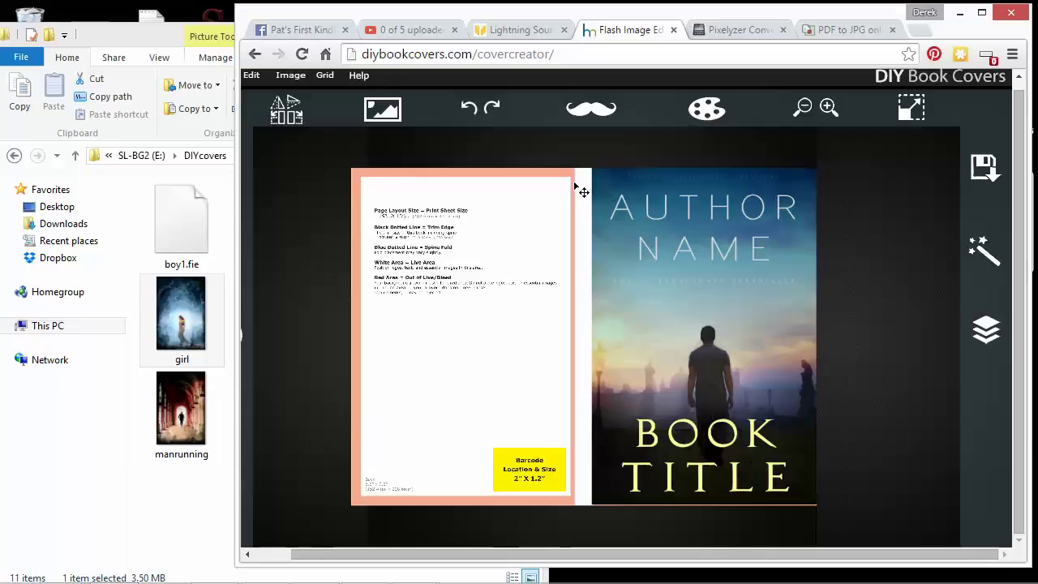
left_click(641, 201)
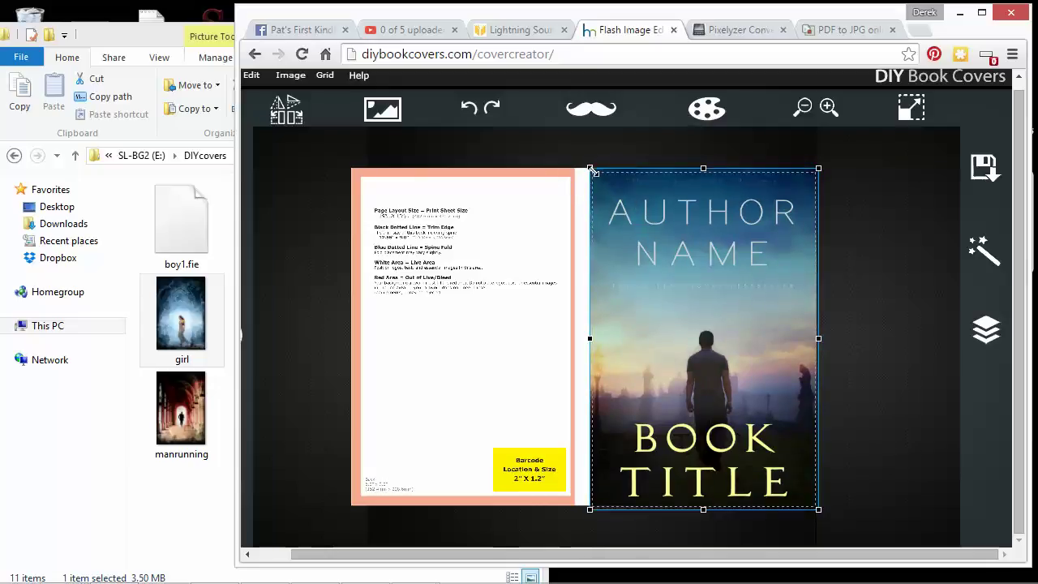
left_click_drag(592, 170, 598, 177)
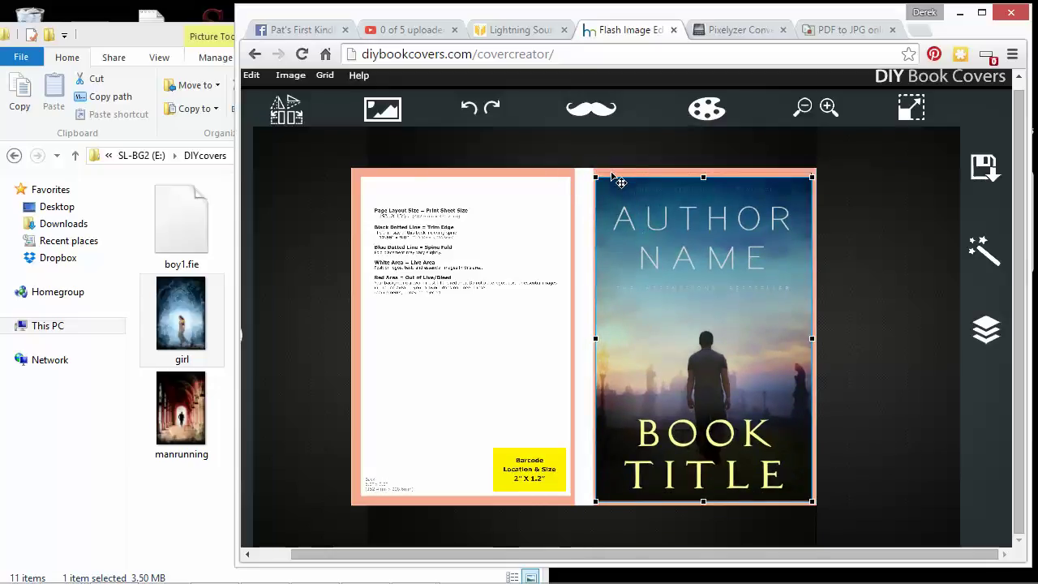
left_click(840, 278)
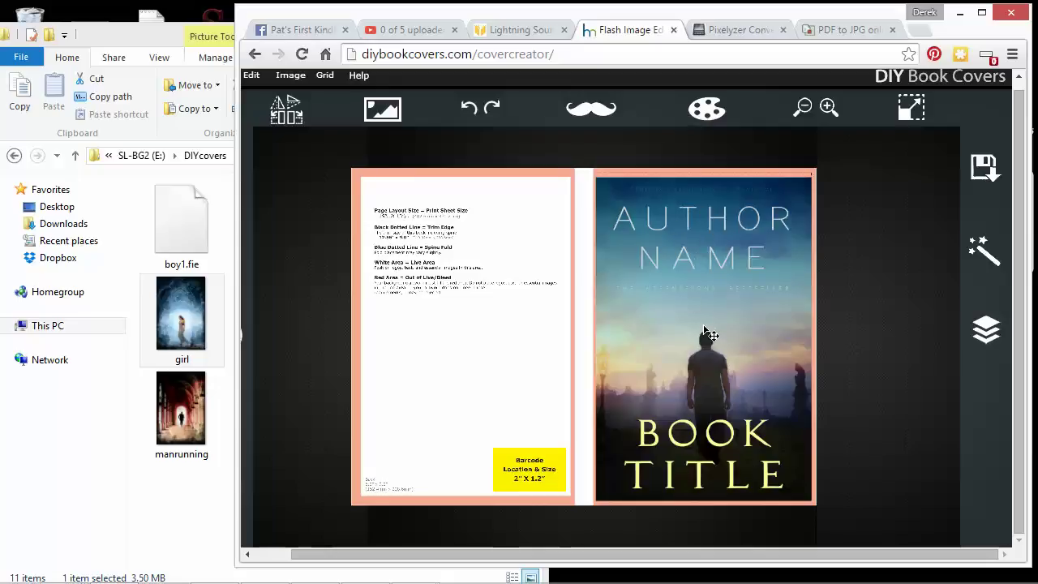
left_click_drag(720, 336, 507, 343)
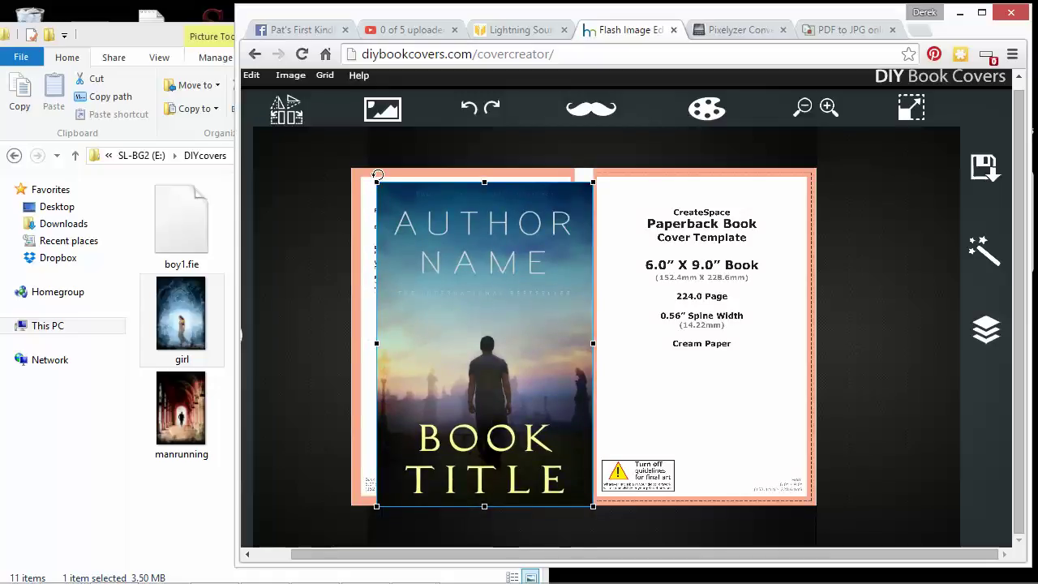
left_click_drag(376, 183, 366, 162)
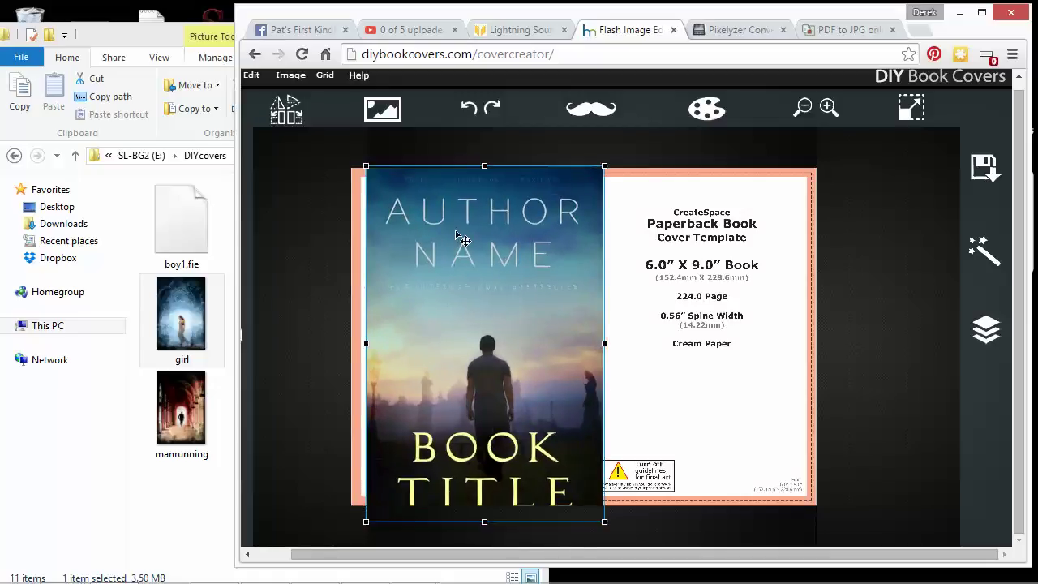
left_click_drag(464, 241, 501, 244)
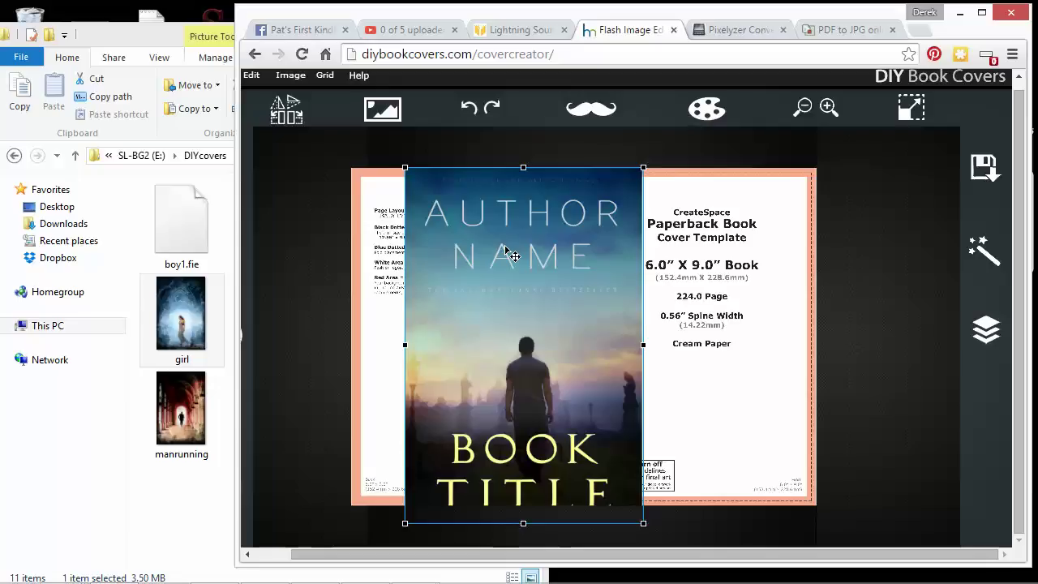
key("Delete")
Draw a gray rectangle over the back-cover page and move it up to the page top.
left_click(383, 109)
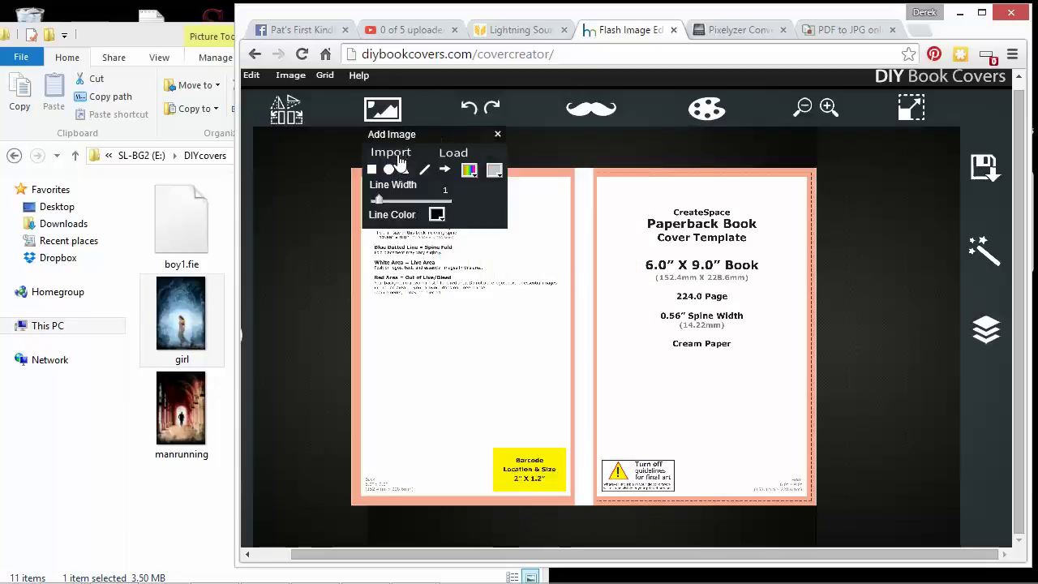
left_click(372, 170)
left_click_drag(355, 180, 596, 535)
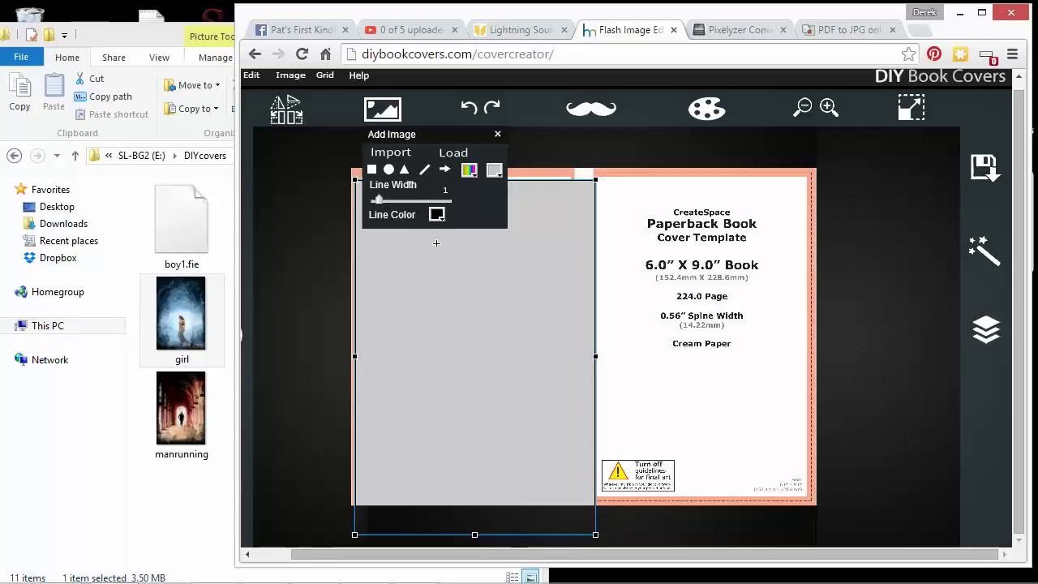
left_click_drag(480, 338, 478, 324)
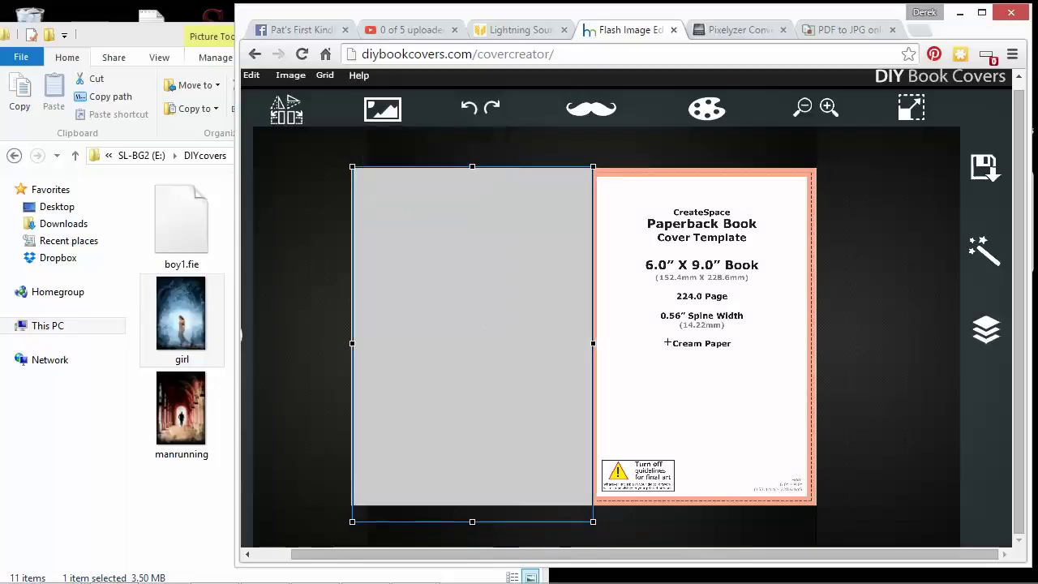
left_click(866, 349)
left_click_drag(510, 320, 511, 316)
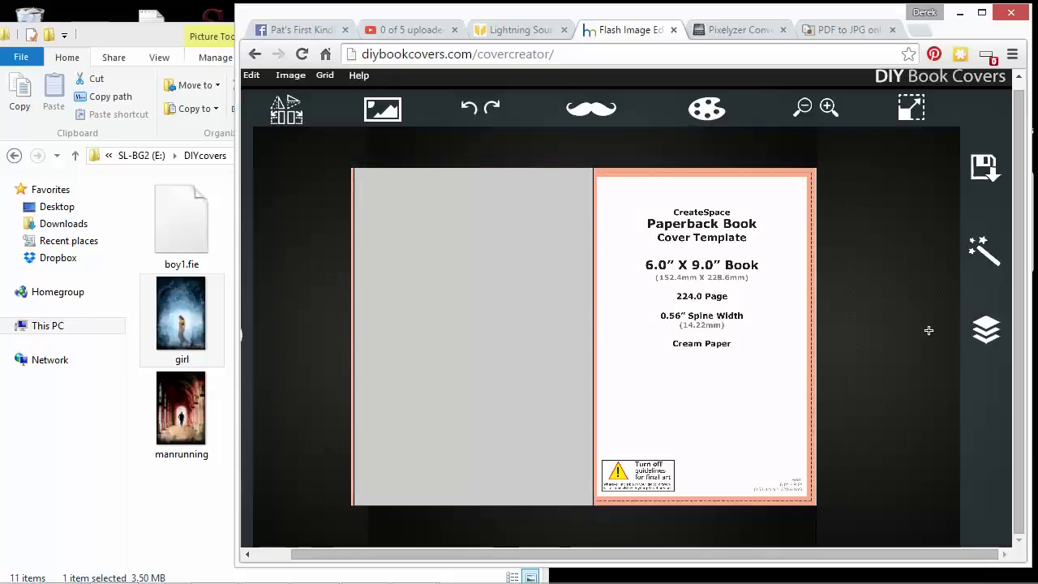
Widen and shift the gray rectangle so it covers the back-cover page edges.
left_click(980, 346)
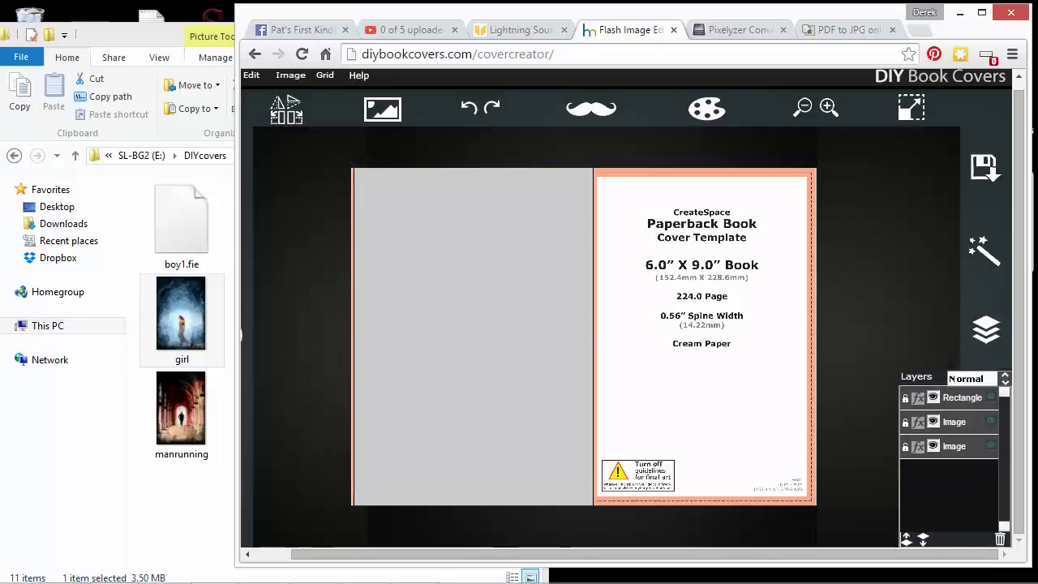
left_click(753, 296)
left_click(511, 259)
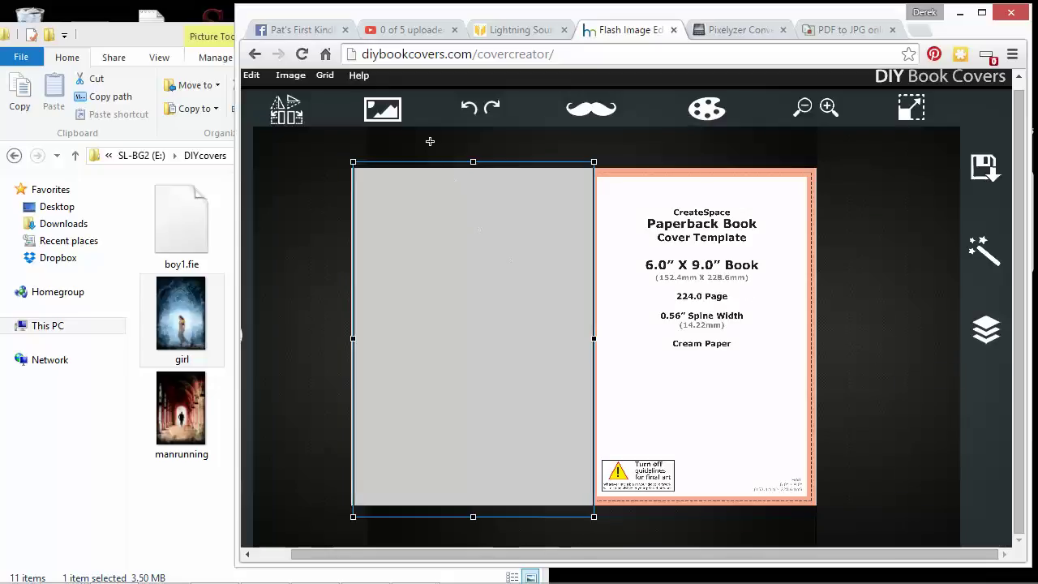
left_click(388, 148)
left_click(369, 188)
left_click_drag(350, 341, 347, 341)
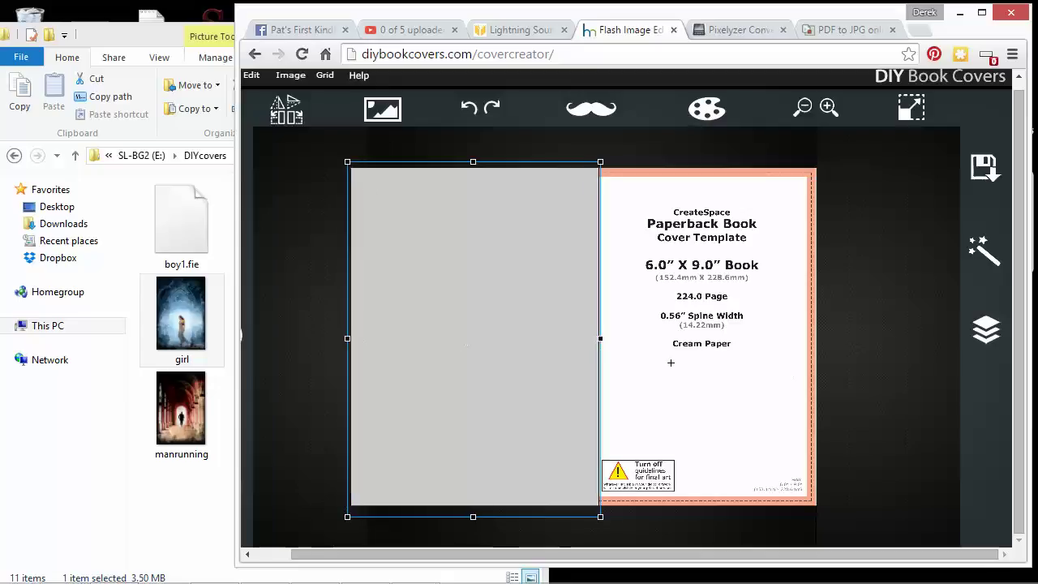
mouse_move(574, 353)
left_mouse_down()
mouse_move(552, 348)
mouse_move(567, 351)
left_mouse_up()
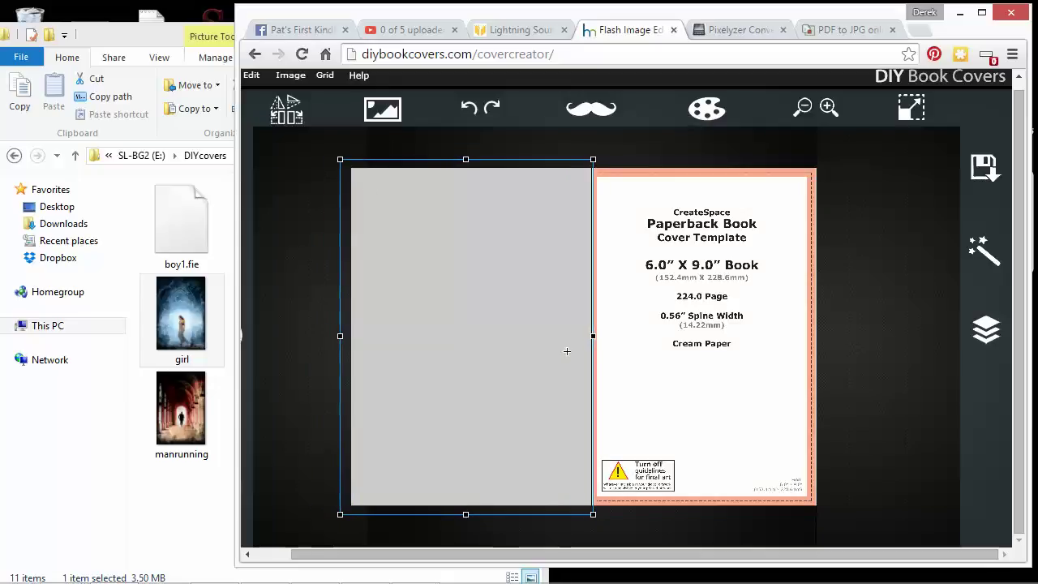
left_click(827, 350)
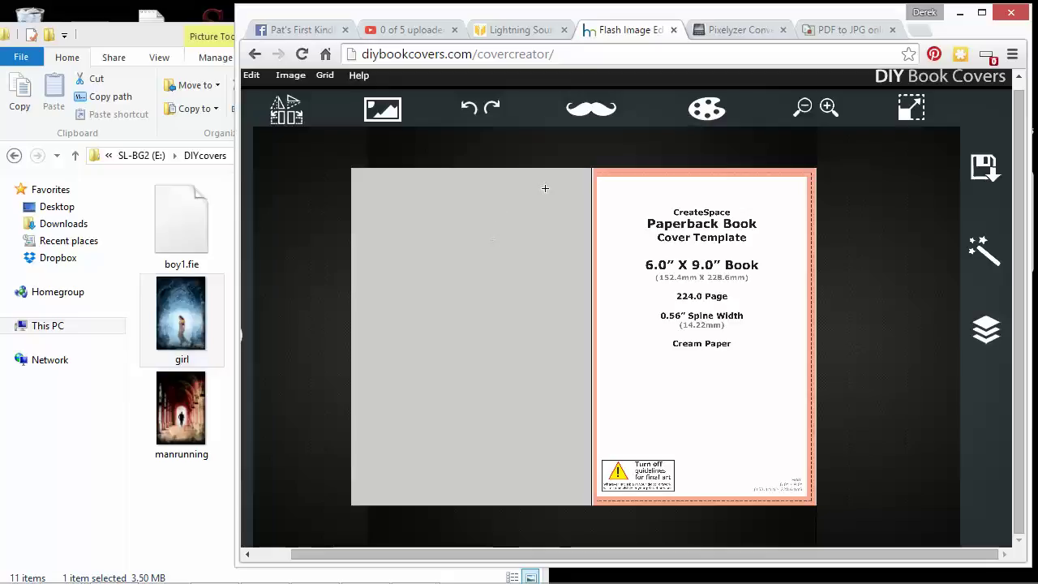
left_click(227, 301)
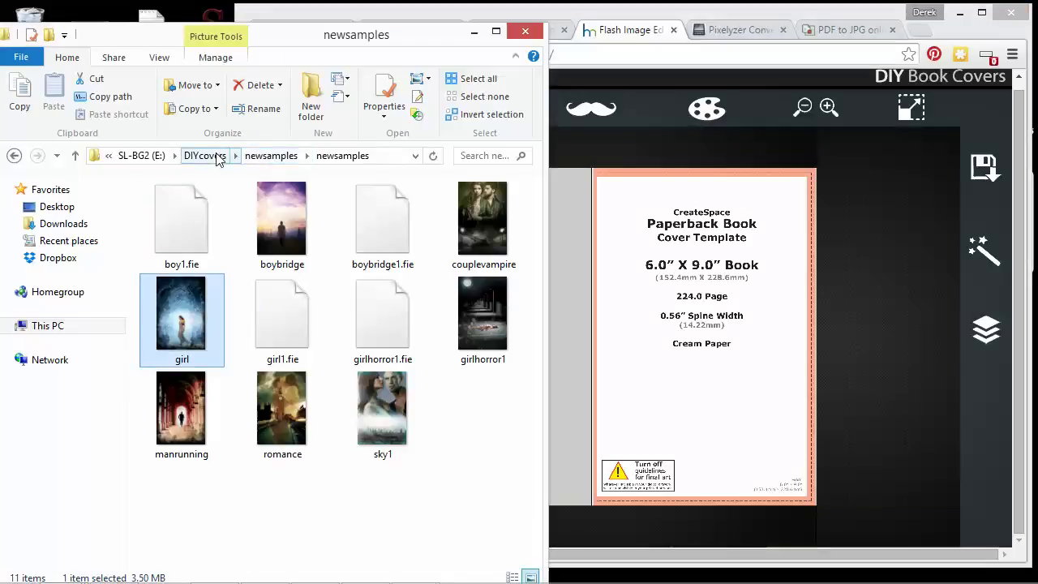
left_click(269, 155)
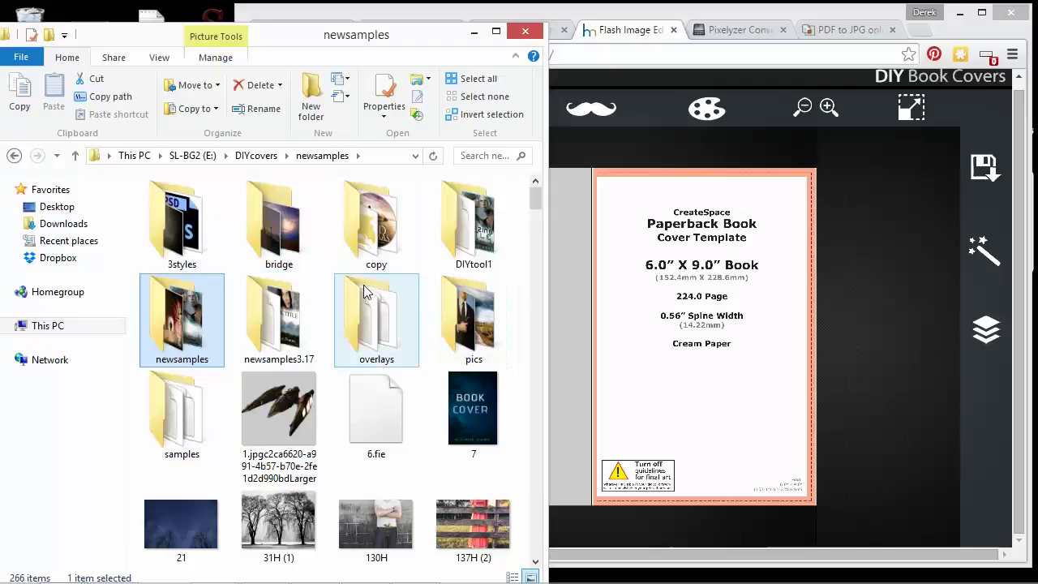
left_click(254, 307)
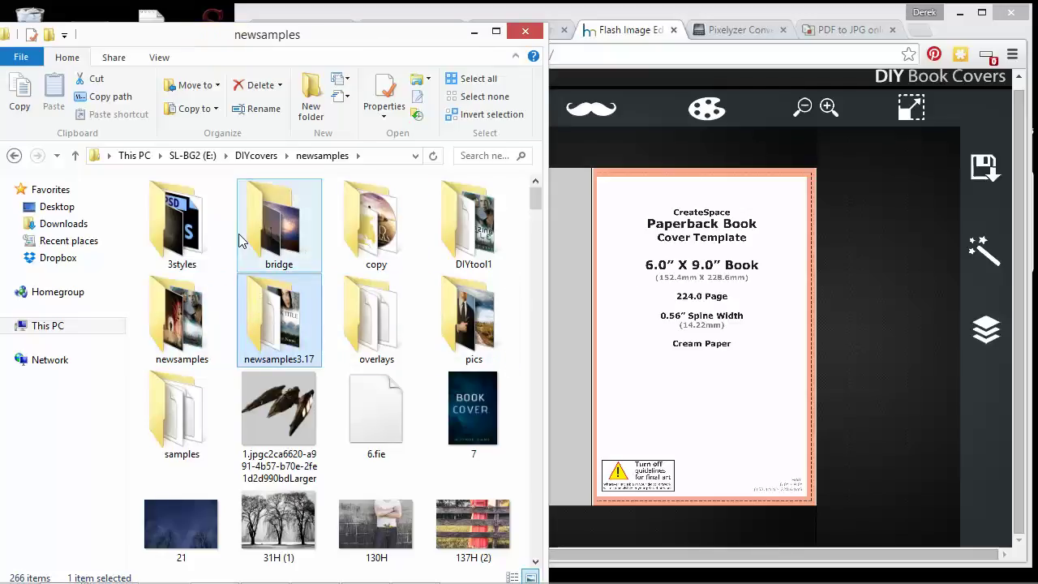
left_click(257, 156)
double_click(193, 322)
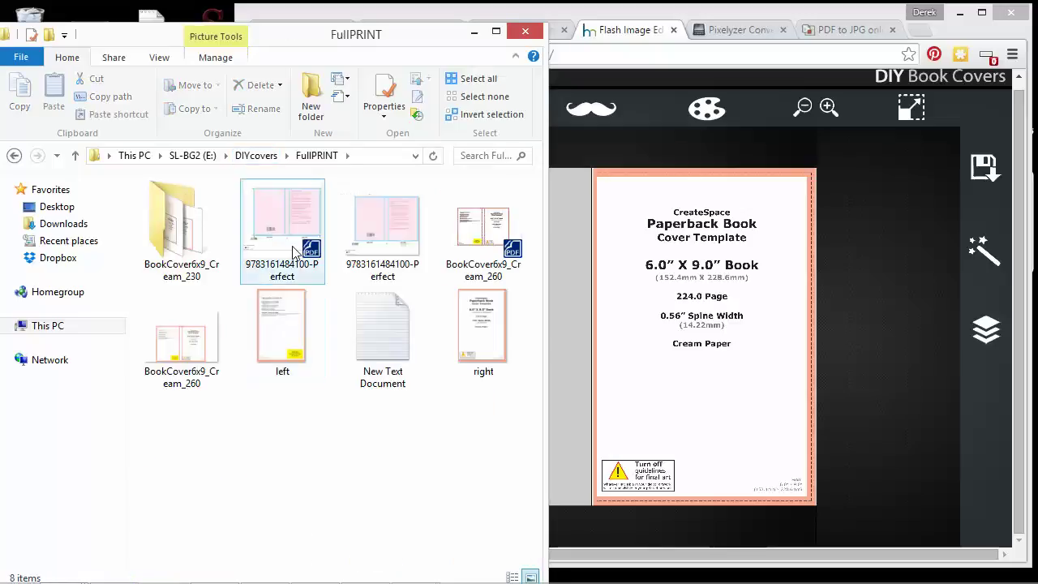
double_click(369, 252)
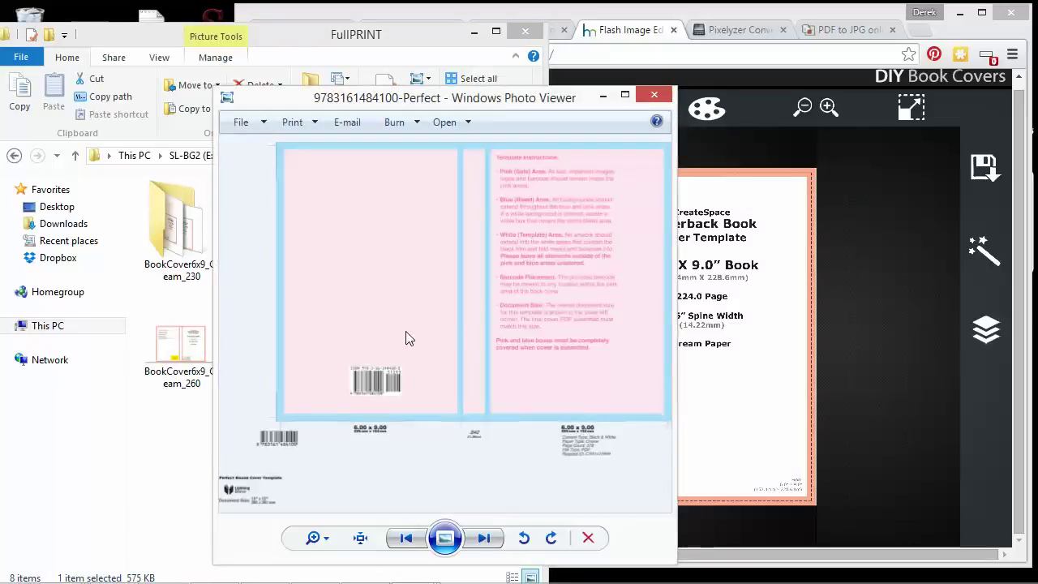
left_click(603, 96)
left_click(295, 242)
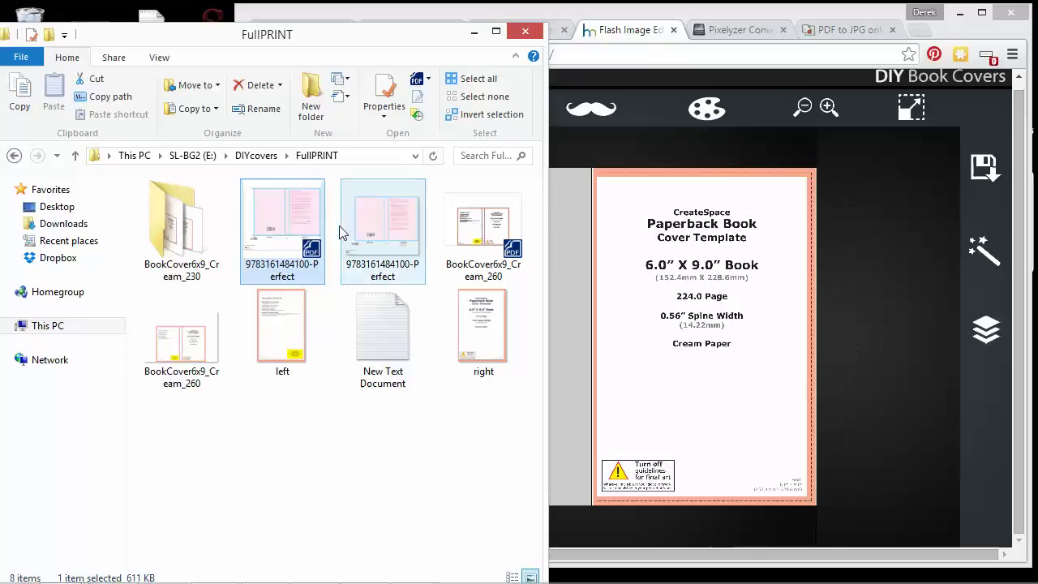
double_click(265, 244)
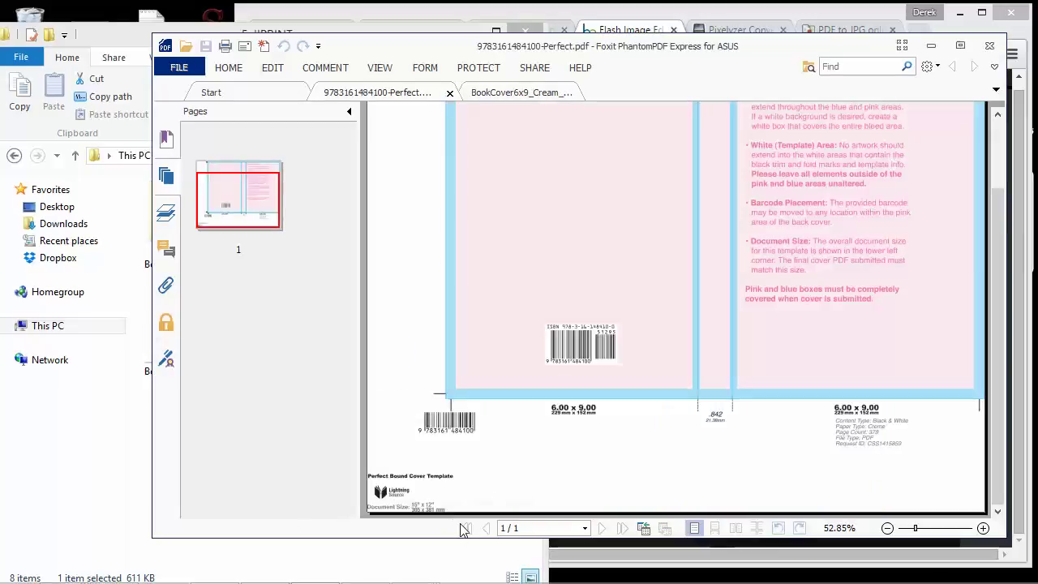
left_click(941, 47)
left_click(846, 29)
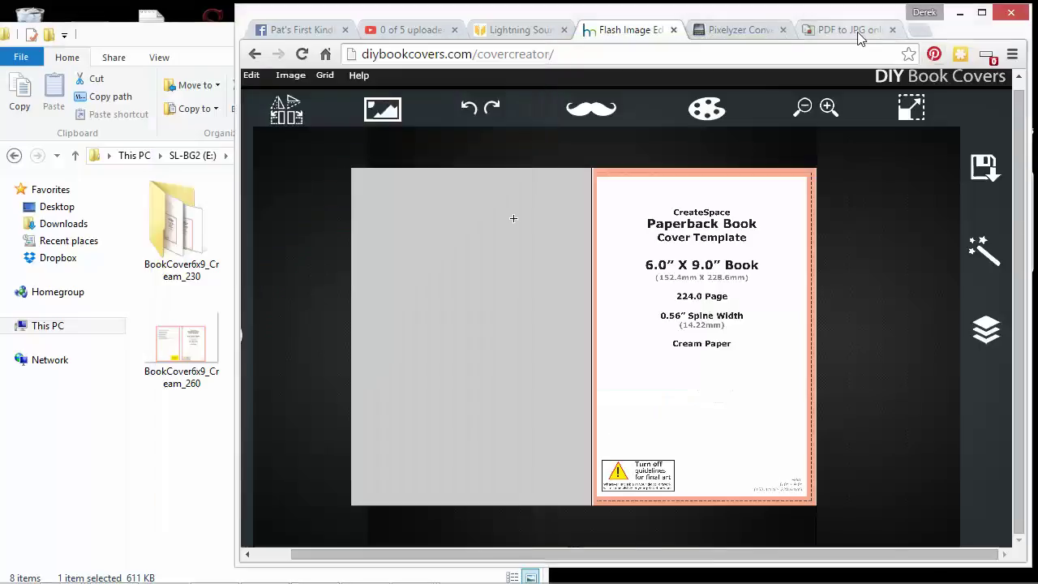
left_click(757, 32)
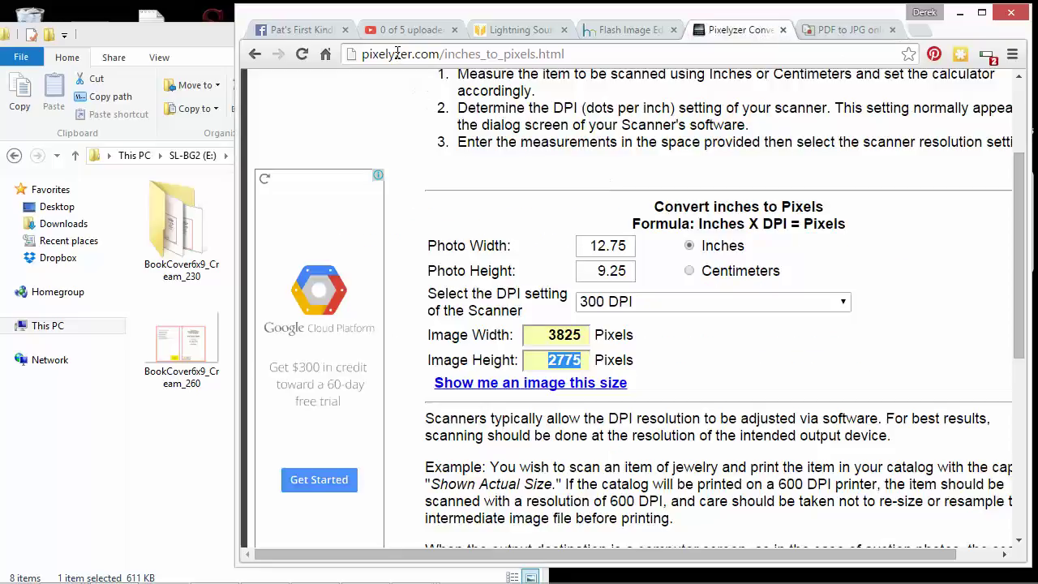
Enter width 15 and height 12 inches in Pixelyzer, yielding 4500 × 3600 pixels.
left_click_drag(592, 245, 665, 247)
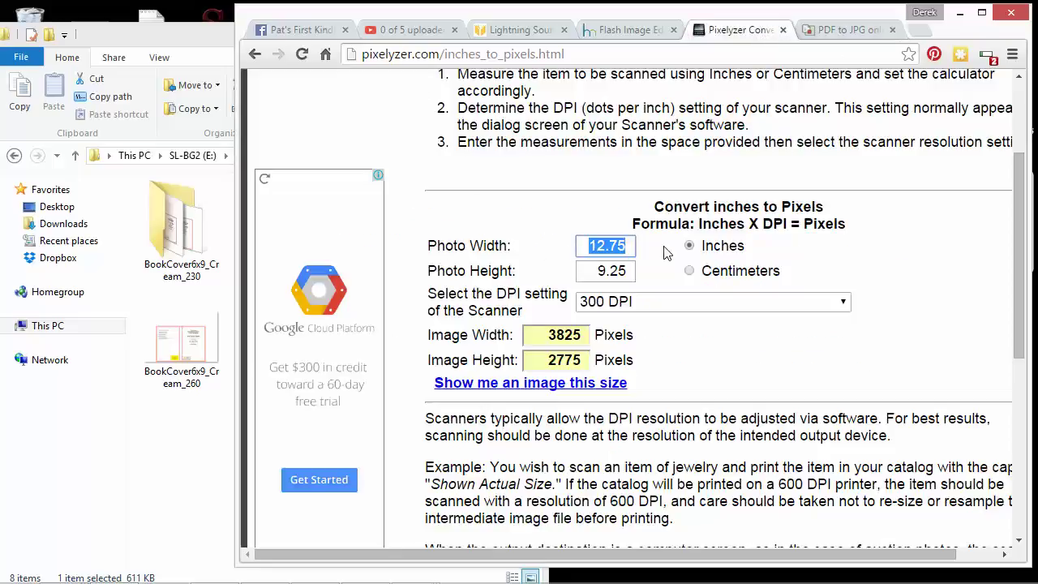
type("15")
key("Tab")
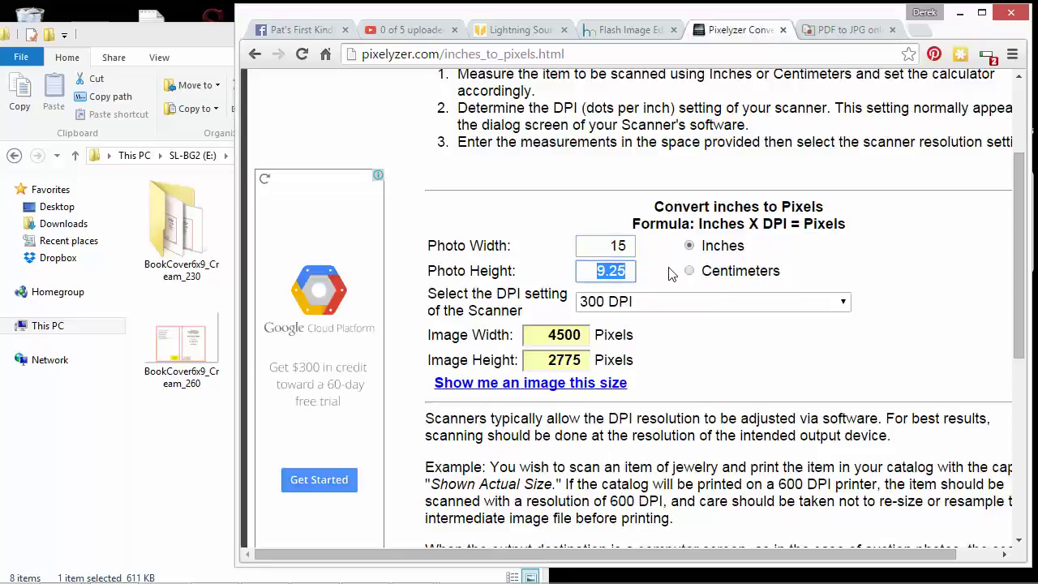
type("12")
left_click(612, 337)
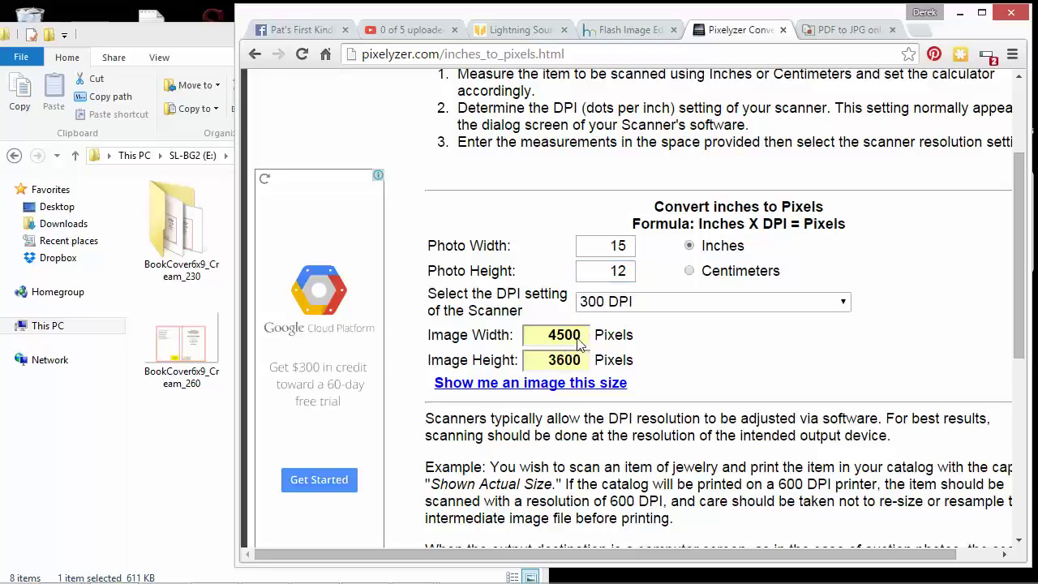
left_click_drag(547, 340, 612, 331)
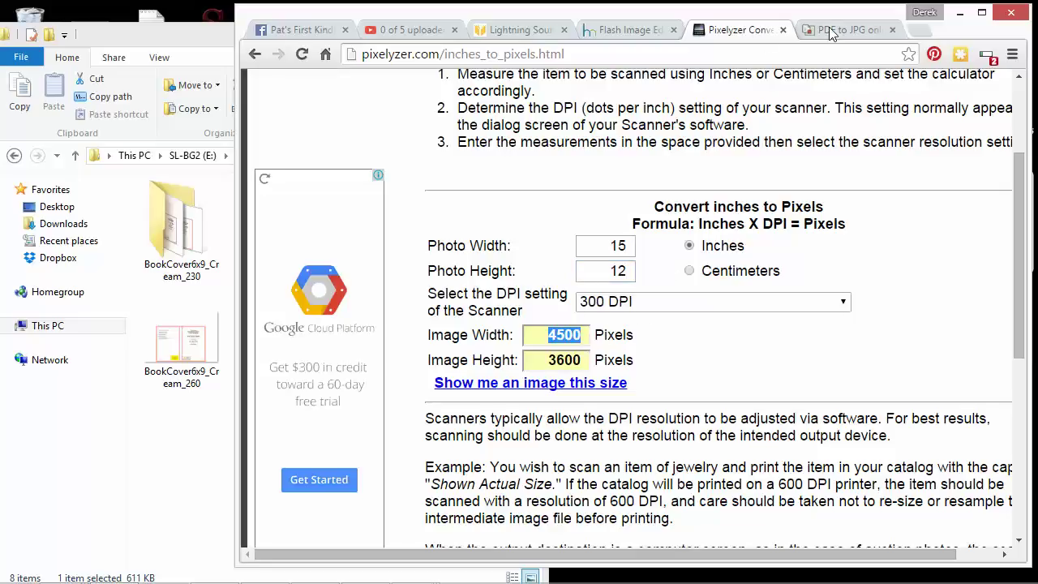
left_click(628, 30)
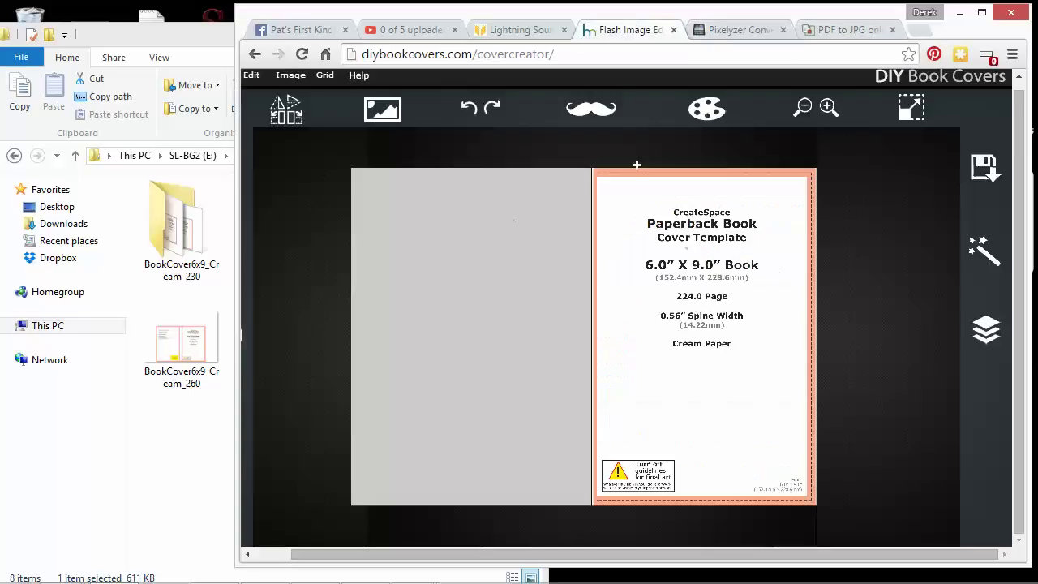
left_click(912, 107)
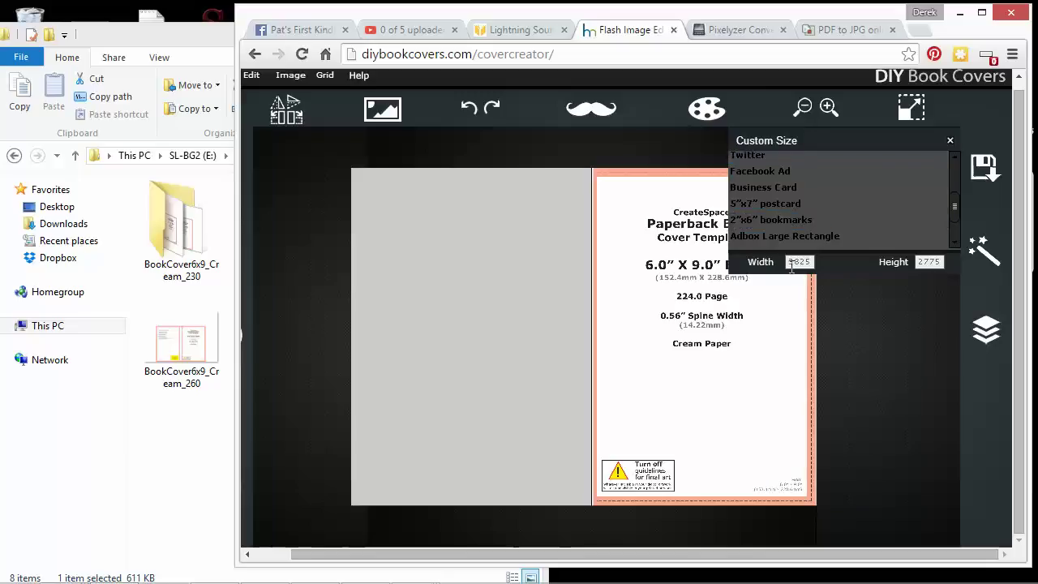
left_click_drag(791, 266, 835, 265)
type("4500")
left_click_drag(921, 261, 973, 275)
type("3600")
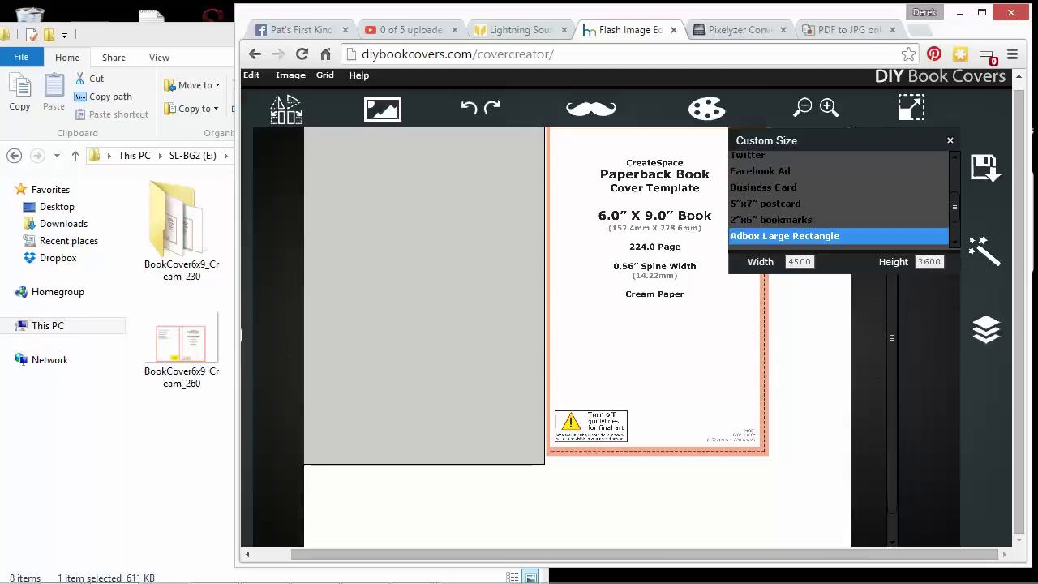
left_click(801, 106)
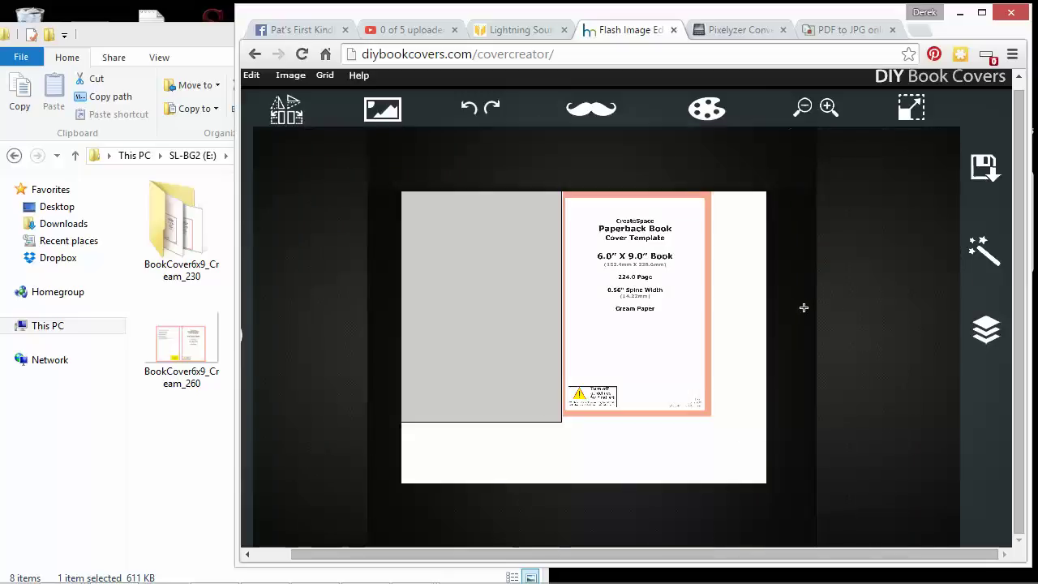
left_click(197, 232)
left_click(288, 256)
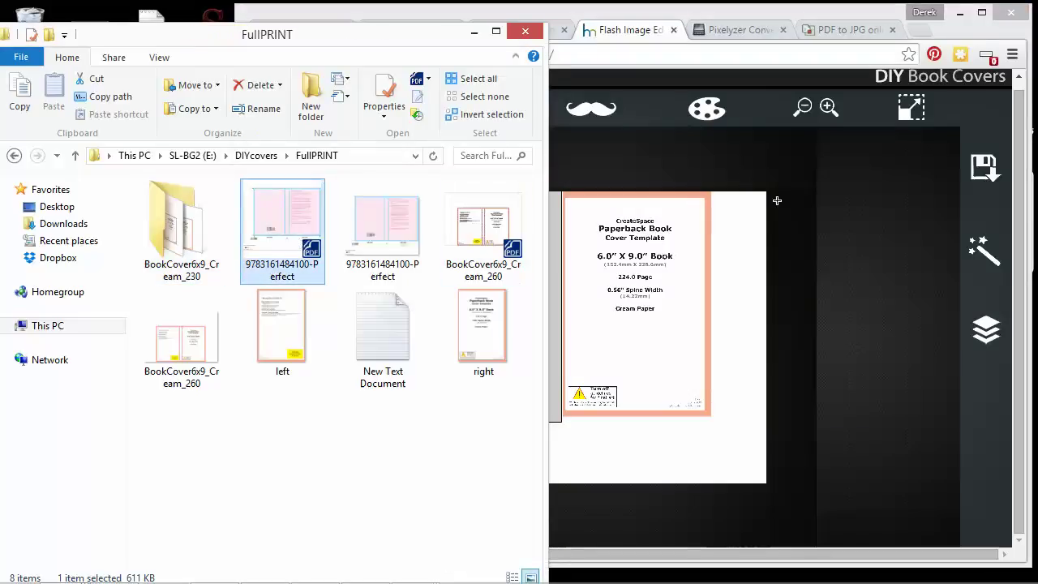
left_click(844, 27)
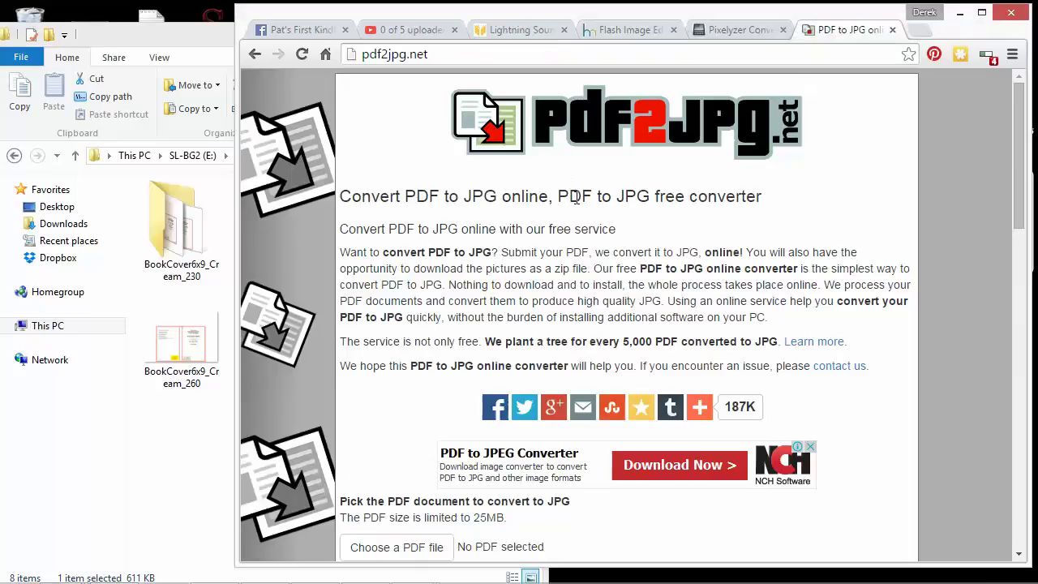
scroll(470, 292, "down", 3)
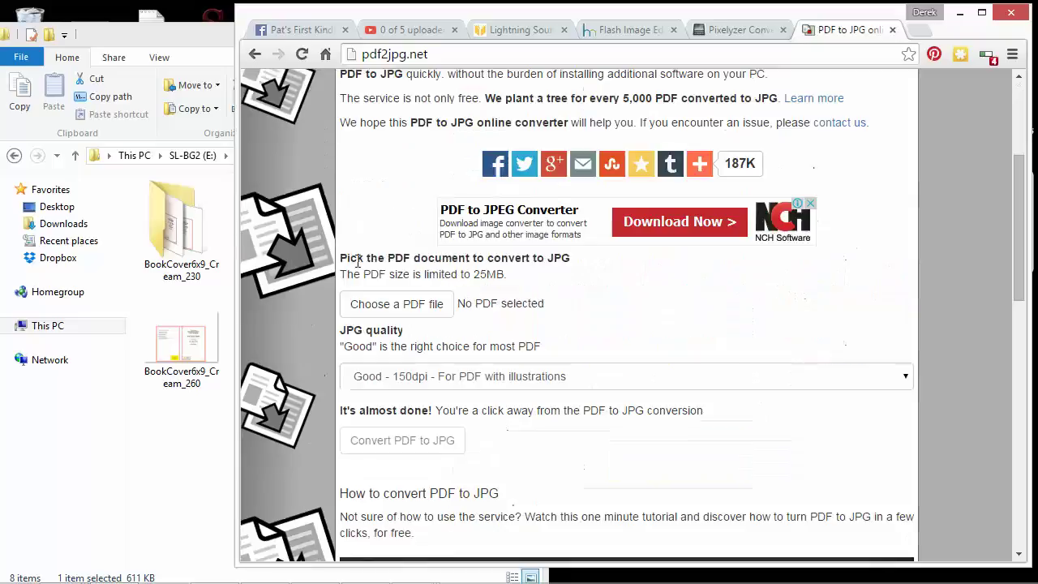
scroll(396, 293, "down", 3)
left_click(203, 52)
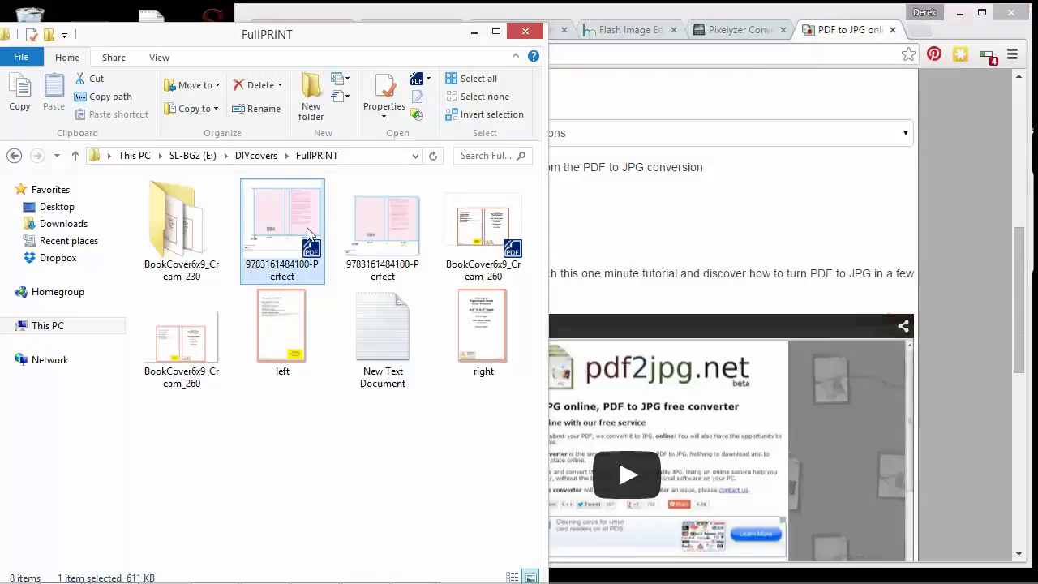
double_click(380, 228)
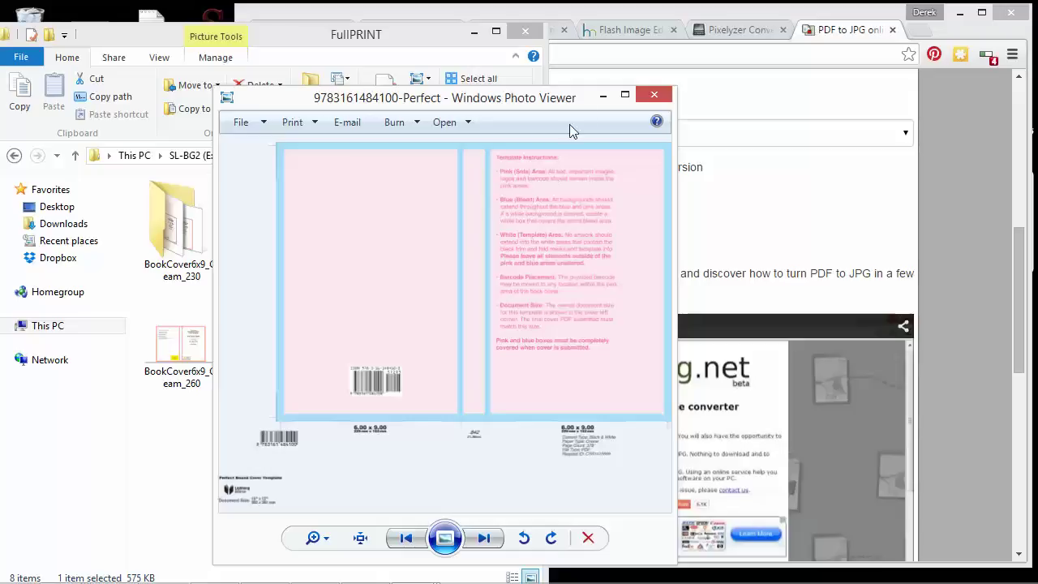
left_click(602, 95)
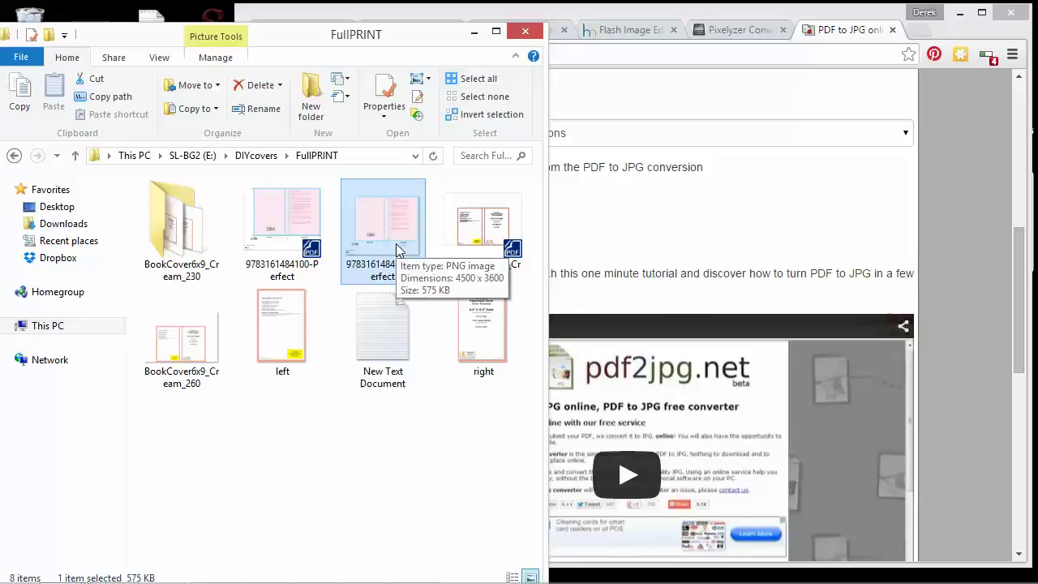
left_click(757, 36)
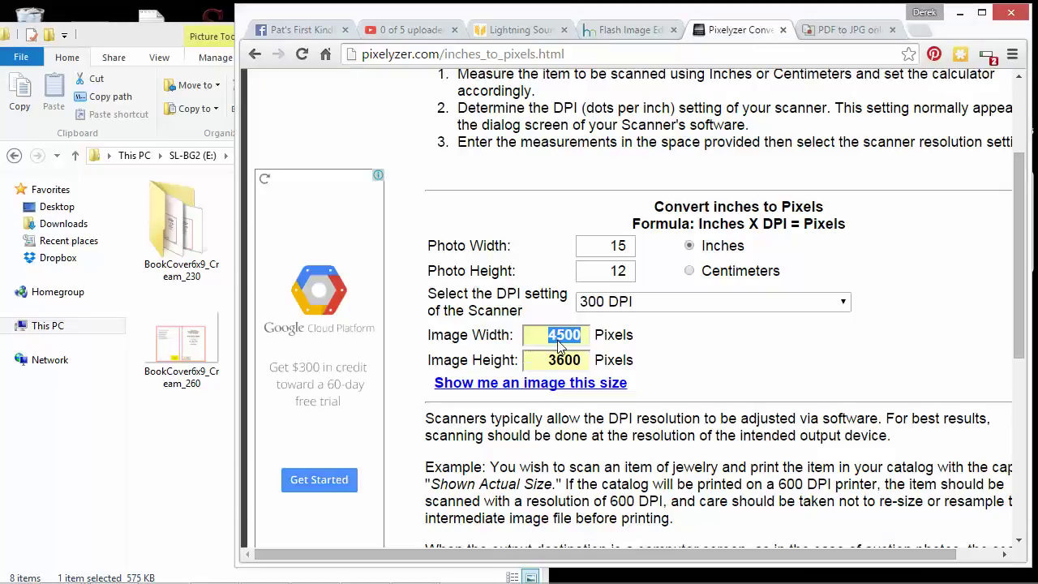
Read the template PNG's dimensions and compare them with the canvas Custom Size values.
left_click(182, 339)
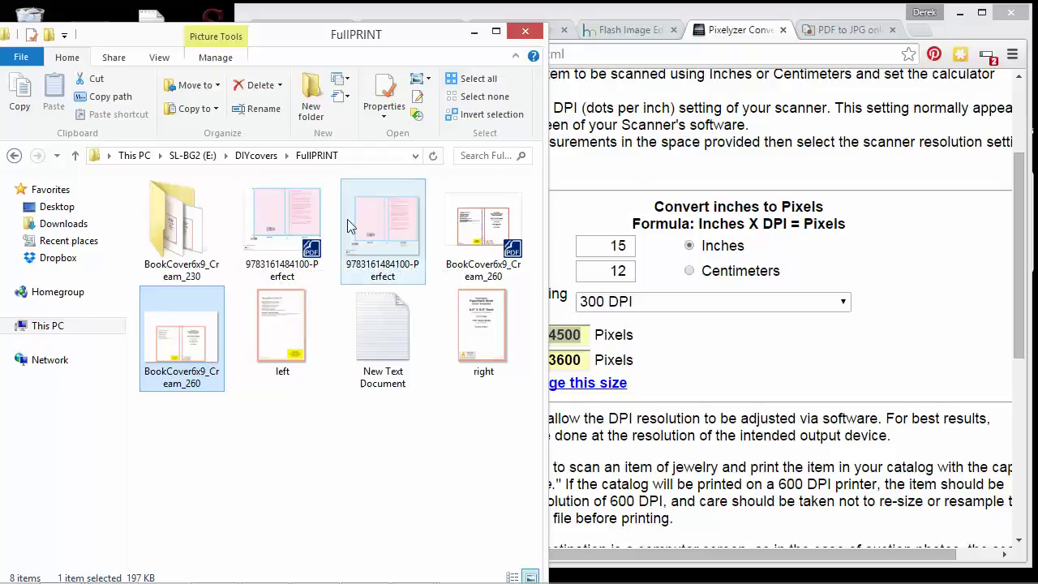
mouse_move(373, 243)
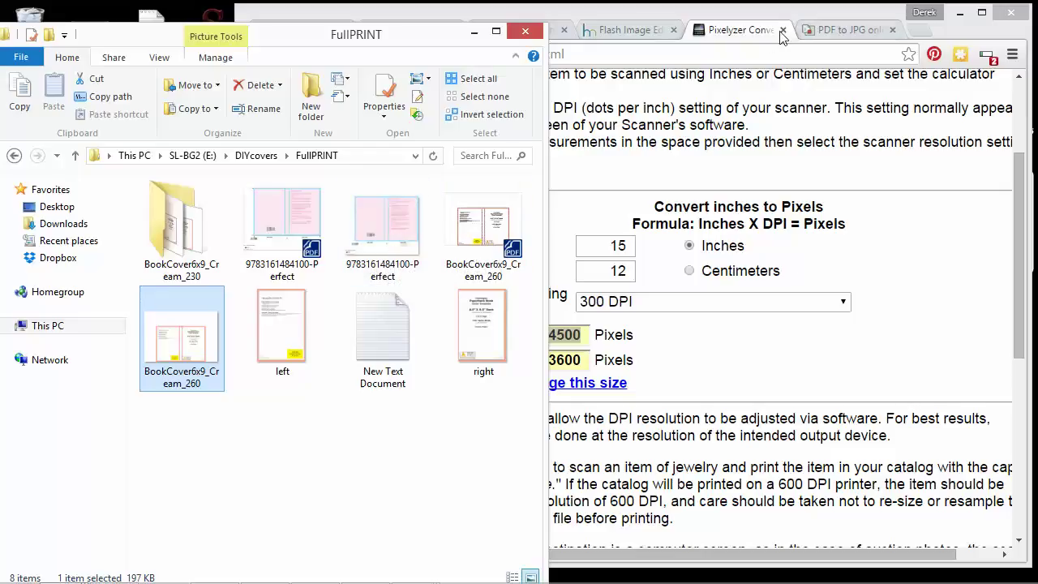
left_click(730, 40)
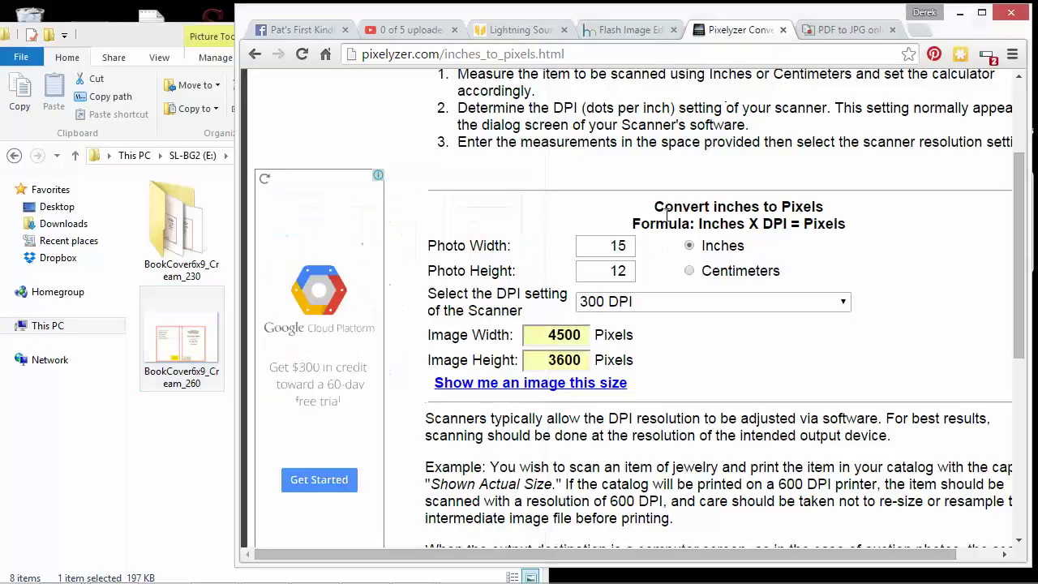
left_click(644, 31)
left_click(911, 107)
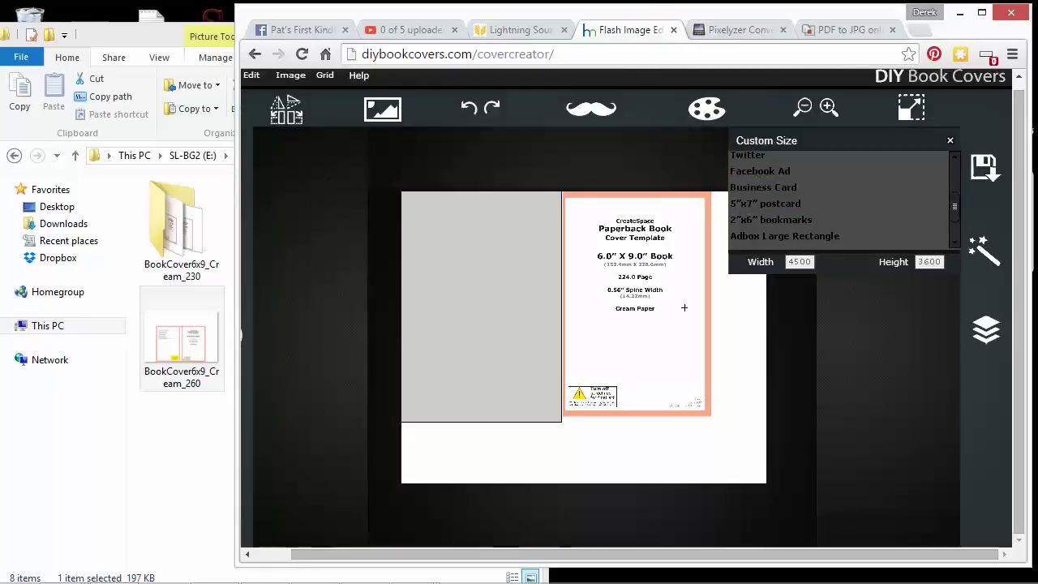
left_click(183, 345)
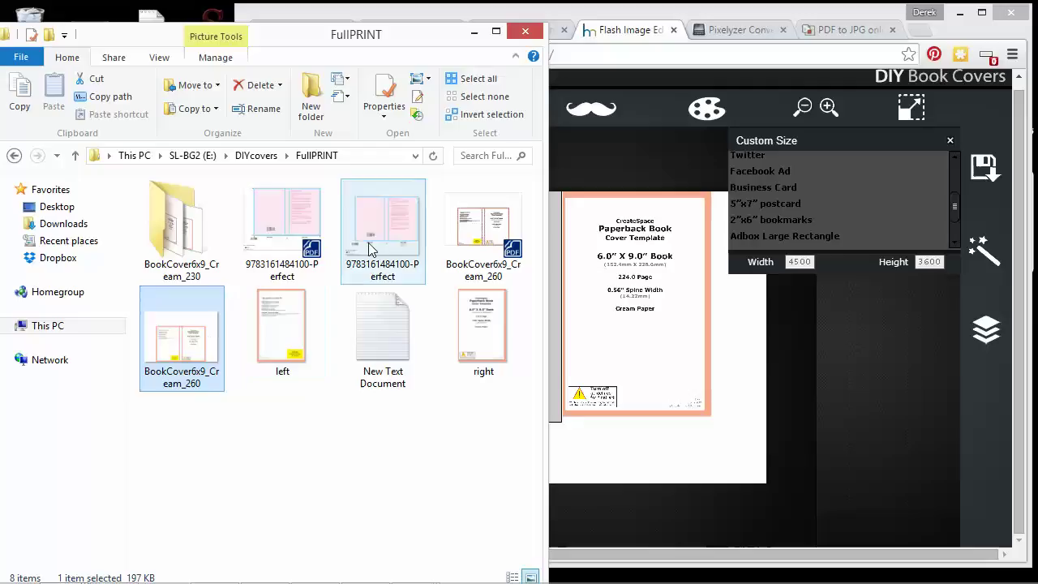
left_click(371, 243)
mouse_move(364, 239)
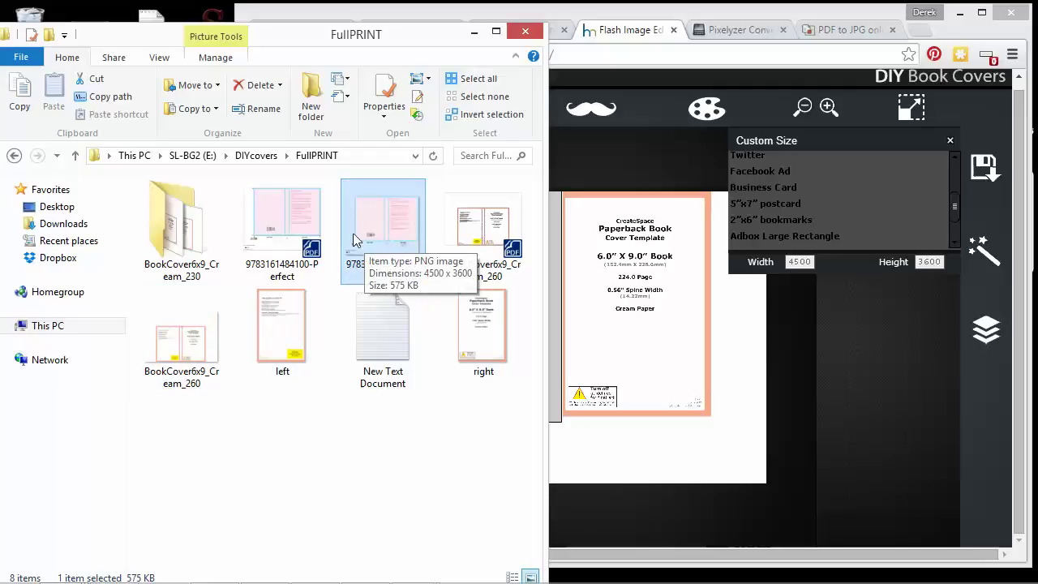
mouse_move(397, 210)
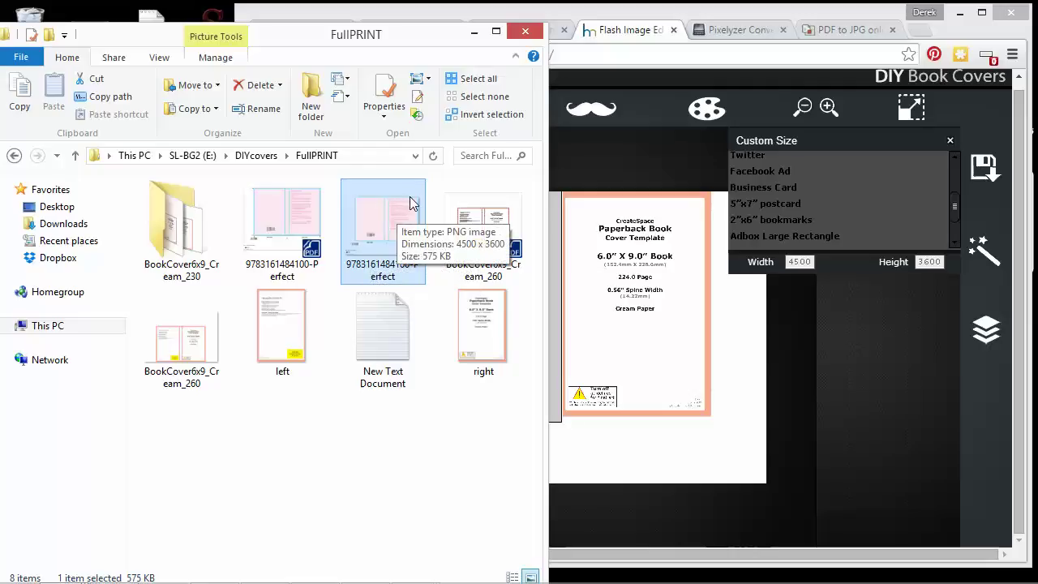
double_click(402, 209)
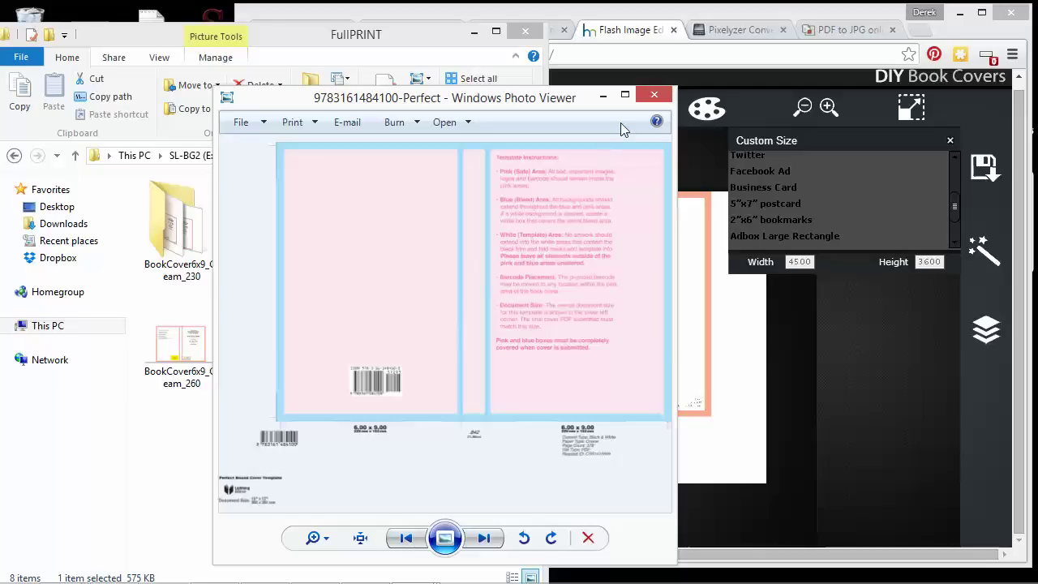
left_click(654, 95)
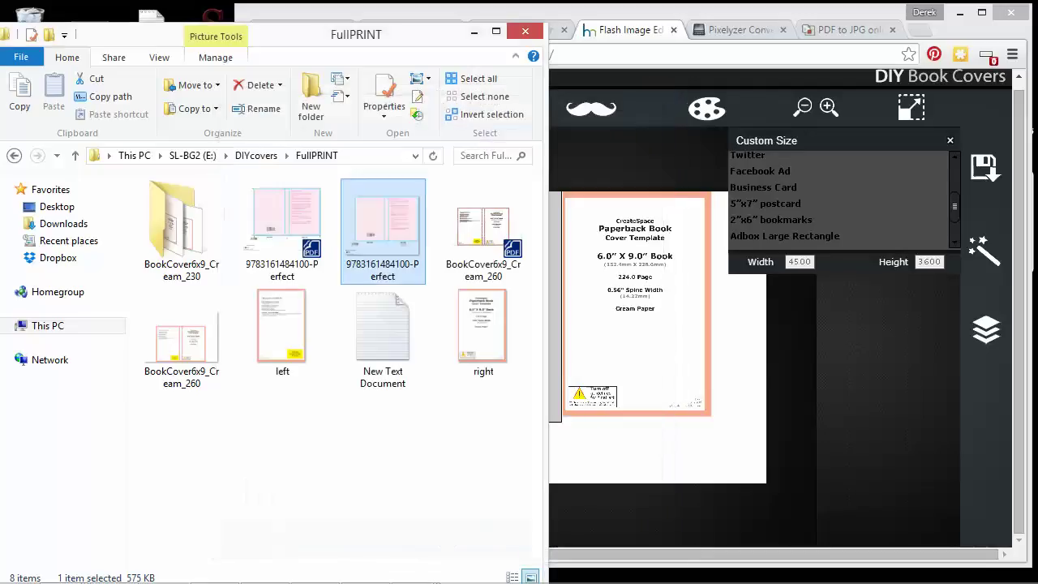
left_click(998, 170)
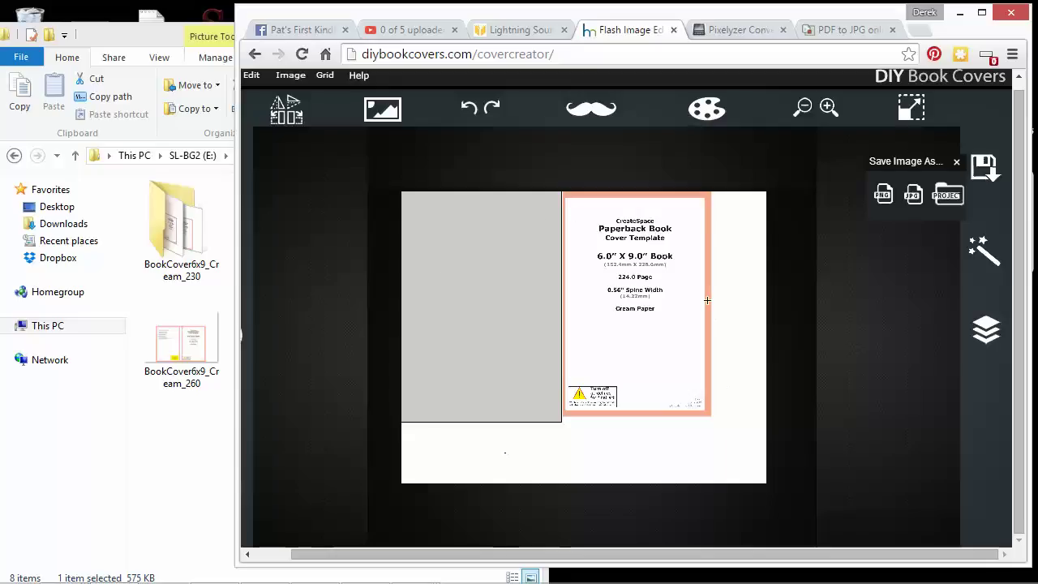
Review the gray back-cover panel beside the 6x9 front-cover template before saving.
mouse_move(733, 547)
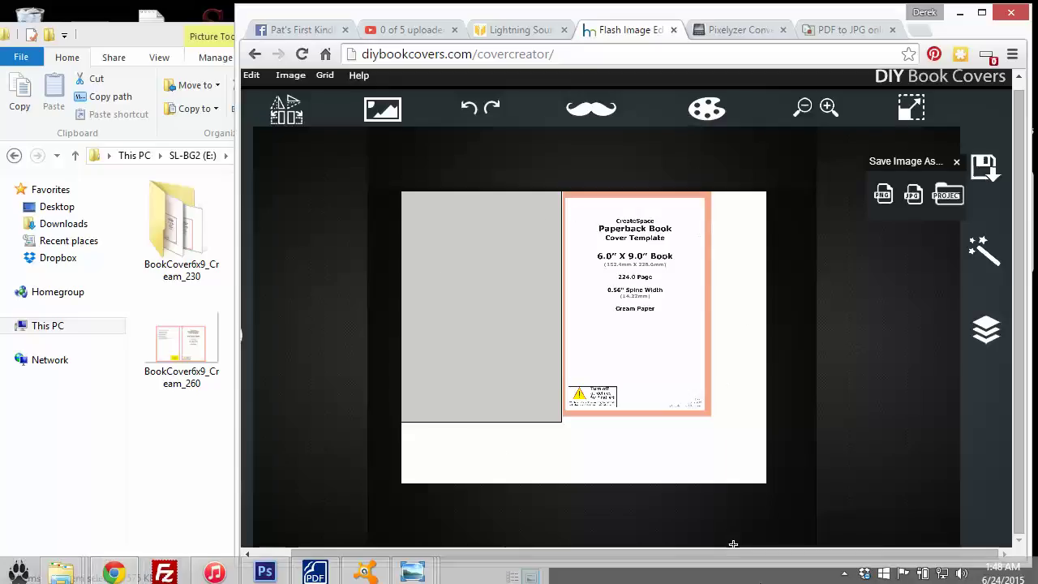